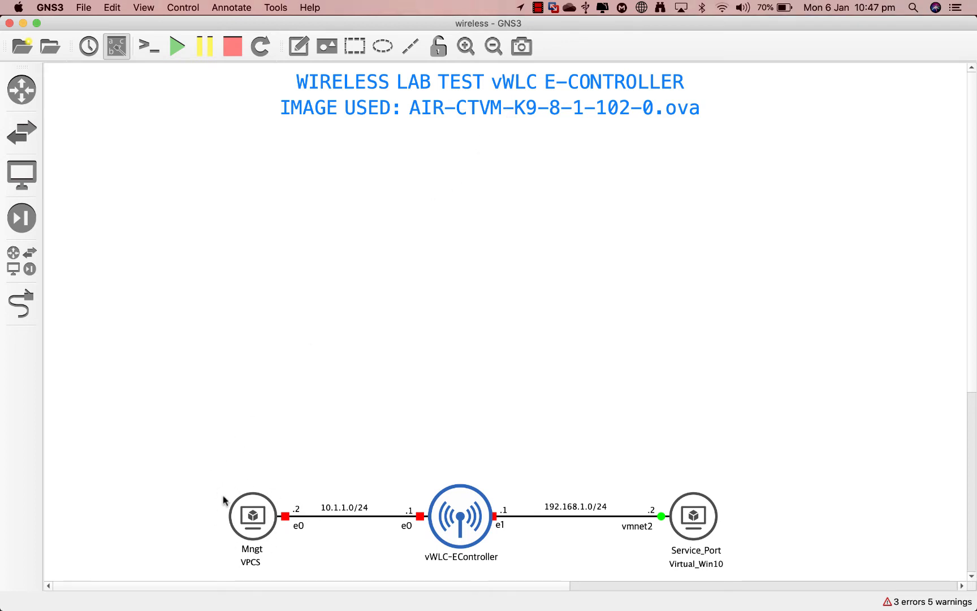
Step: Select the Cloud template from the end device templates list
left_click(18, 181)
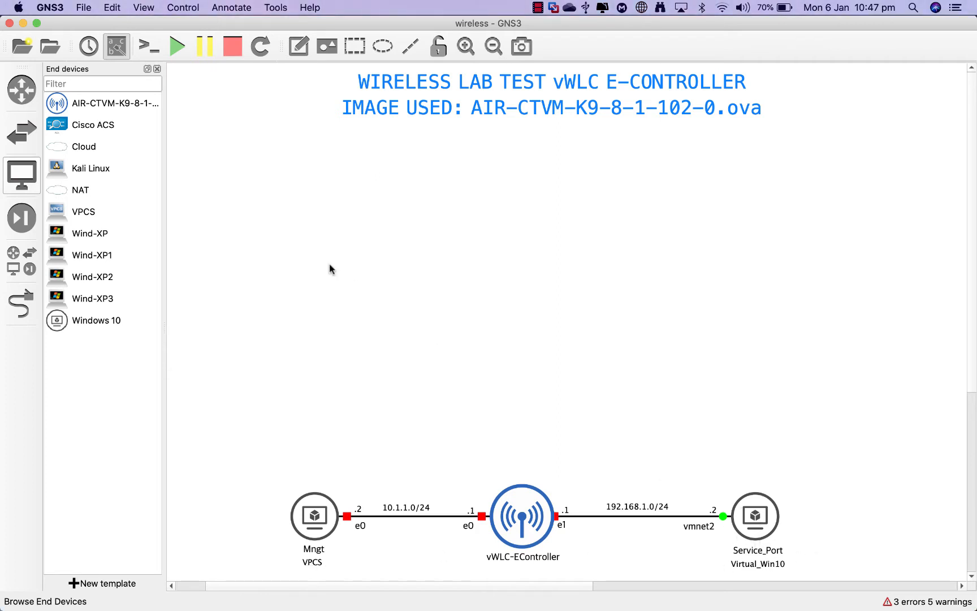
left_click(81, 148)
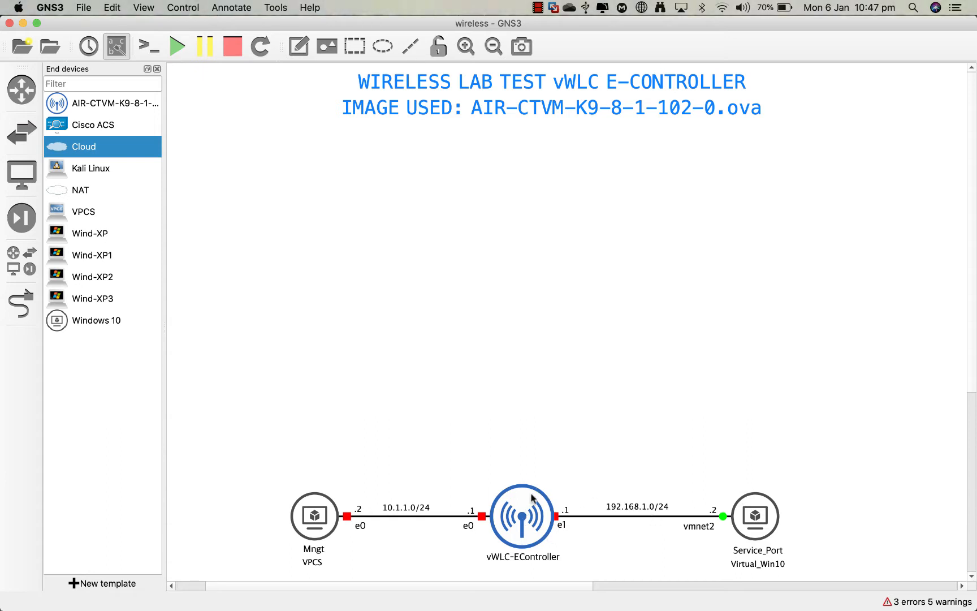
left_click(157, 70)
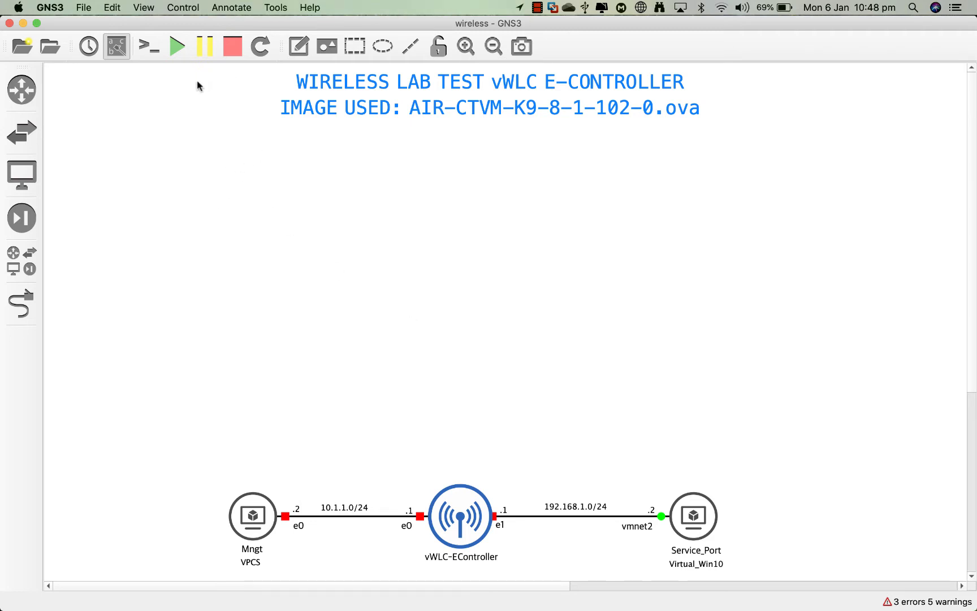
Step: Start all topology devices and reboot the controller with boot option 5, Clear Configuration
left_click(175, 46)
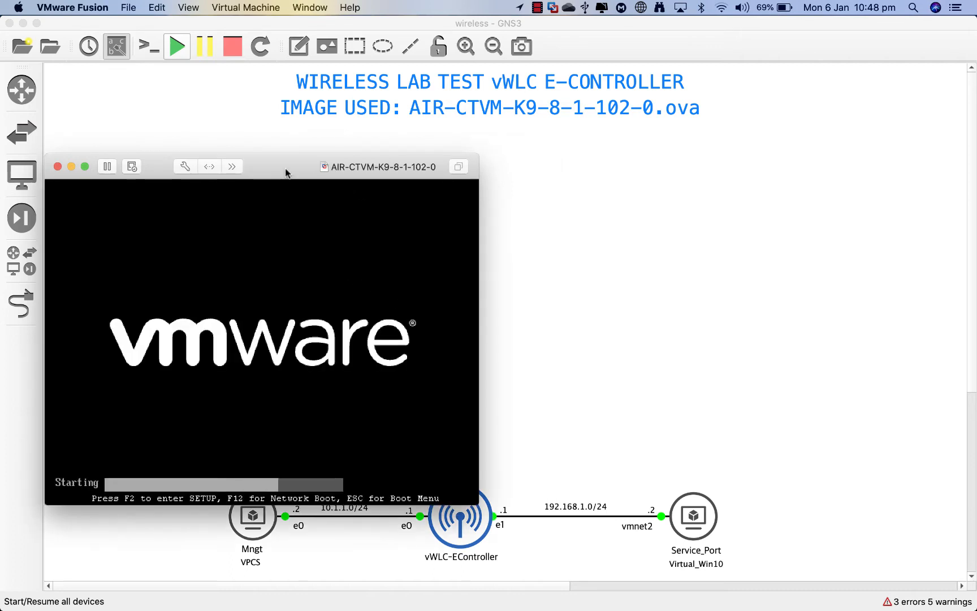
left_click(286, 265)
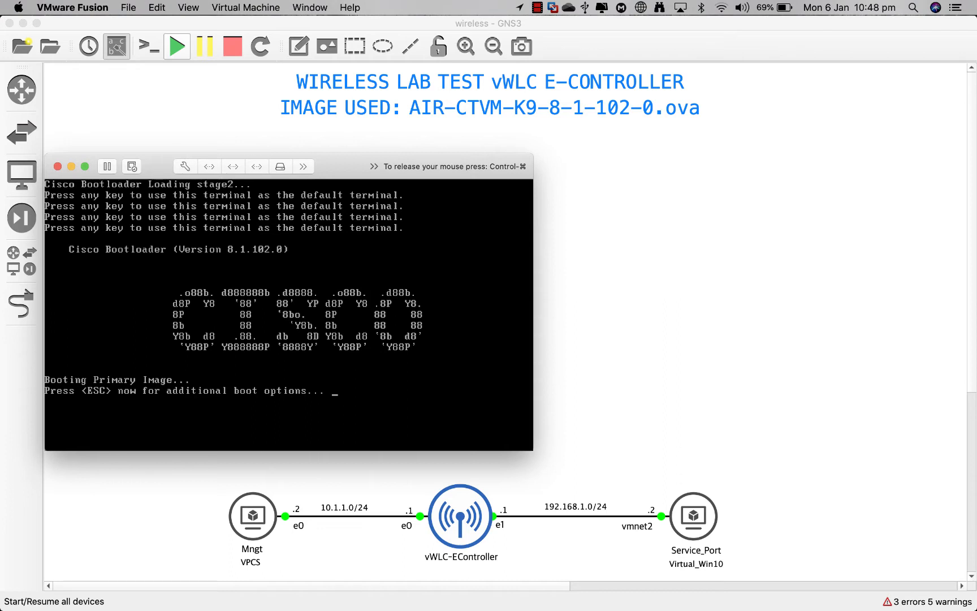
key("Escape")
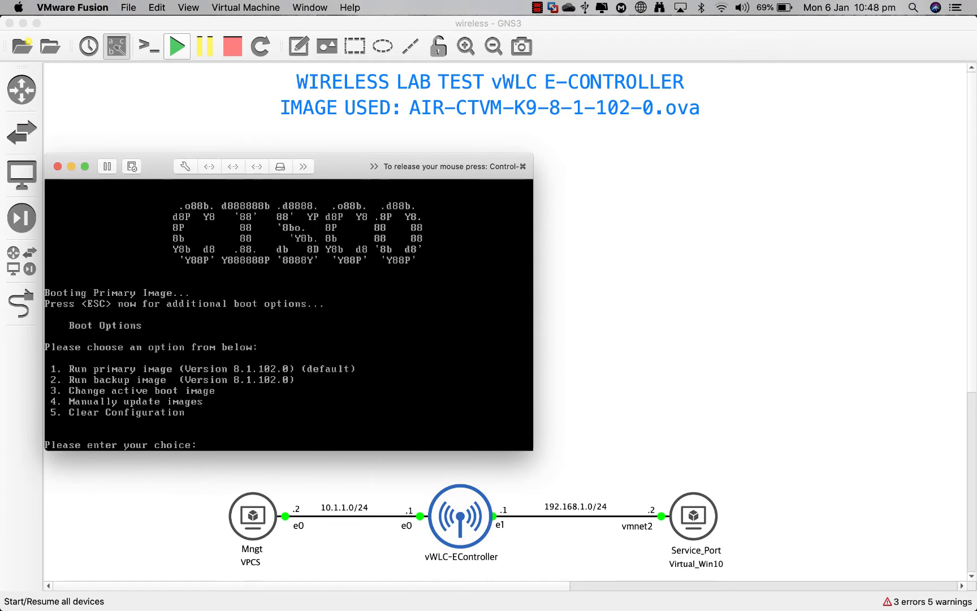
type("5")
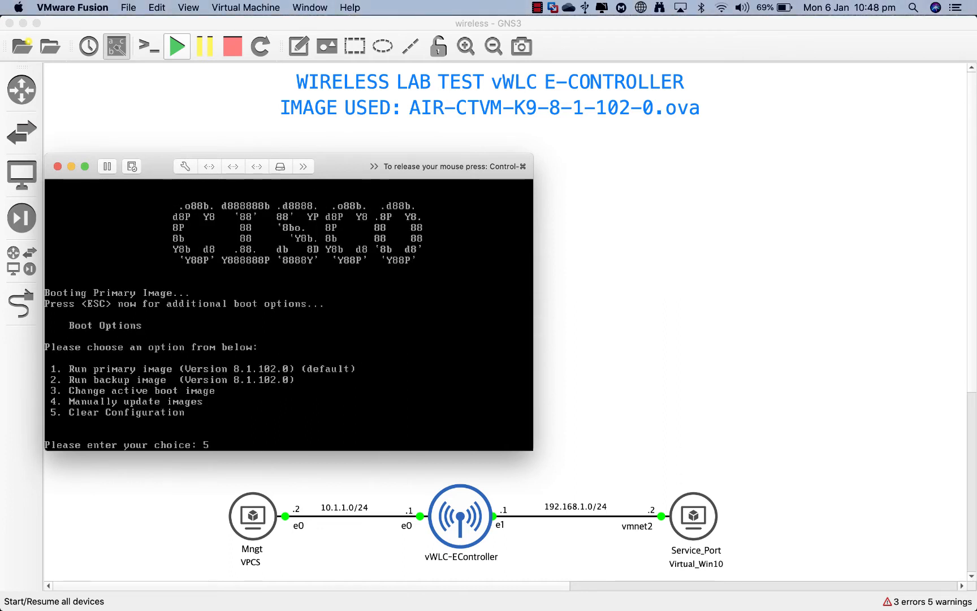
key("Return")
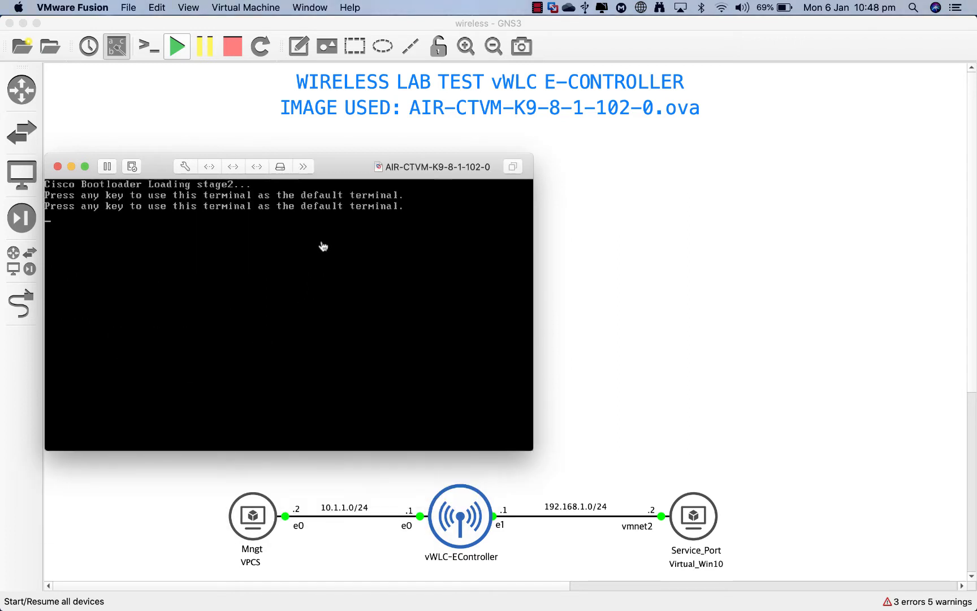
Step: Interrupt the controller's boot and choose option 1 to boot the primary image
left_click(340, 256)
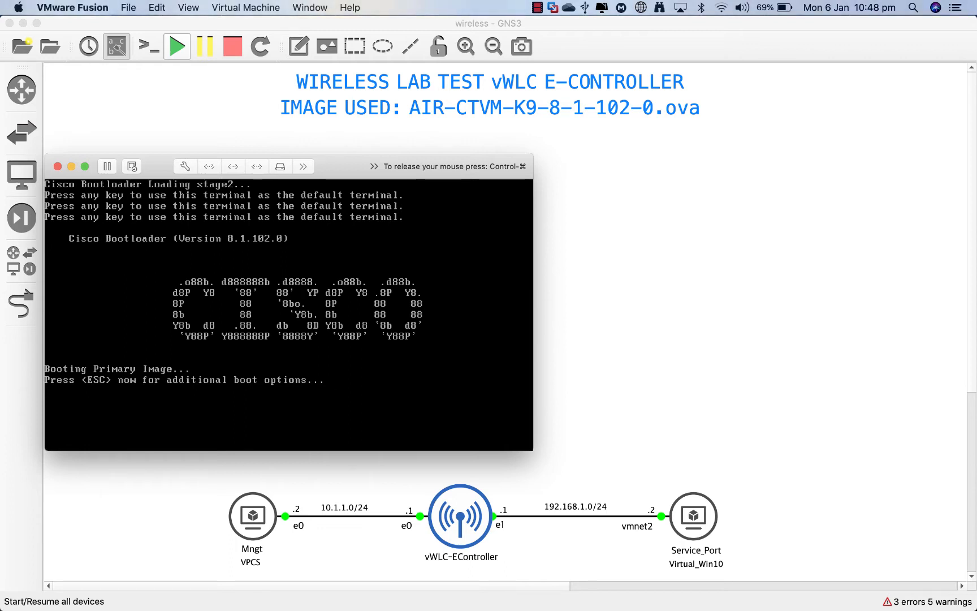
key("Escape")
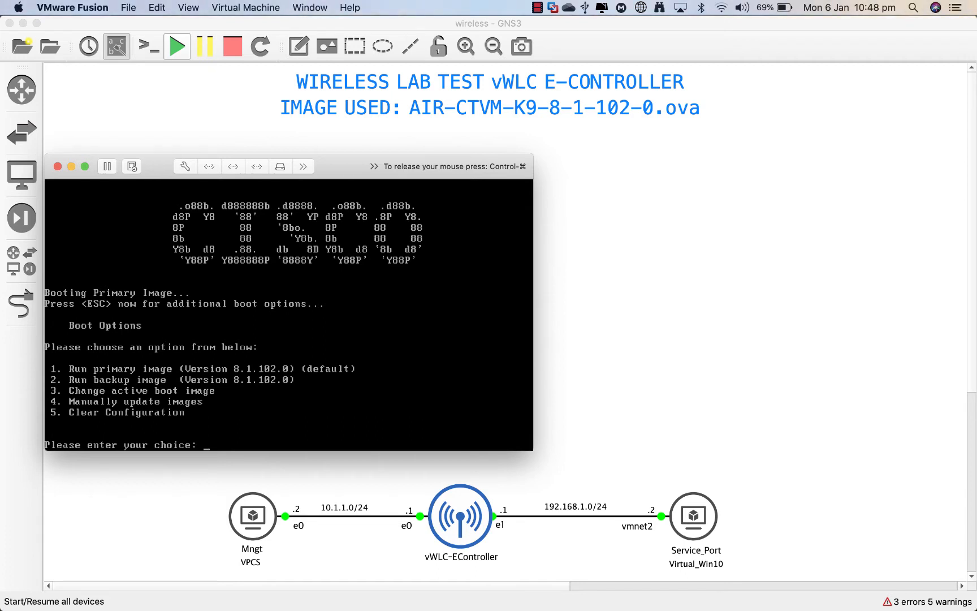
type("1")
key("Return")
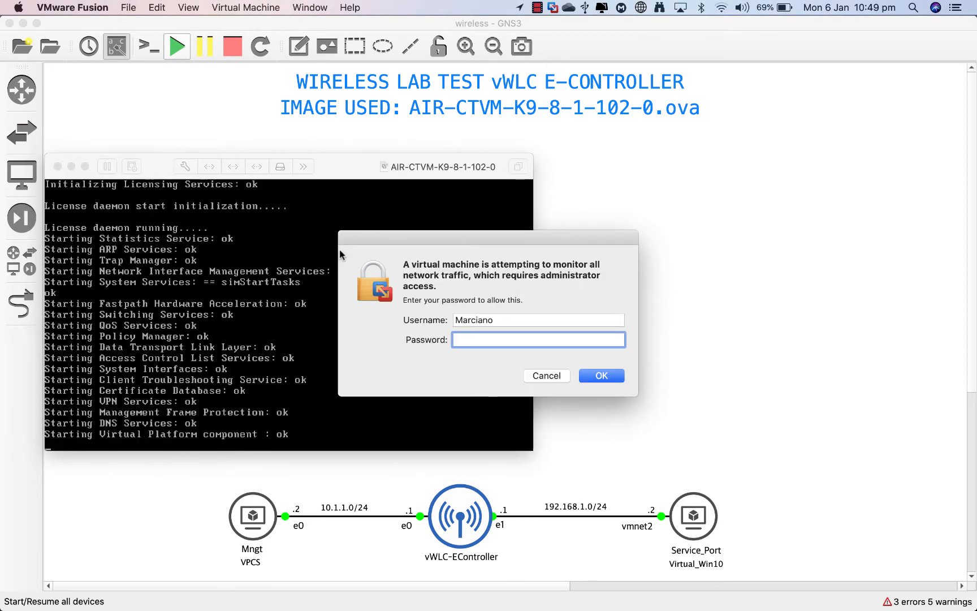
Step: Enter the Mac administrator password to allow network monitoring, then refocus the controller console
type("********")
key("Return")
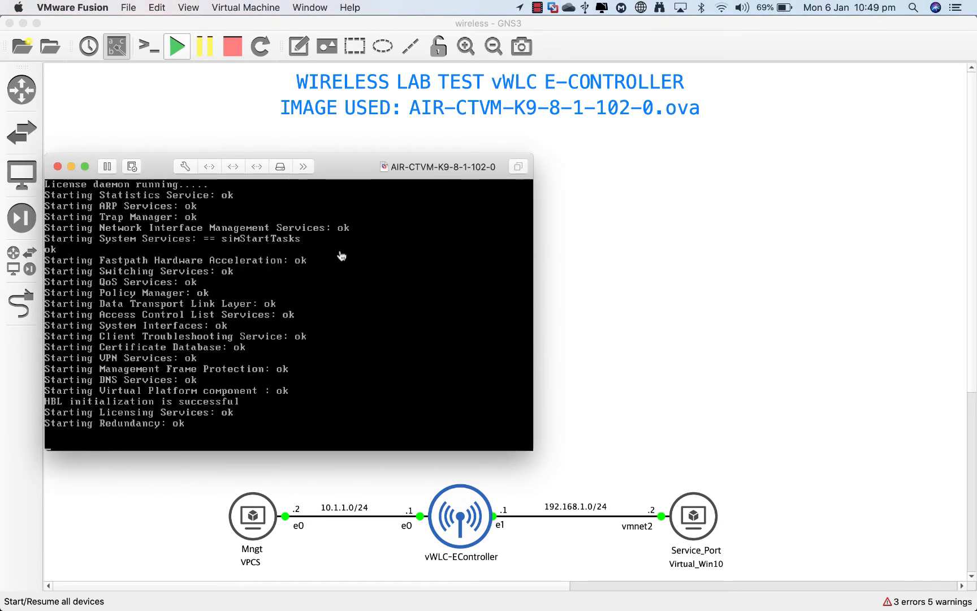
left_click(275, 343)
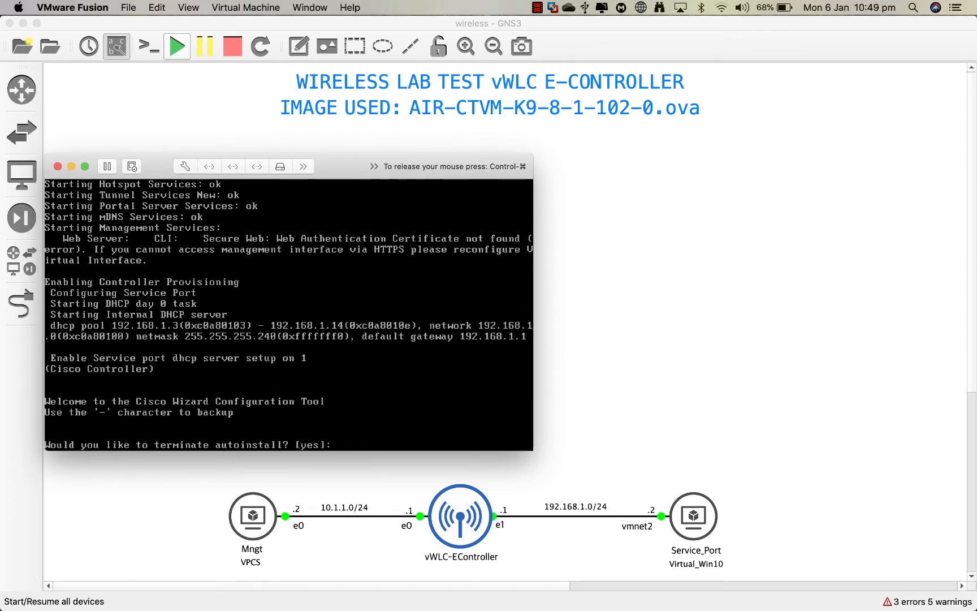
Step: Terminate autoinstall with 'yes' and set the system name to vWLC
type("yes")
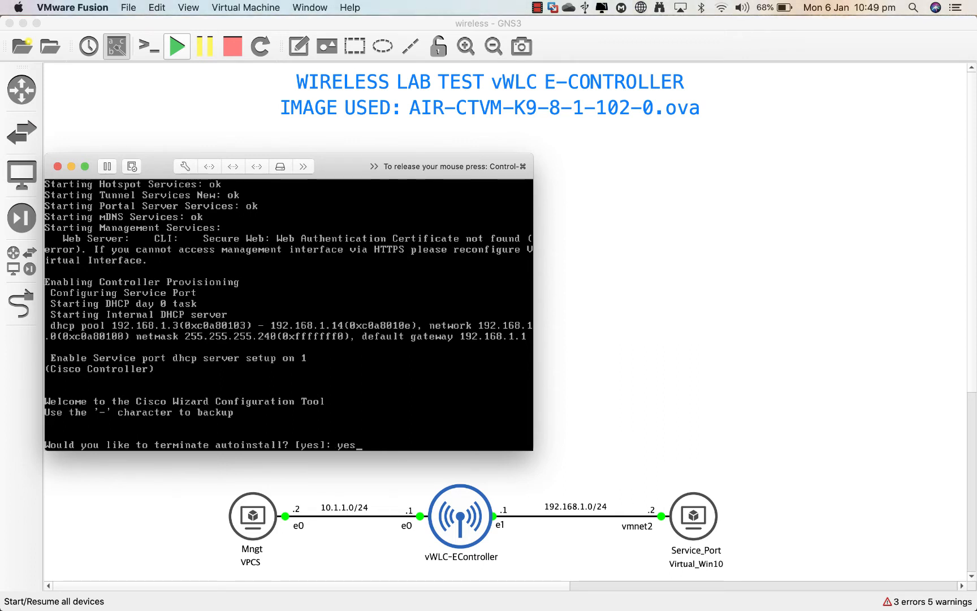
key("Return")
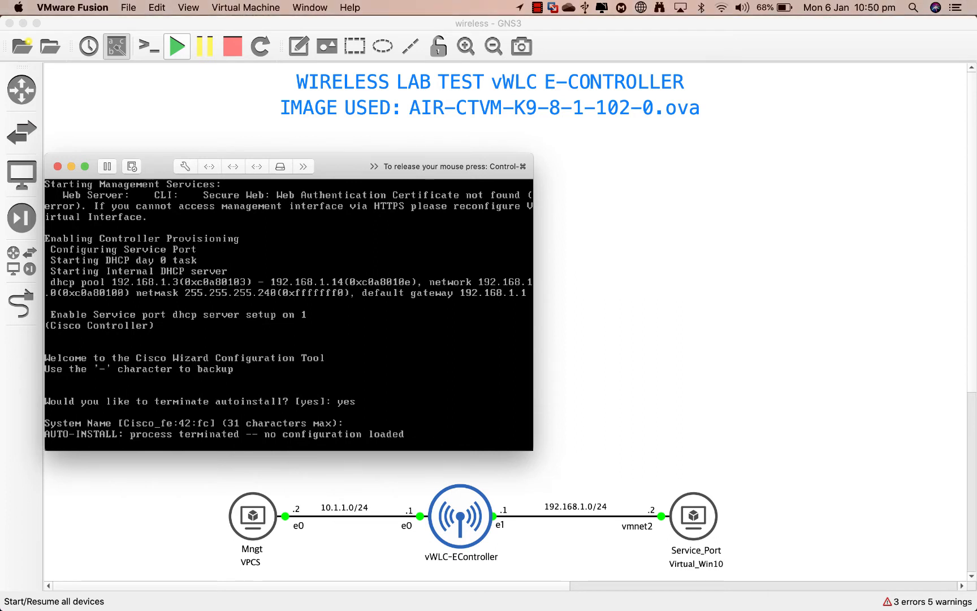
type("vWLC")
key("Return")
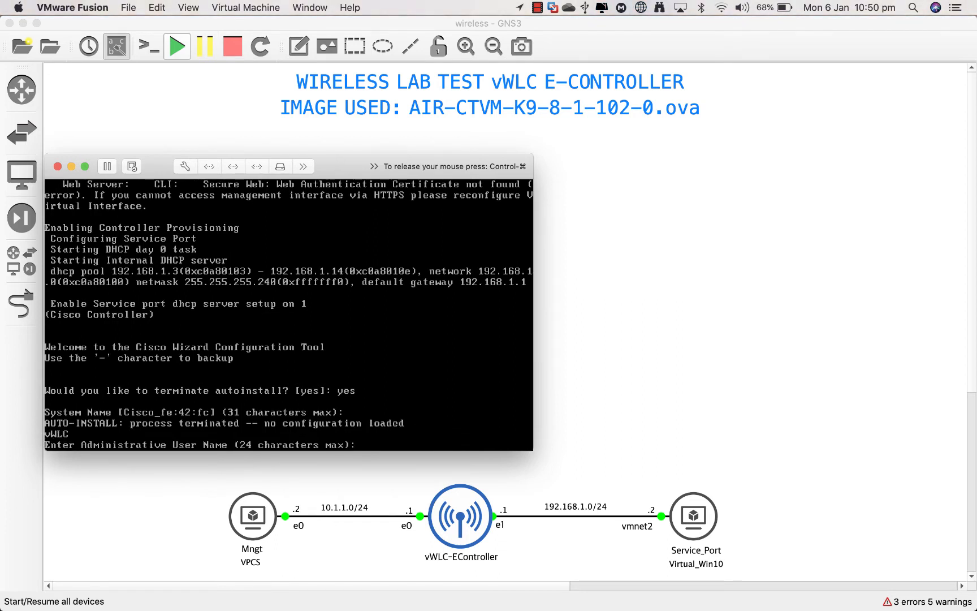
Step: Set the administrative user name to admin, then enter and confirm its password
type("admin")
key("Return")
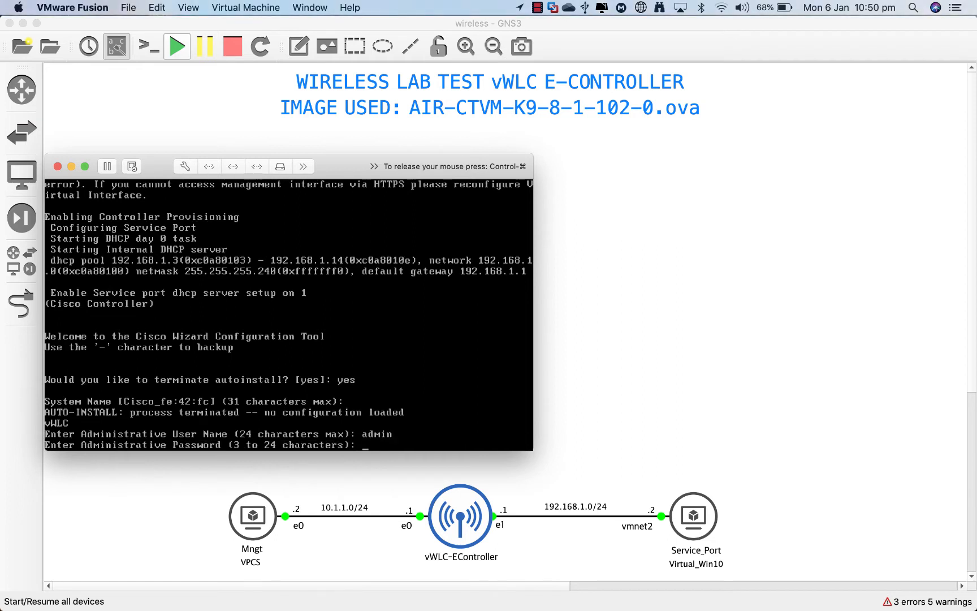
type("**********")
key("BackSpace")
key("BackSpace")
key("BackSpace")
key("BackSpace")
key("BackSpace")
key("BackSpace")
key("BackSpace")
key("BackSpace")
key("BackSpace")
key("BackSpace")
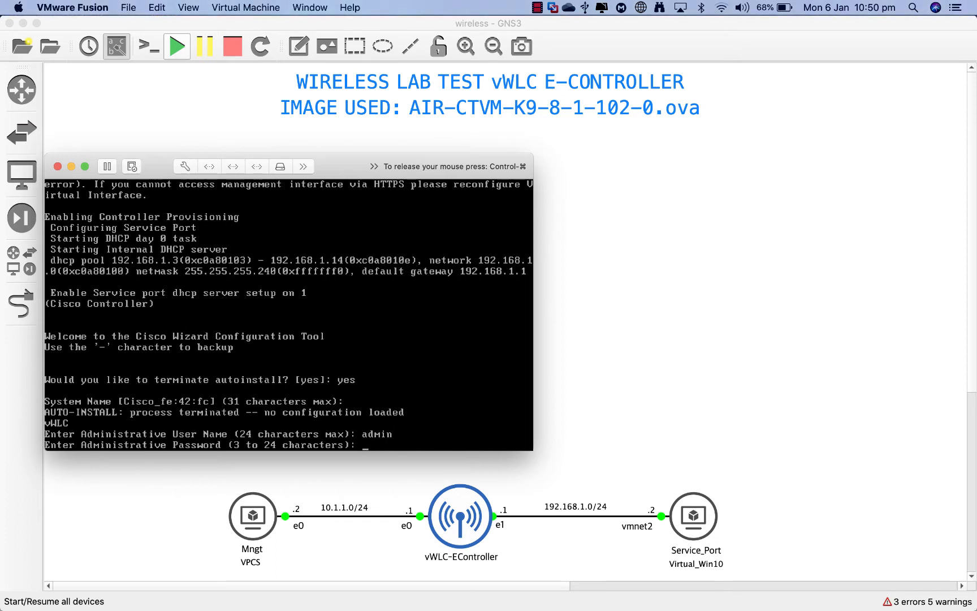
type("********")
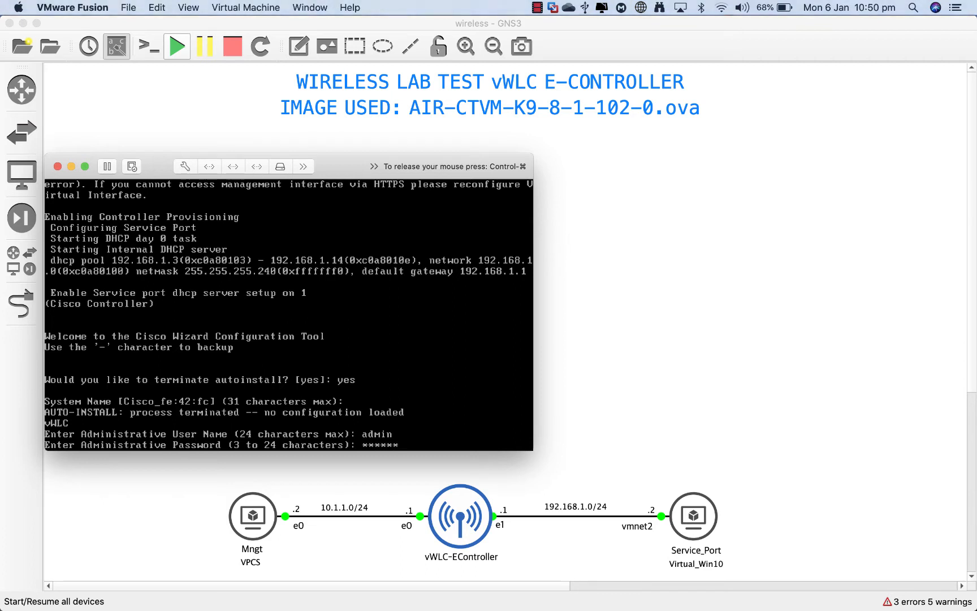
key("Return")
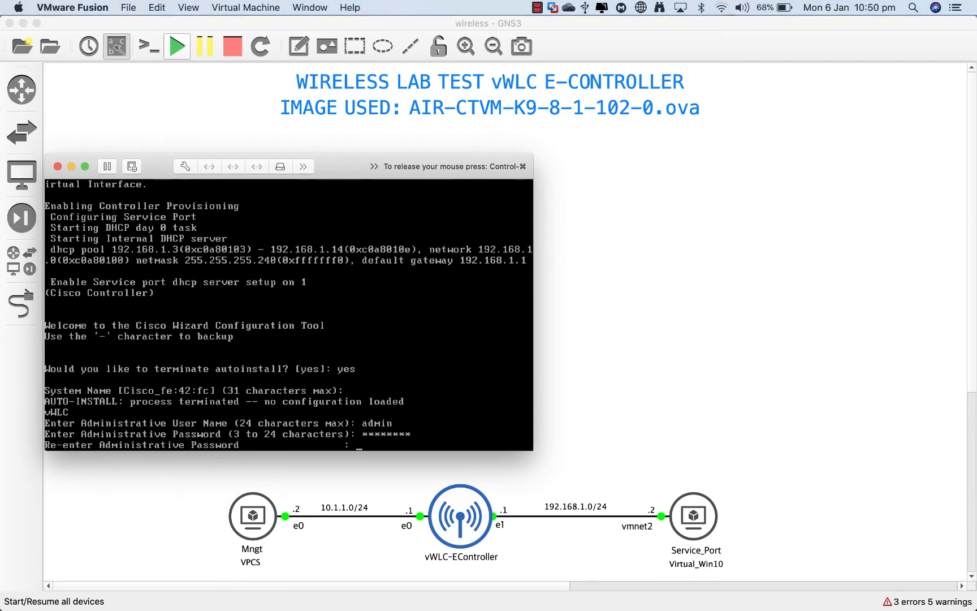
type("********")
key("Return")
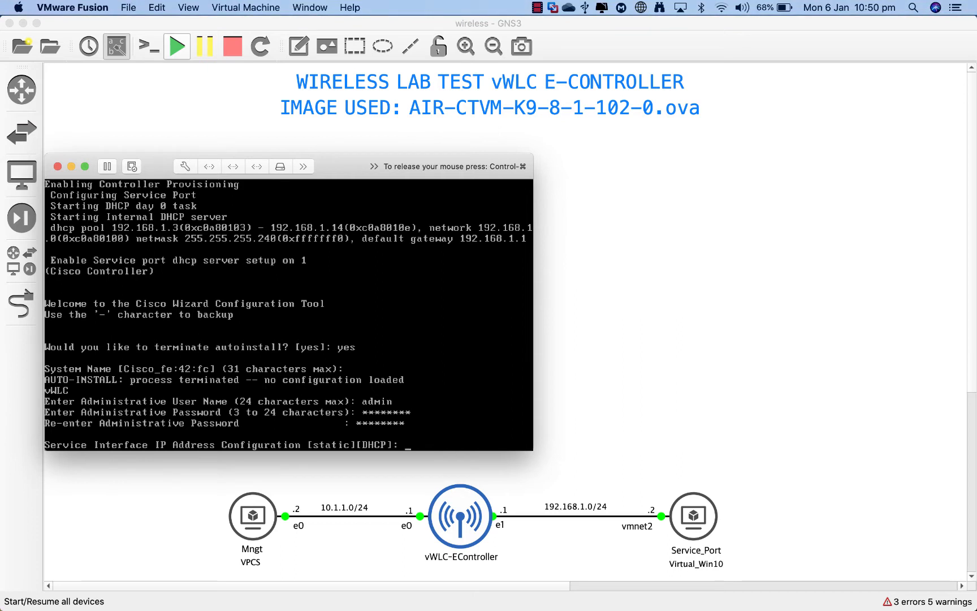
Step: Configure the service interface as static, 192.168.1.1 with netmask 255.255.255.0
type("static")
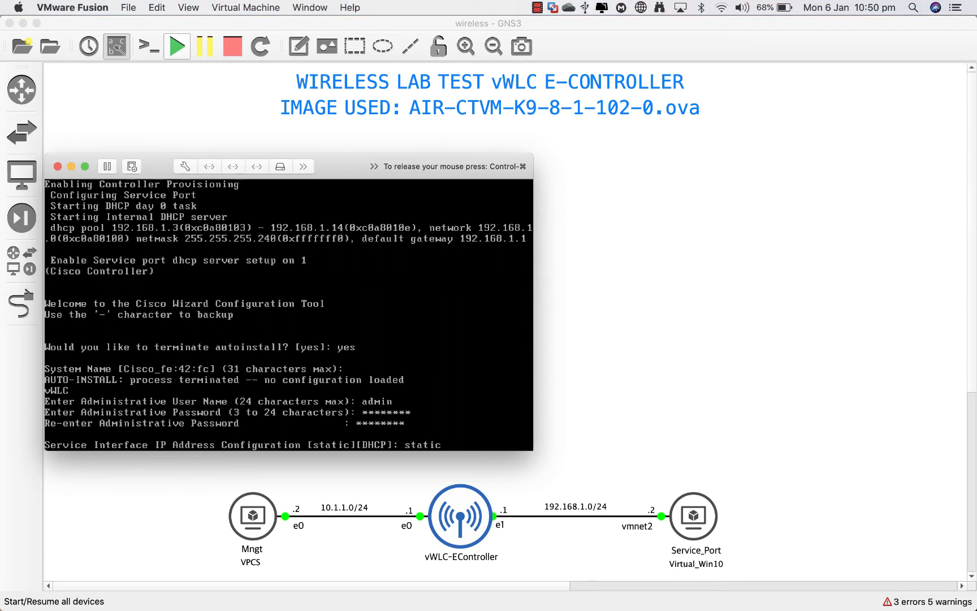
key("Return")
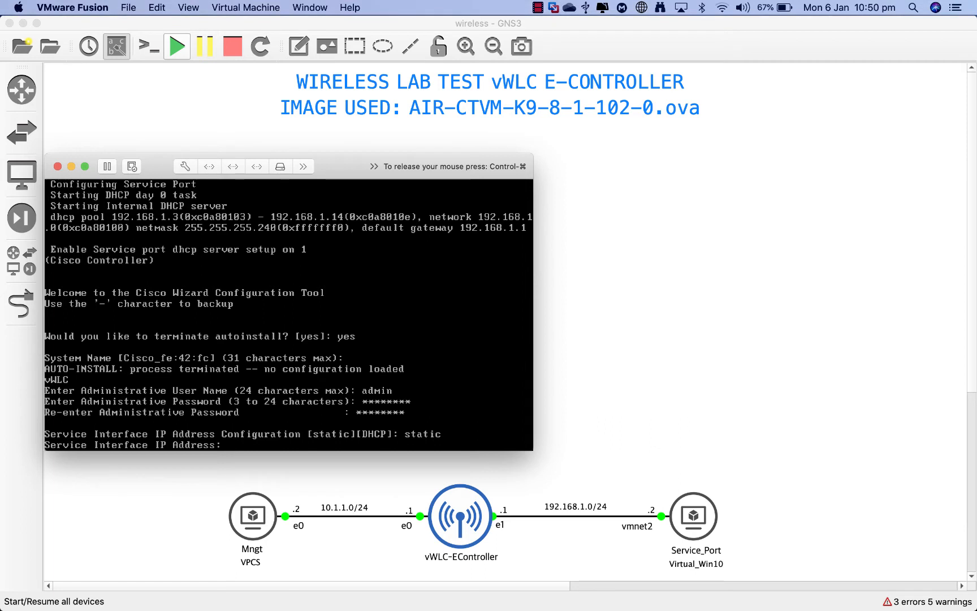
type("192.1")
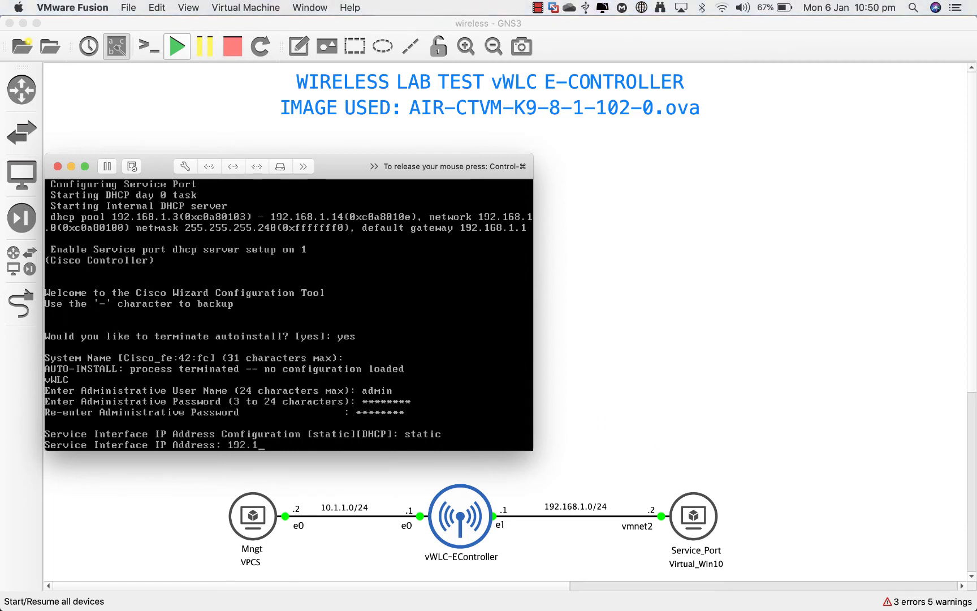
type("68.1.1")
key("Return")
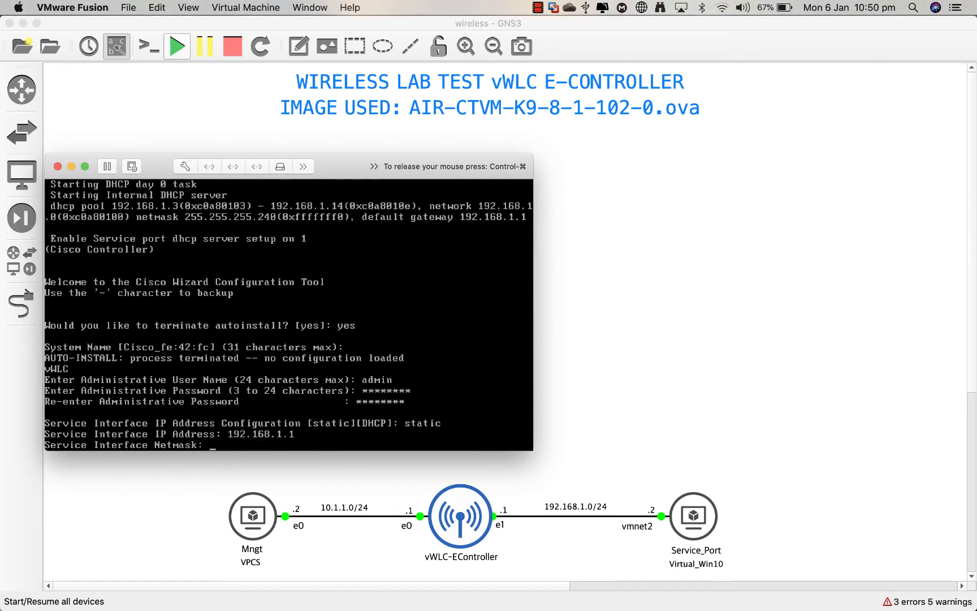
type("255.255.255.0")
key("Return")
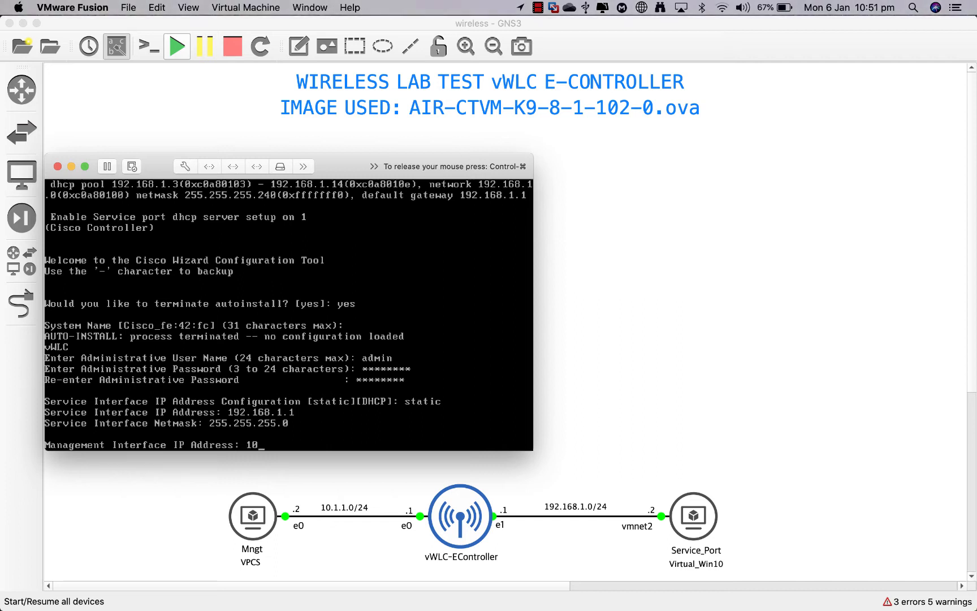
Step: Set management interface 10.1.1.1, netmask 255.255.255.0, and enter default router 10.1.1.2
type(".1.1.")
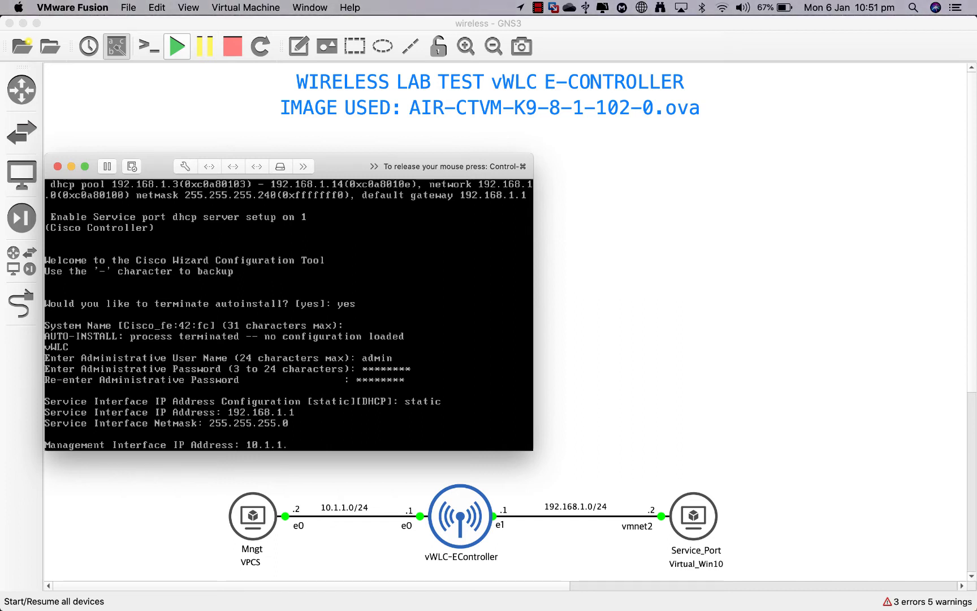
type("1")
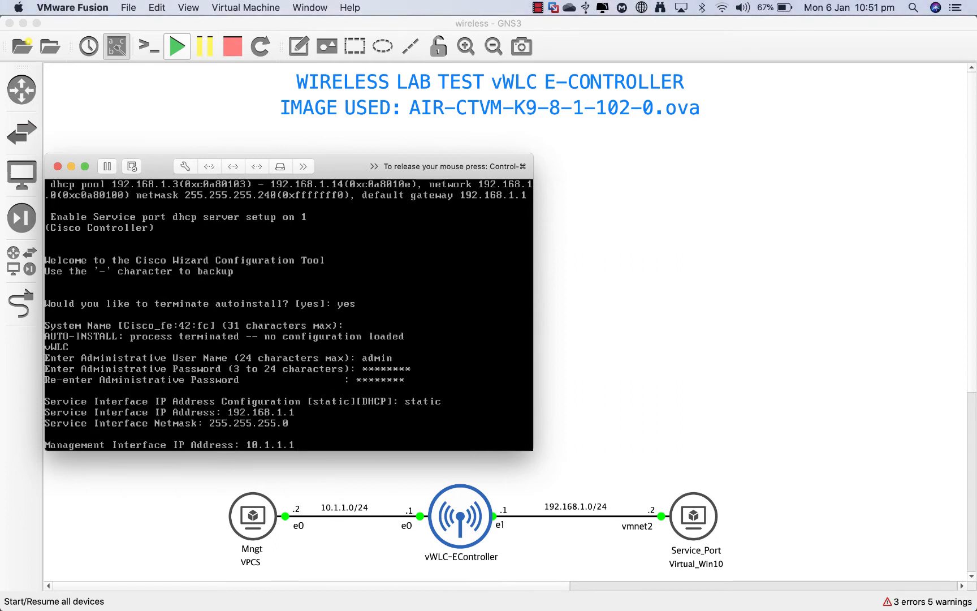
key("Return")
type("2")
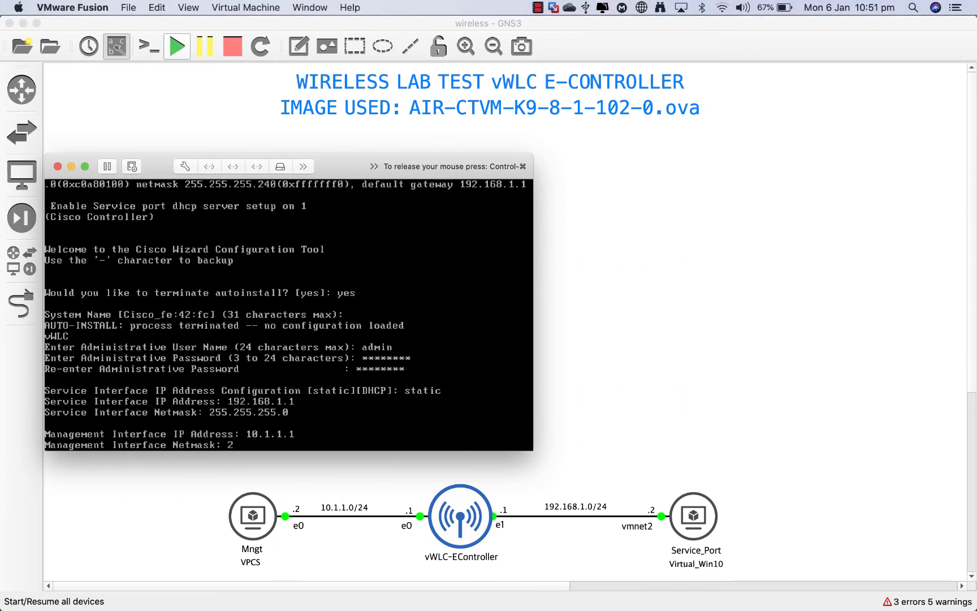
type("55.255.255.255.0")
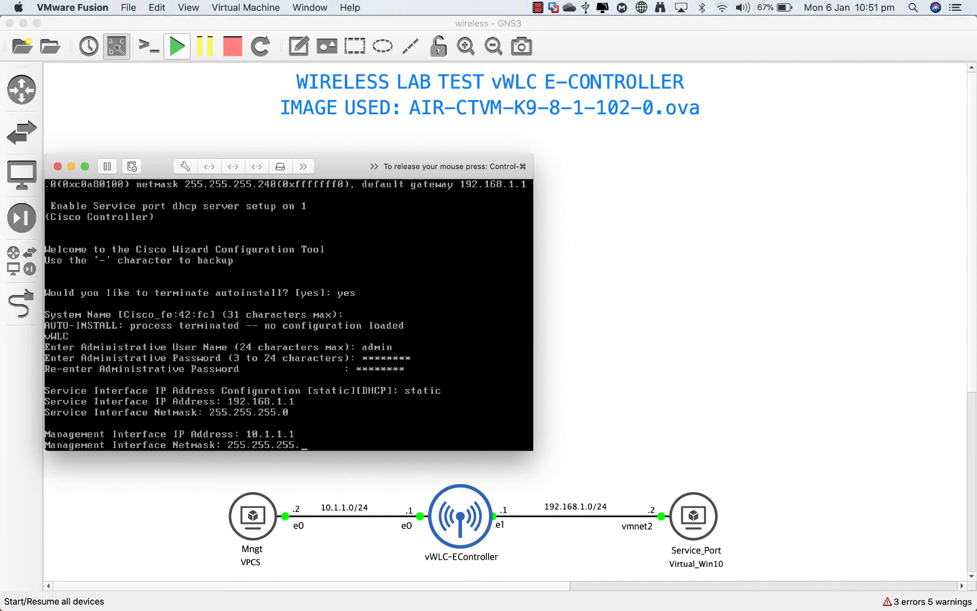
key("Return")
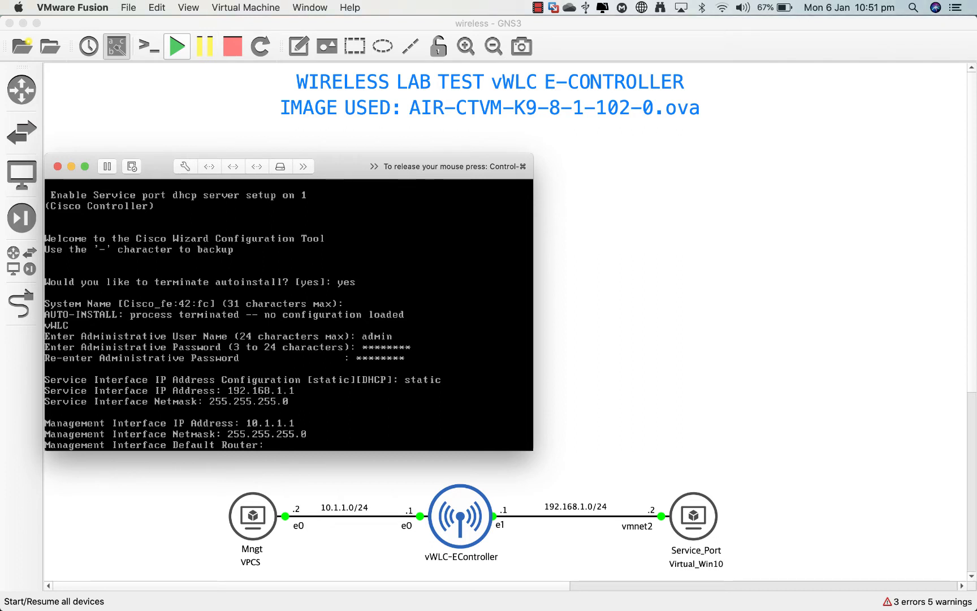
key("ctrl+super")
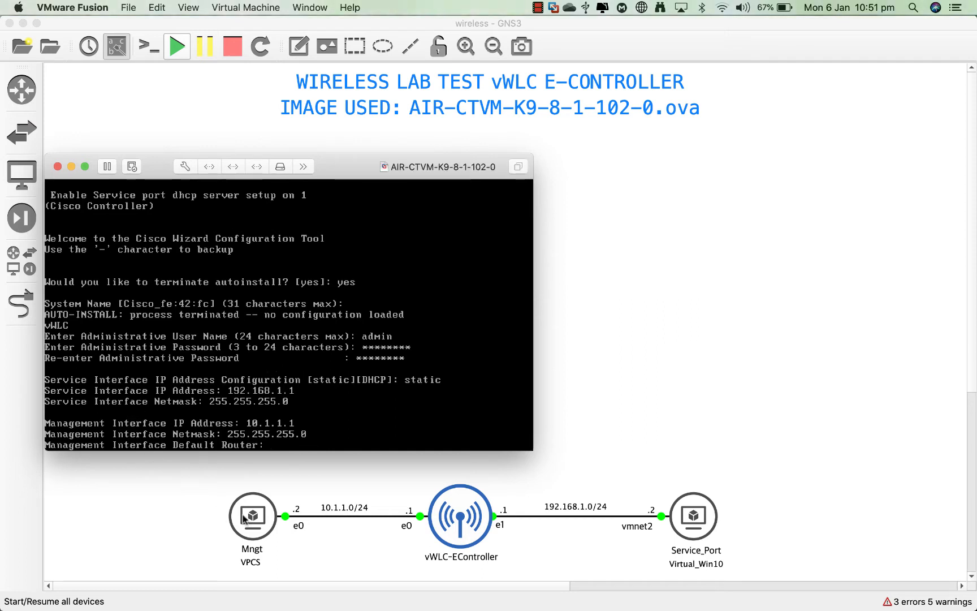
left_click(275, 446)
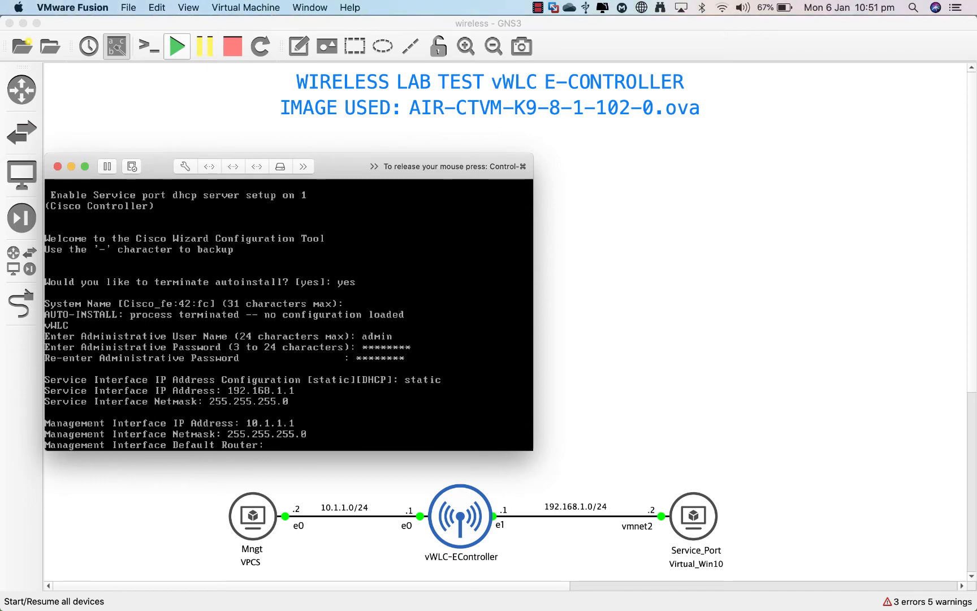
type("10")
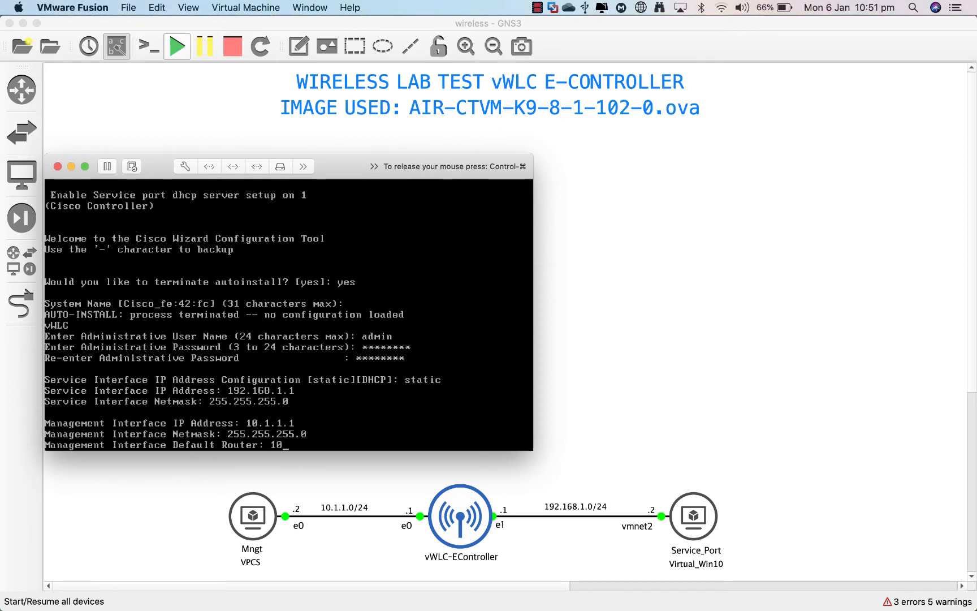
type(".1.1.")
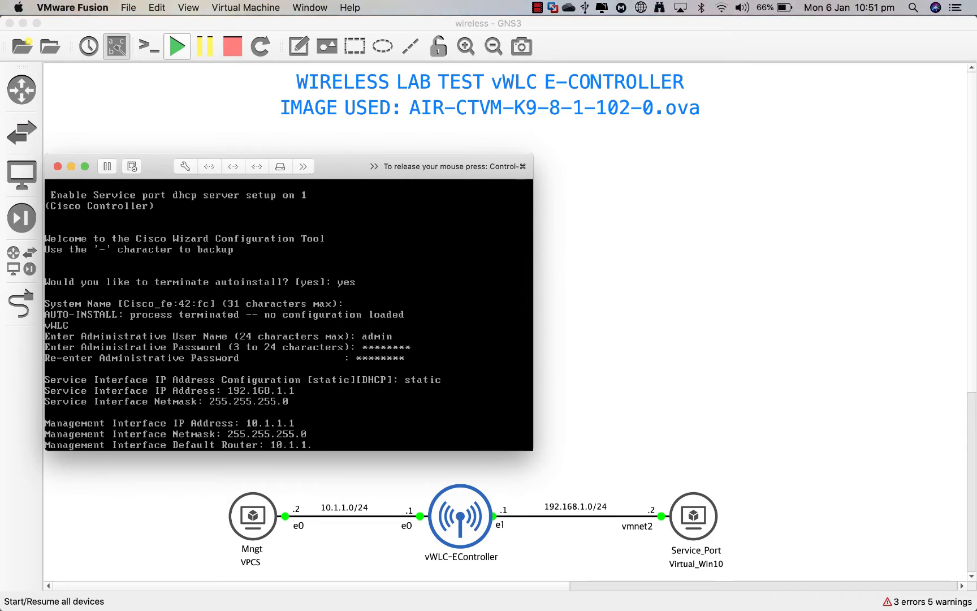
type("2")
Step: Accept router 10.1.1.2, set VLAN identifier 1 and port 1, and type DHCP server 192.168.1.2
key("Return")
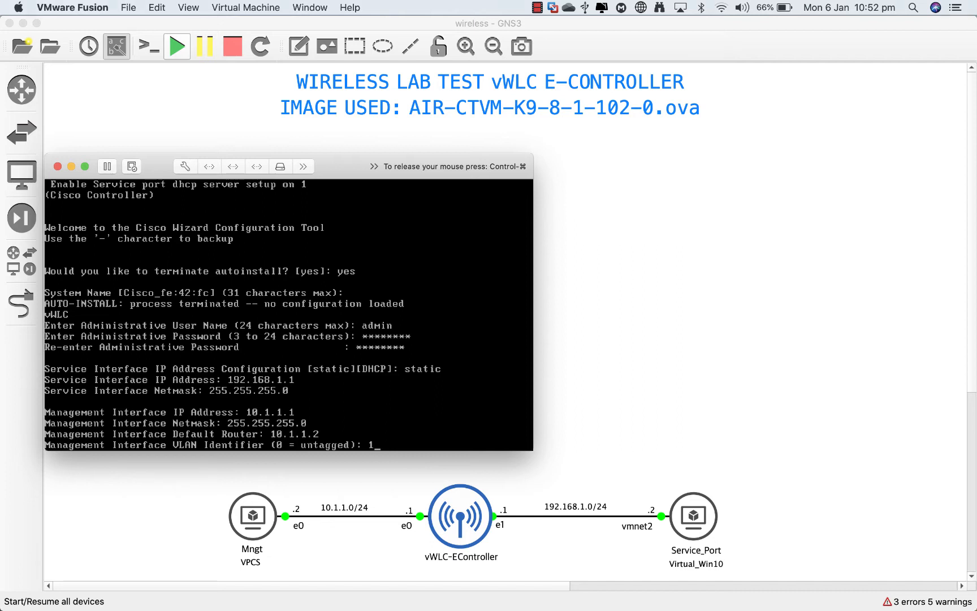
key("Return")
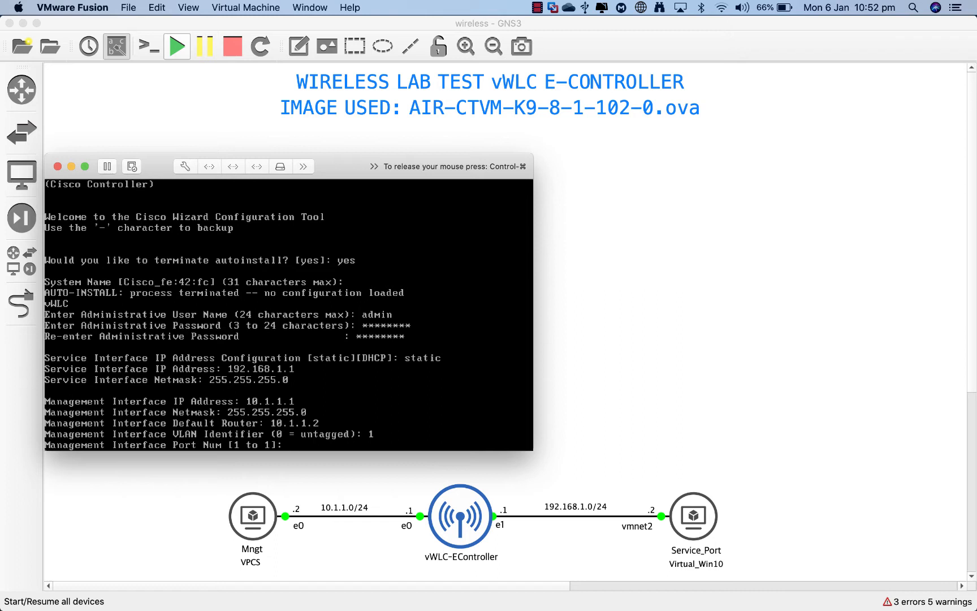
type("1")
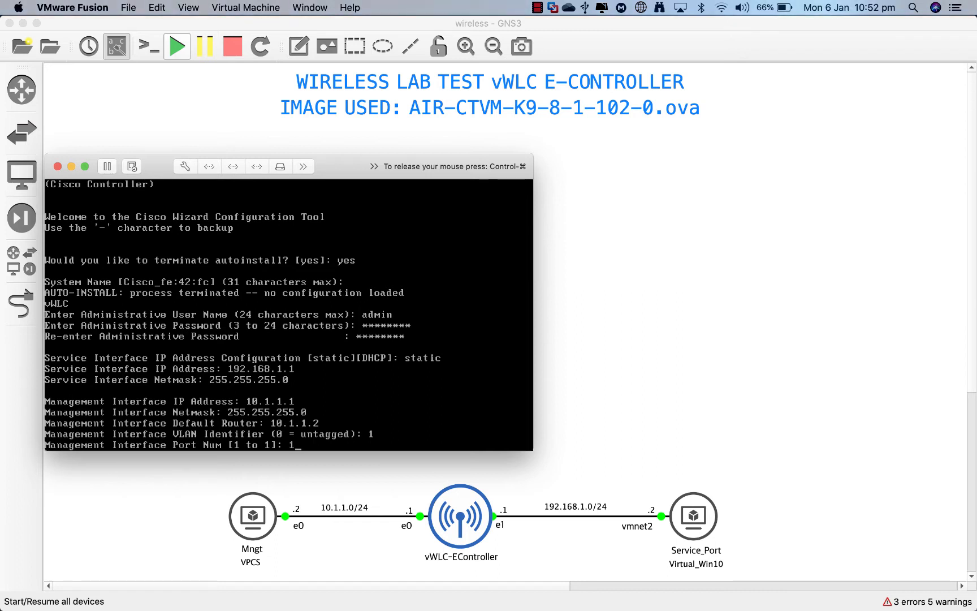
key("Return")
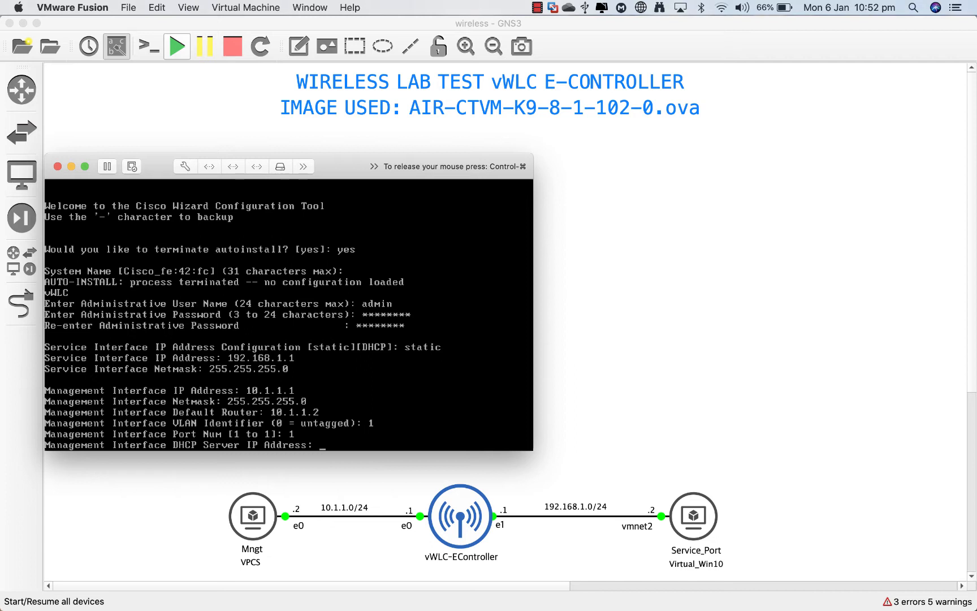
type("192")
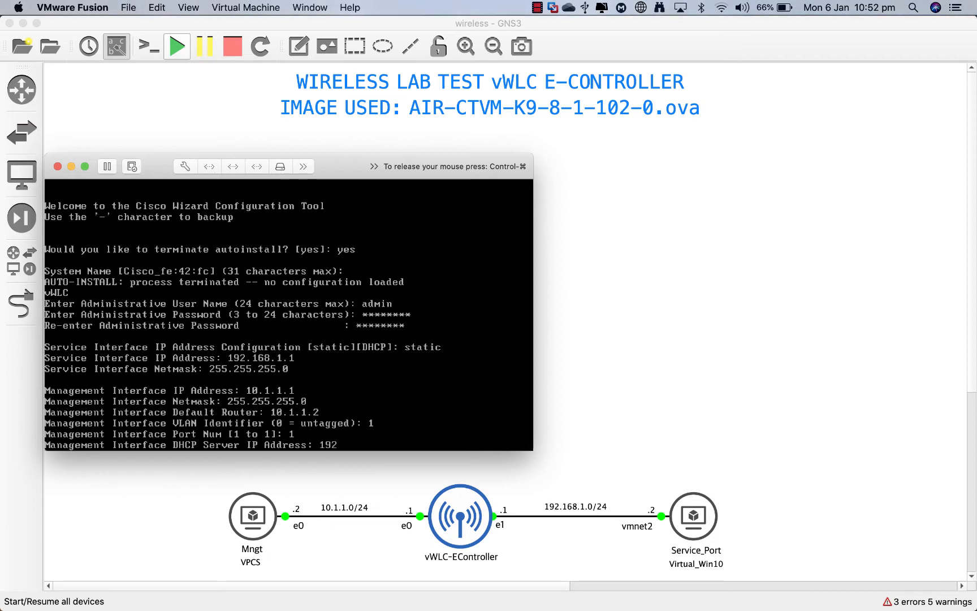
type(".168.1.2")
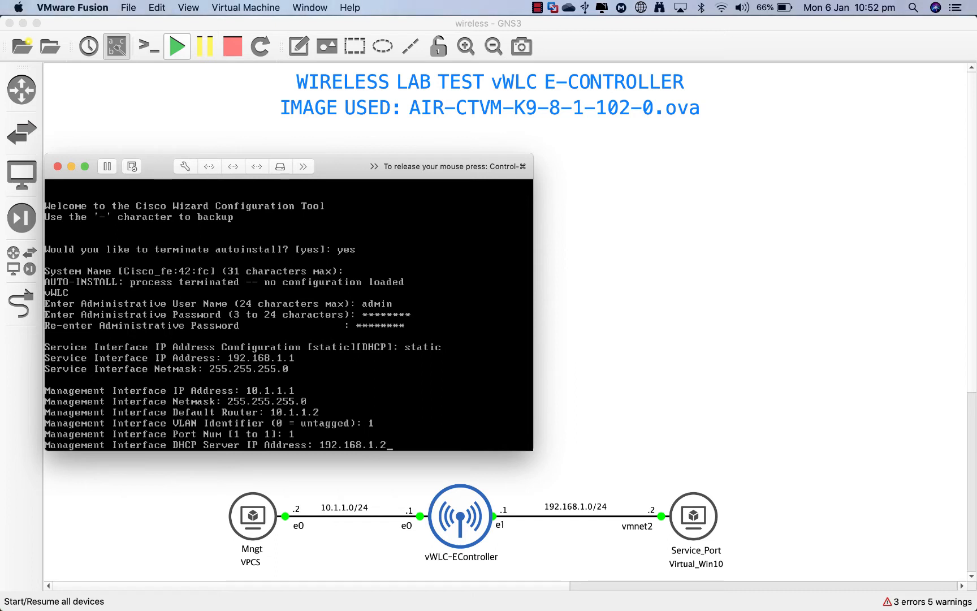
Step: Submit DHCP server 192.168.1.2, virtual gateway 8.8.8.8 and mobility group SR-Mobility
key("Return")
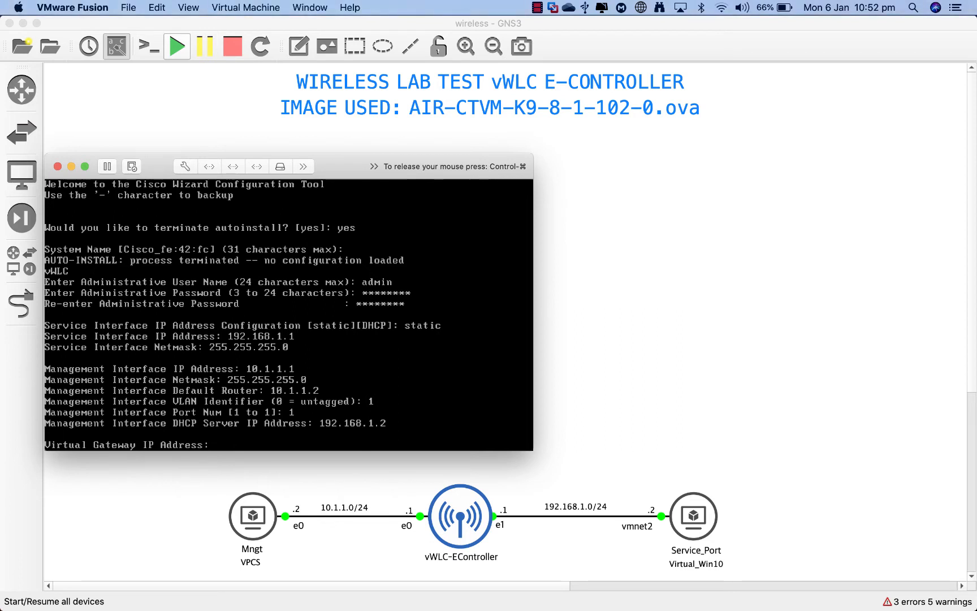
type("8.8.8.8")
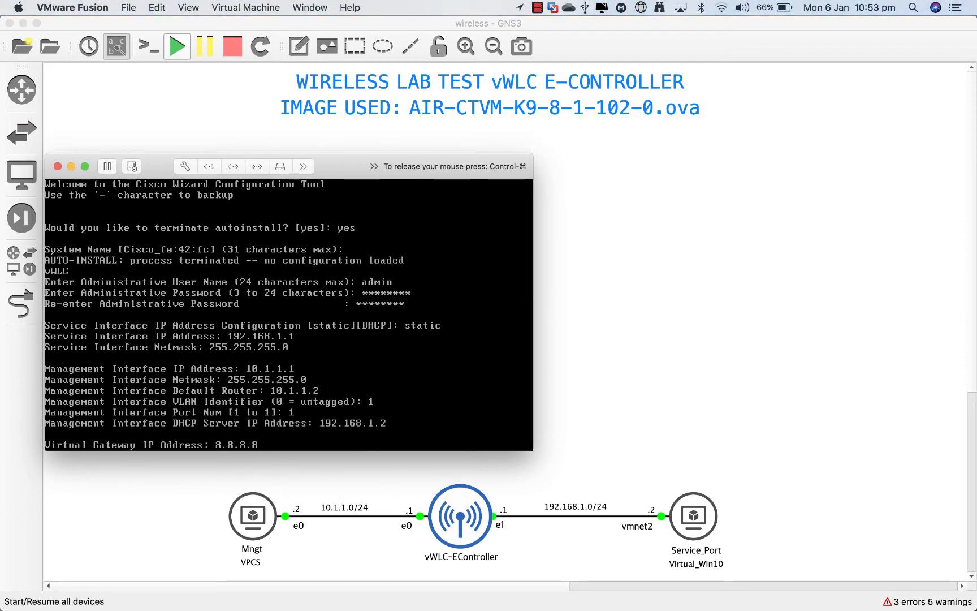
key("Return")
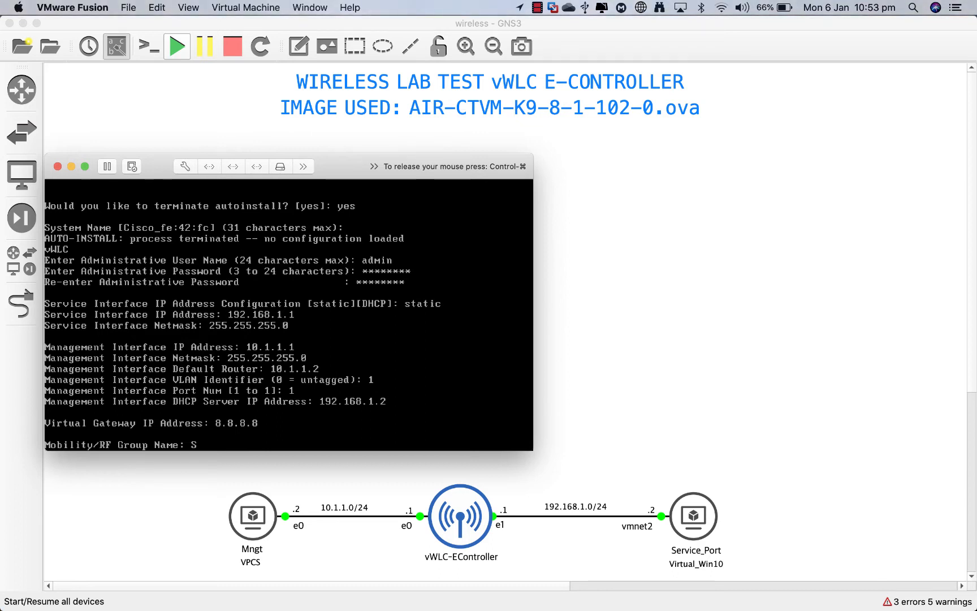
type("SR-M")
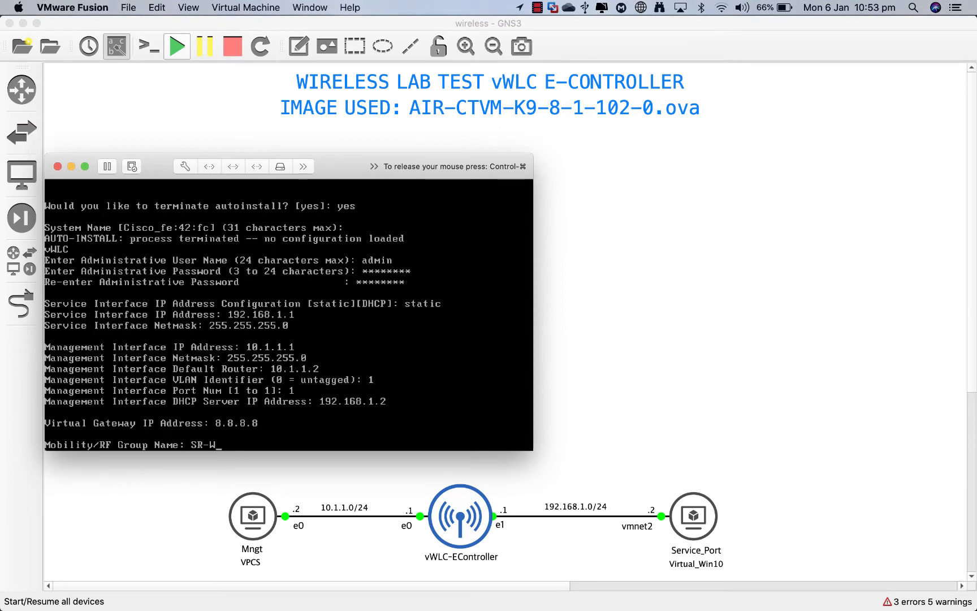
type("obility")
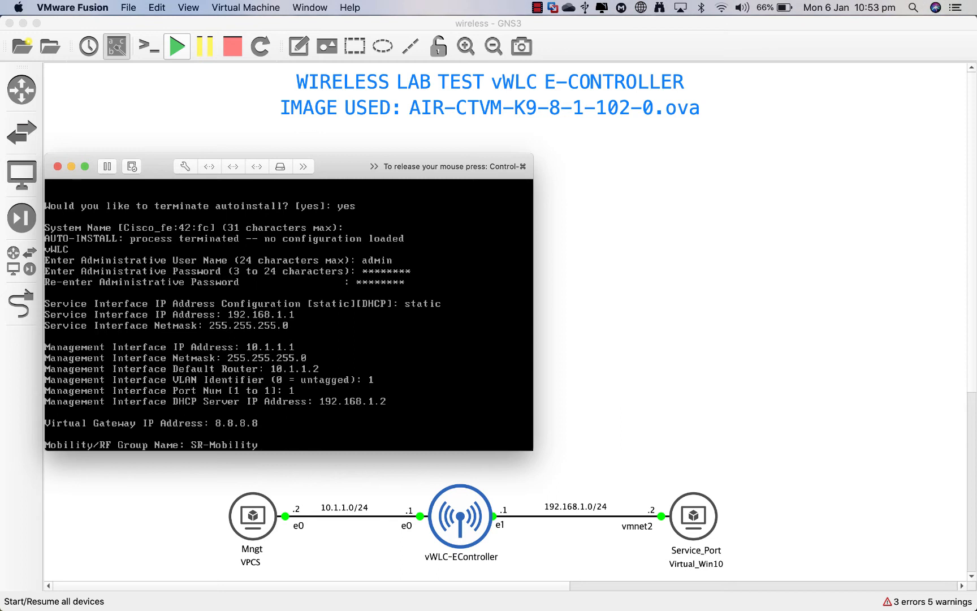
key("Return")
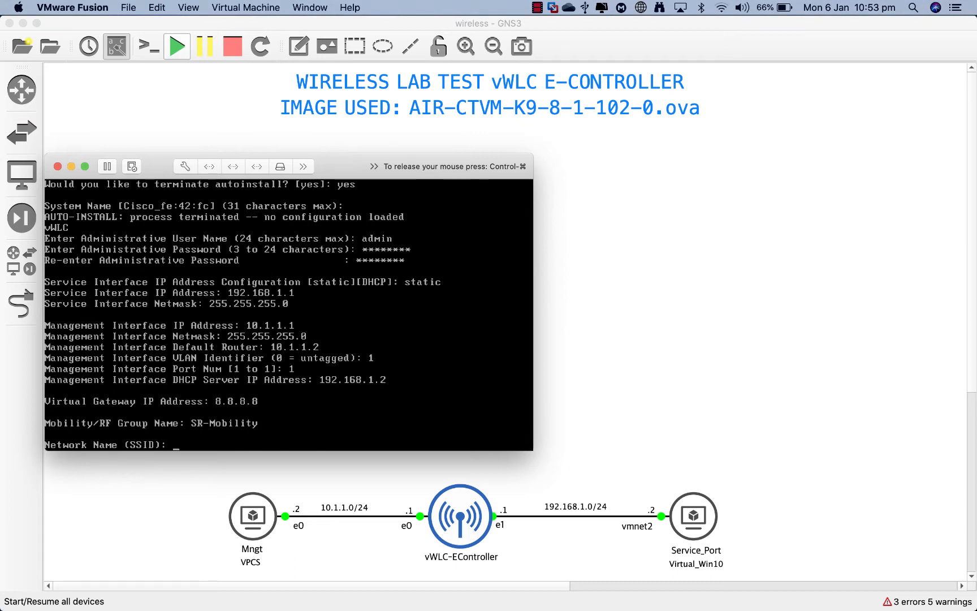
Step: Set the wireless network SSID to Cisco_Wireless
type("Wi")
key("BackSpace")
key("BackSpace")
type("C")
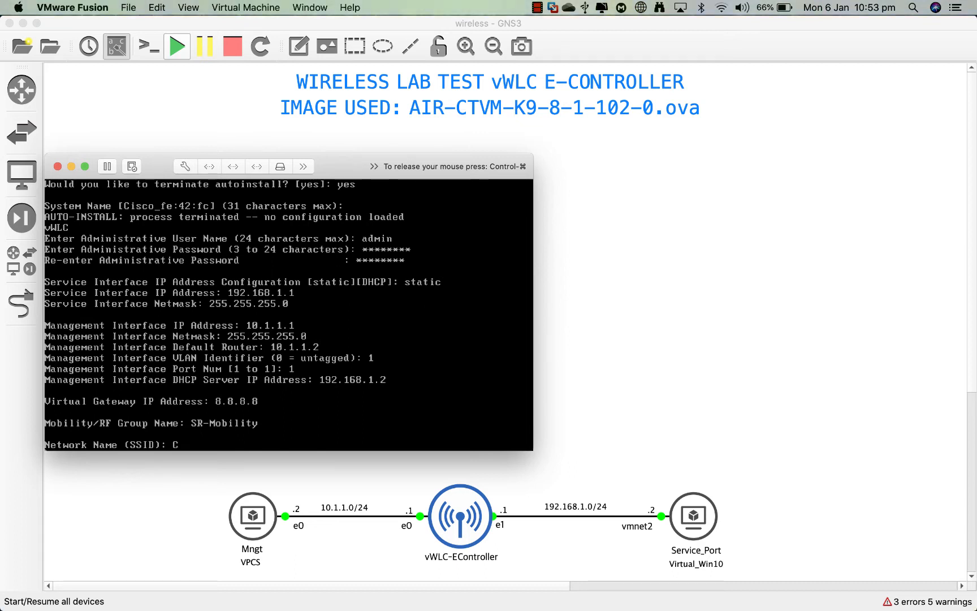
type("isco_Wireless")
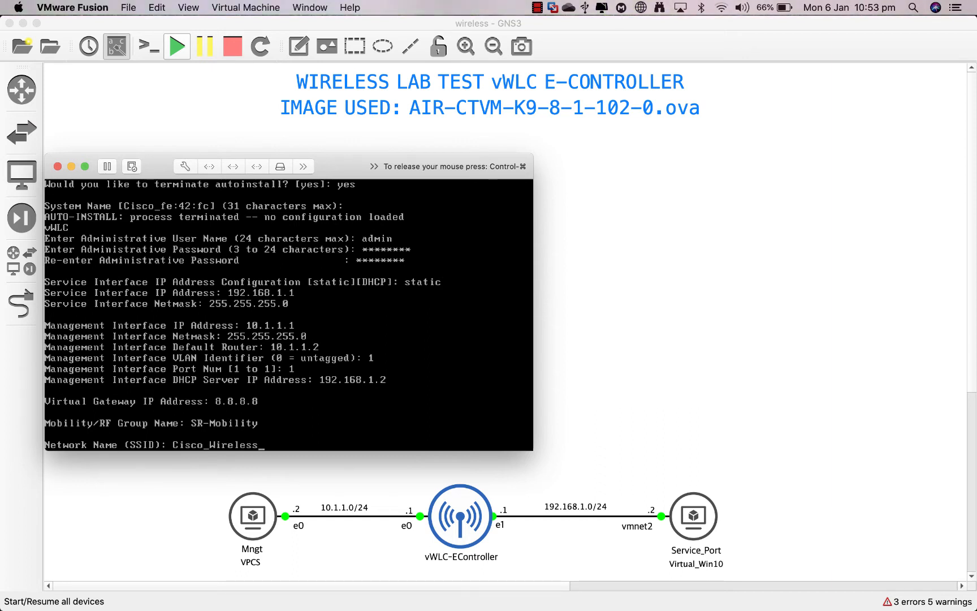
key("Return")
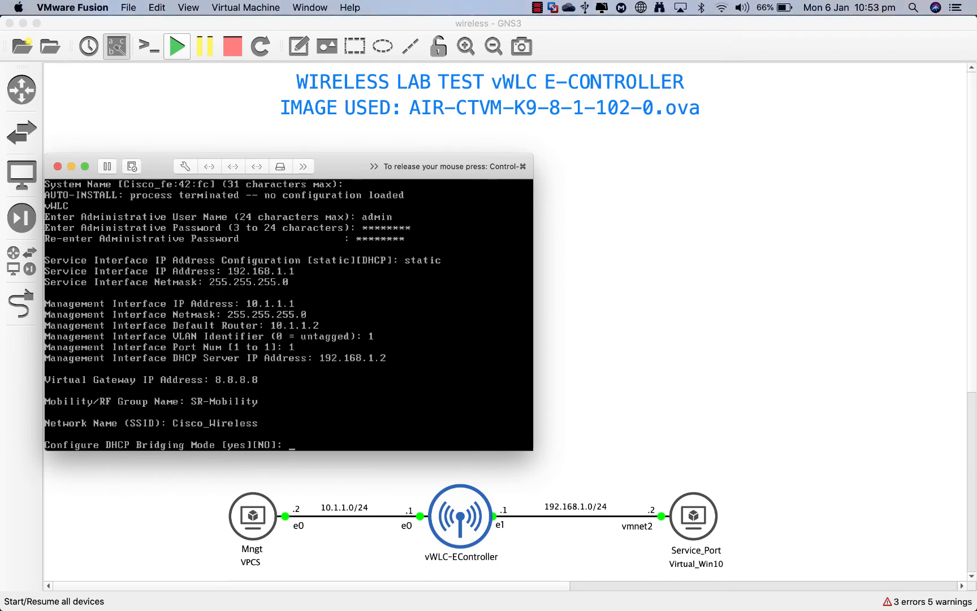
Step: Answer no to DHCP bridging, allow static IP addresses, and decline configuring a RADIUS server
type("no")
key("Return")
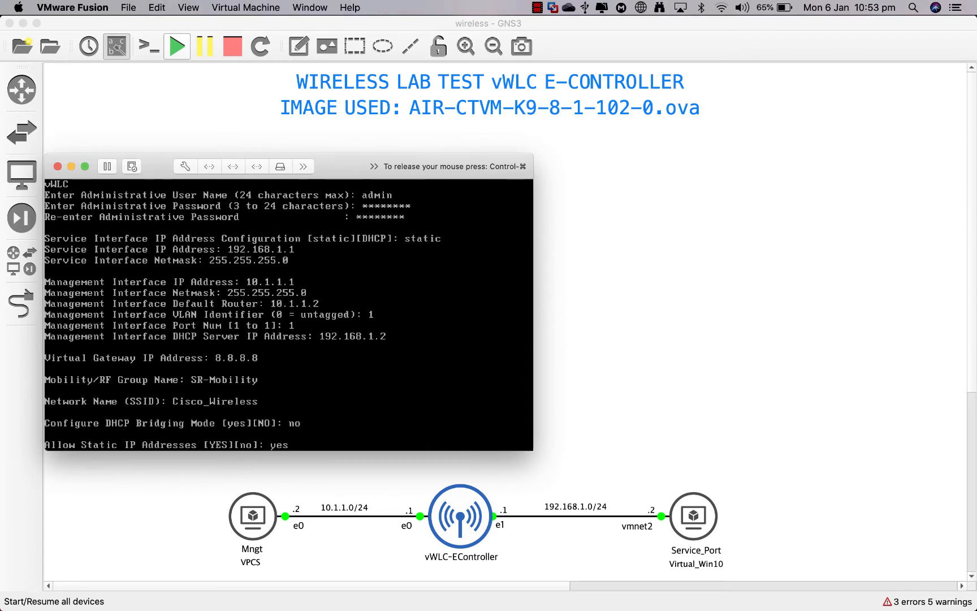
key("ctrl+super")
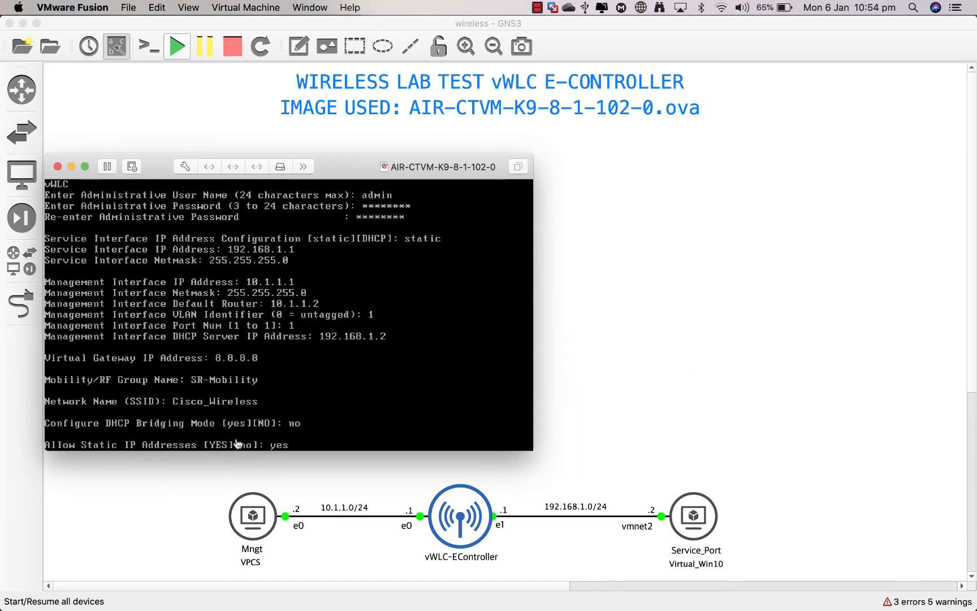
left_click(300, 445)
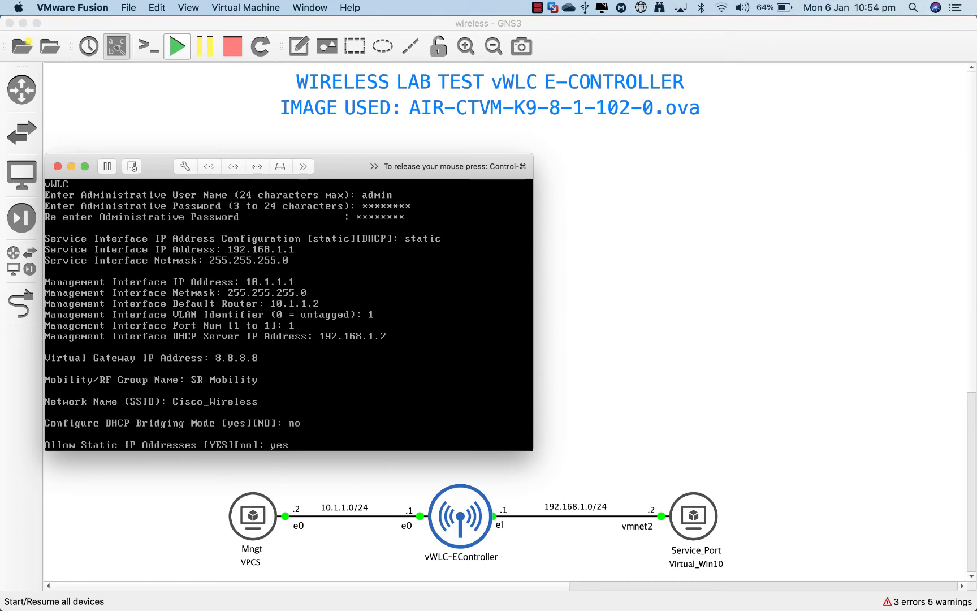
key("Return")
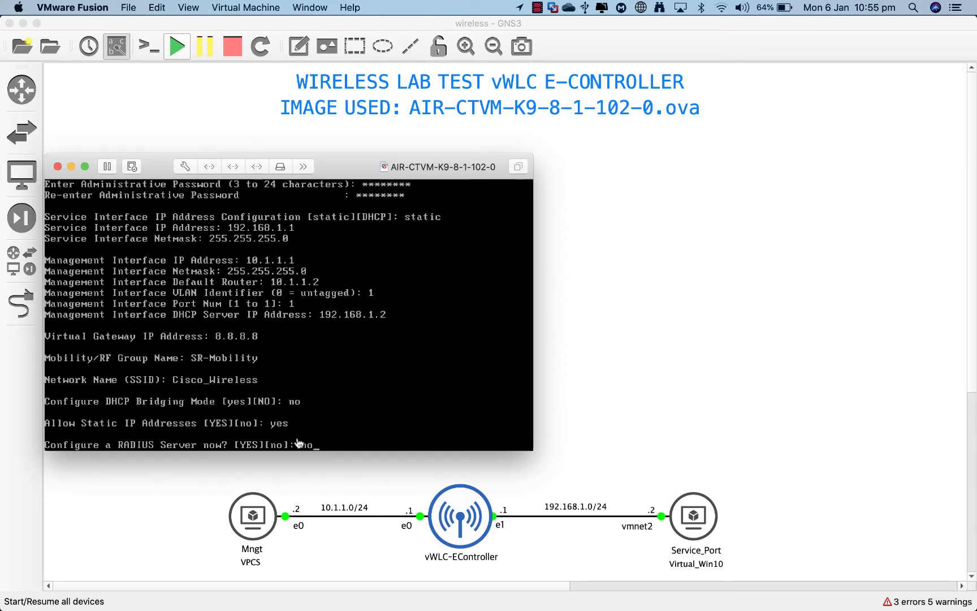
left_click(344, 439)
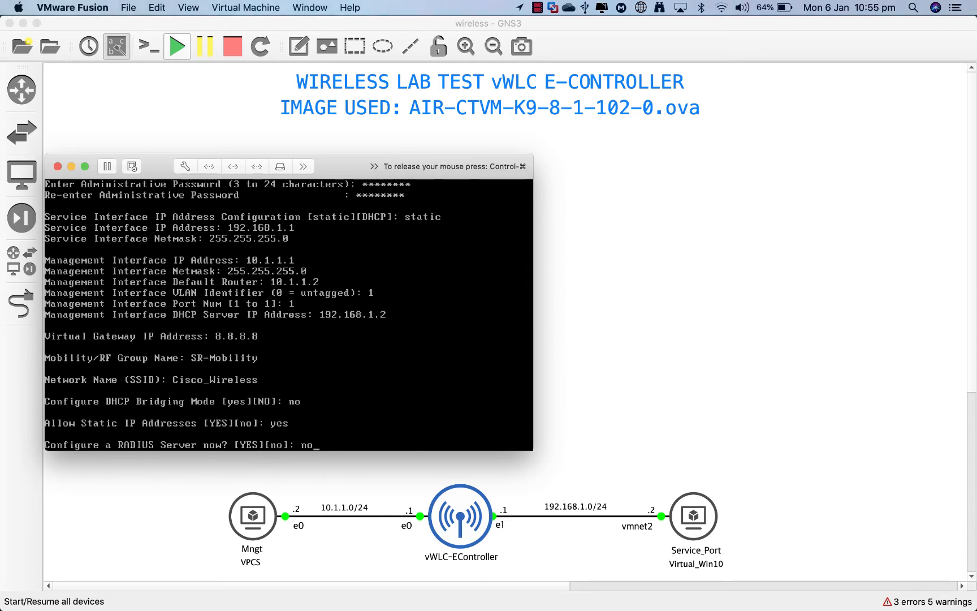
key("Return")
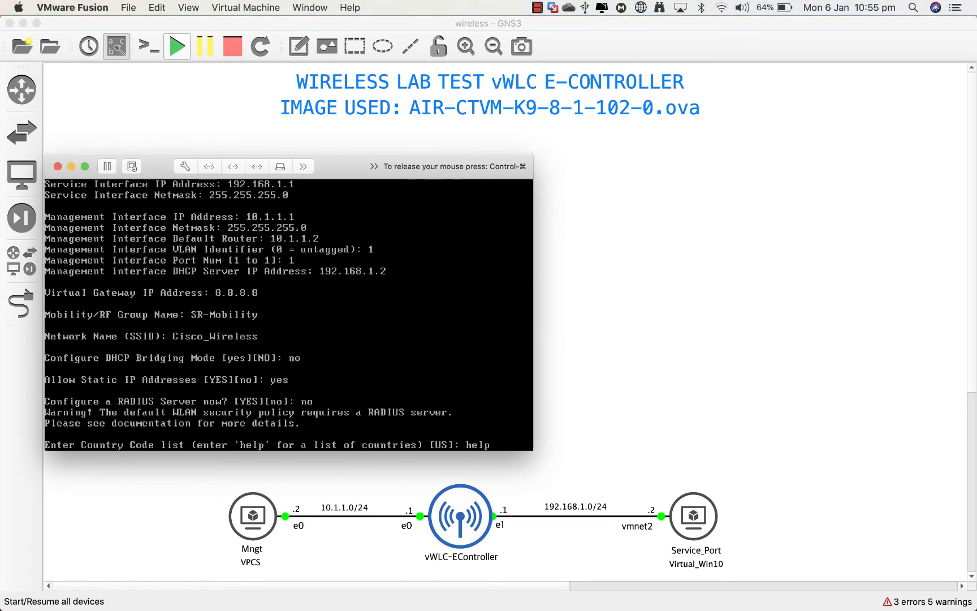
Step: List the supported country codes and enter GB as the controller's country code
key("Return")
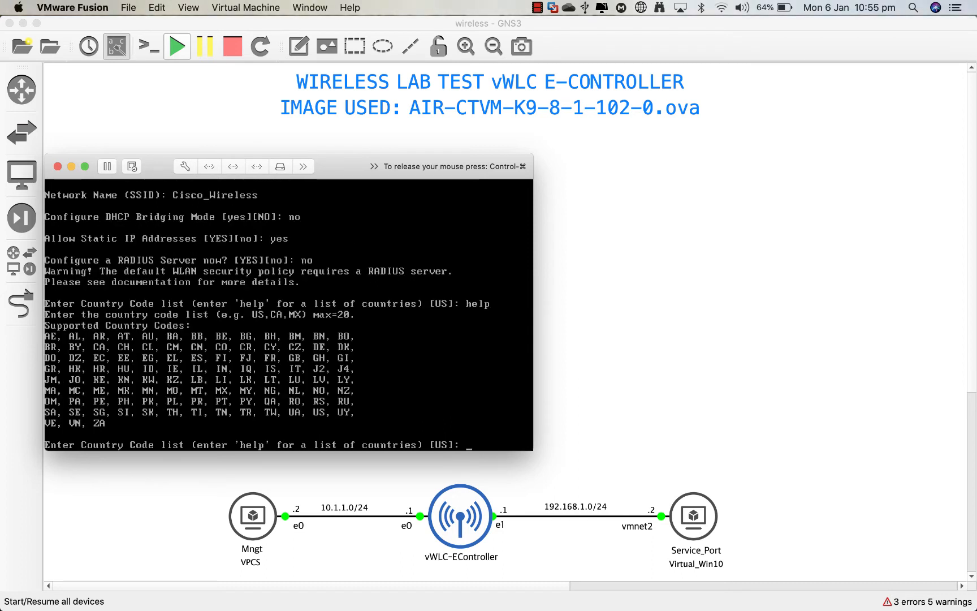
key("ctrl+super")
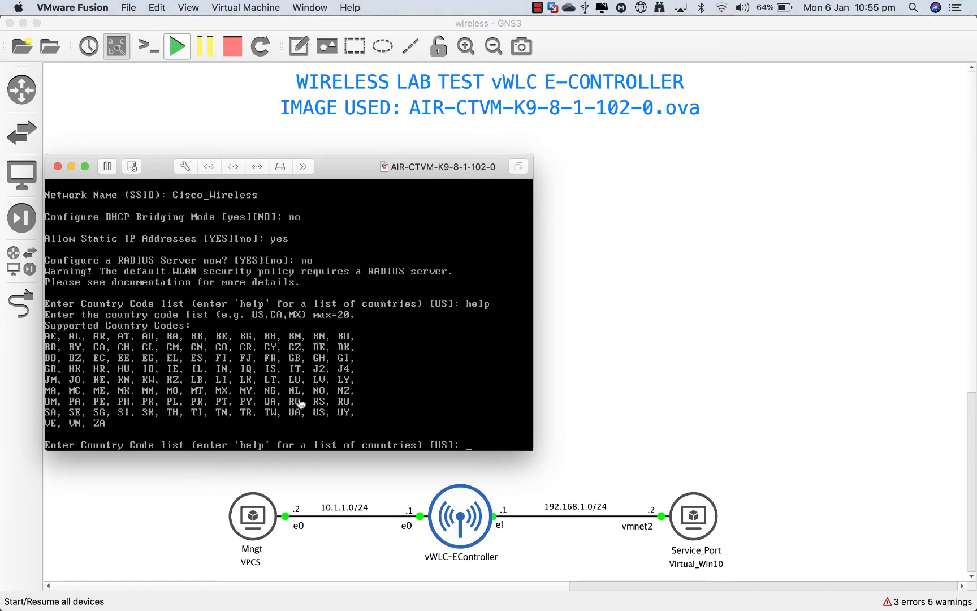
left_click(459, 410)
type("GB")
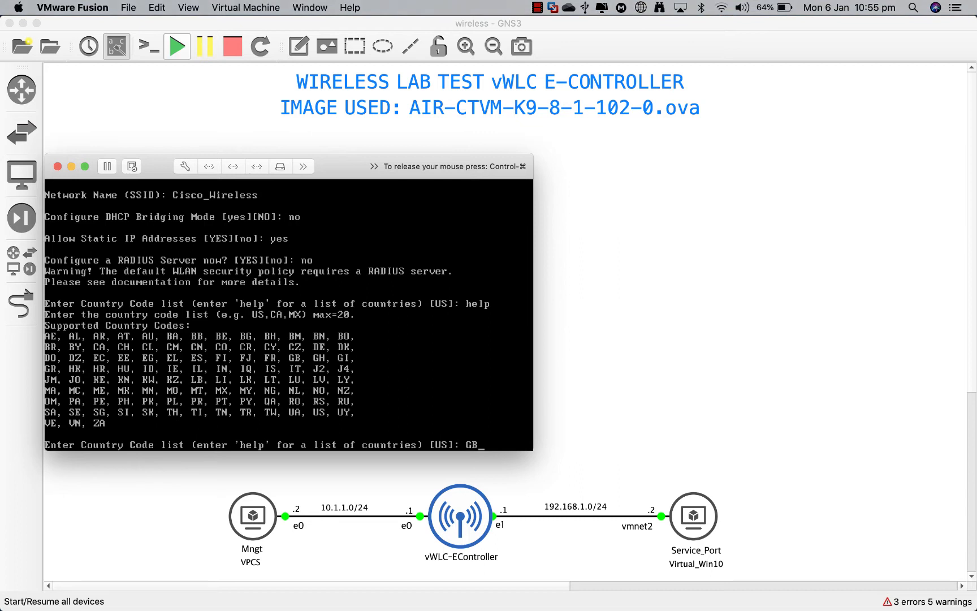
key("Return")
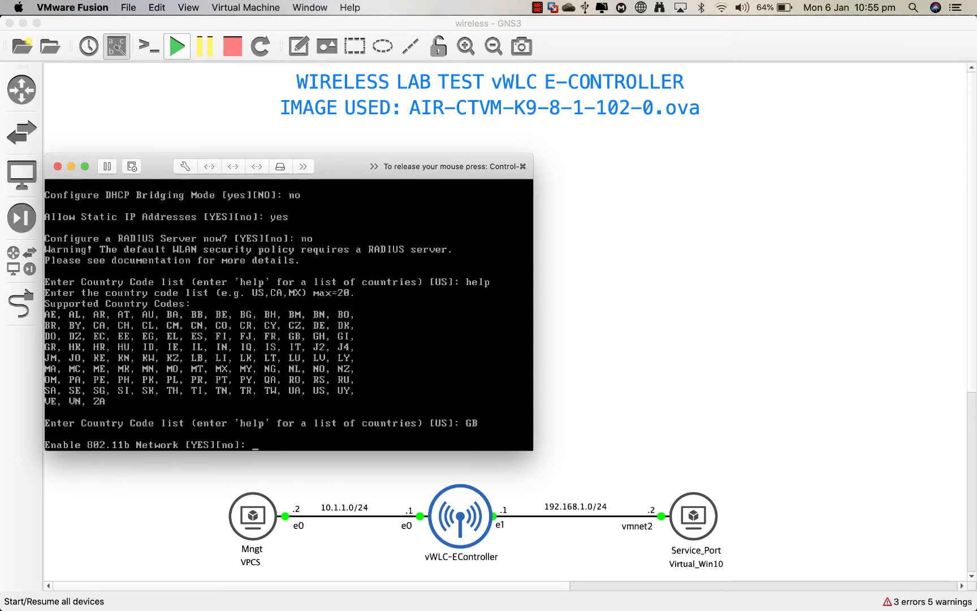
Step: Accept the default 802.11b, 802.11a/g network and Auto-RF settings in the wizard
type("yes")
key("BackSpace")
key("BackSpace")
key("BackSpace")
key("Return")
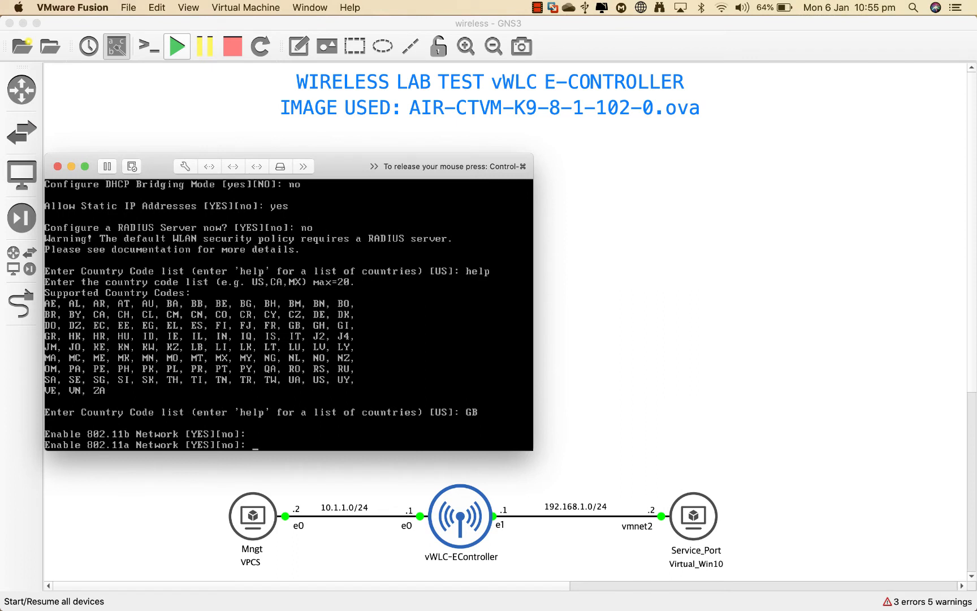
key("Return")
key("Return")
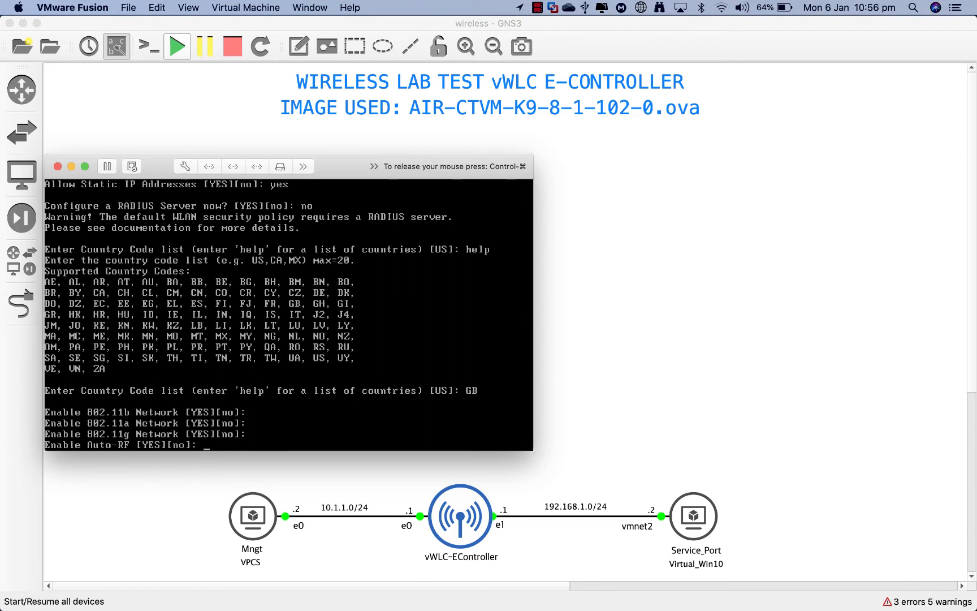
key("Return")
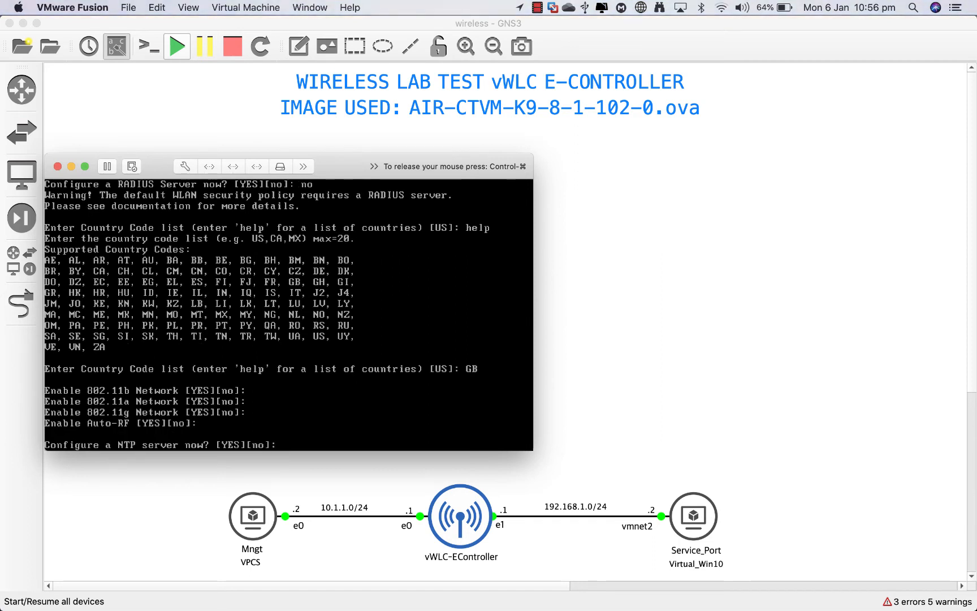
Step: Set NTP server 192.168.1.2 with a 9600-second polling interval and decline IPv6
key("Return")
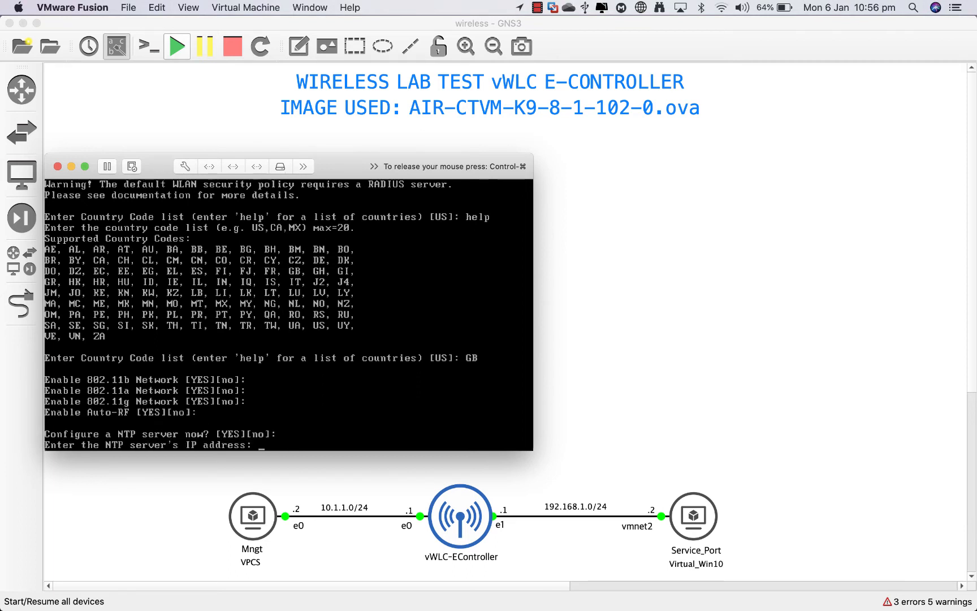
type("192.1")
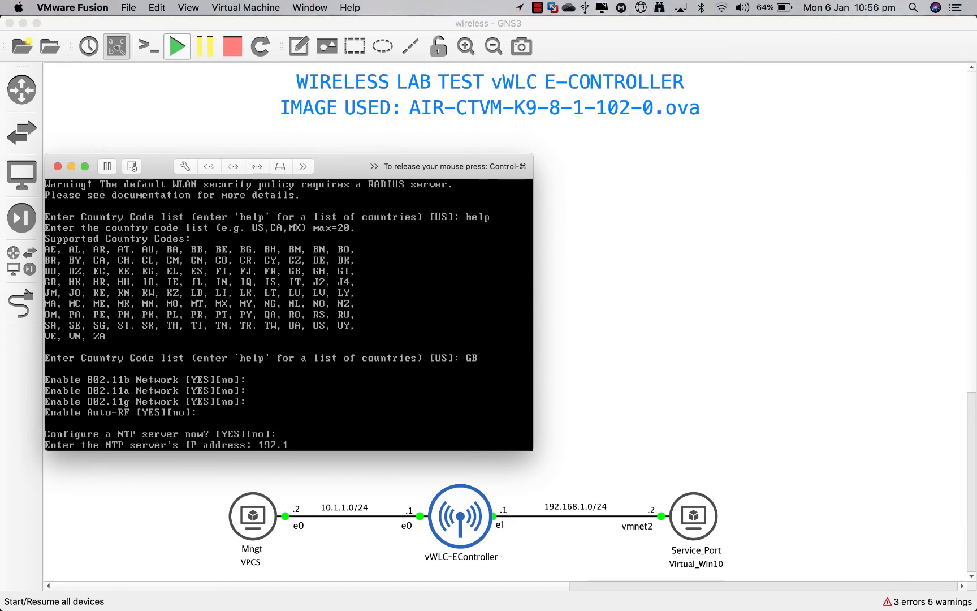
type("68.1.2")
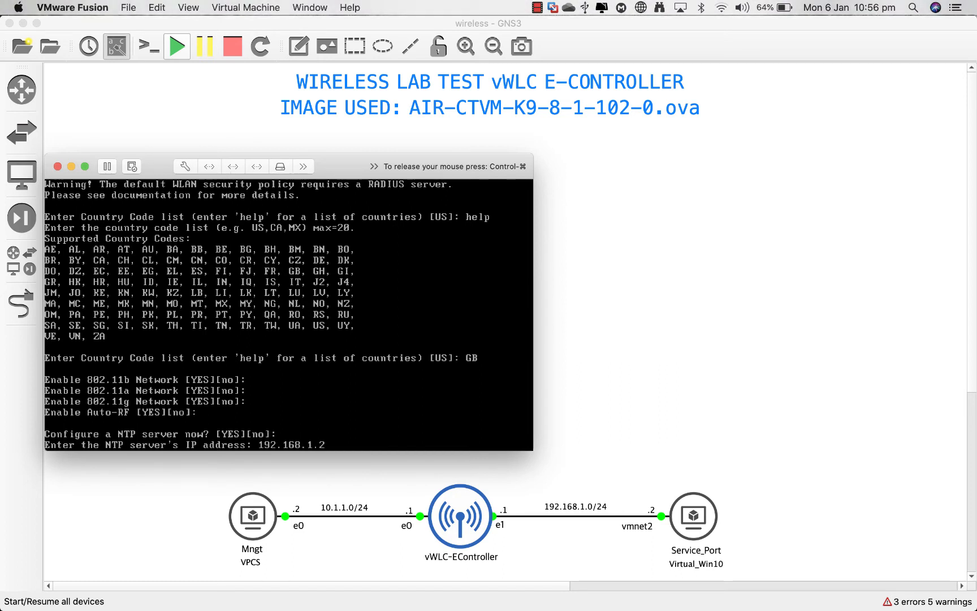
key("Return")
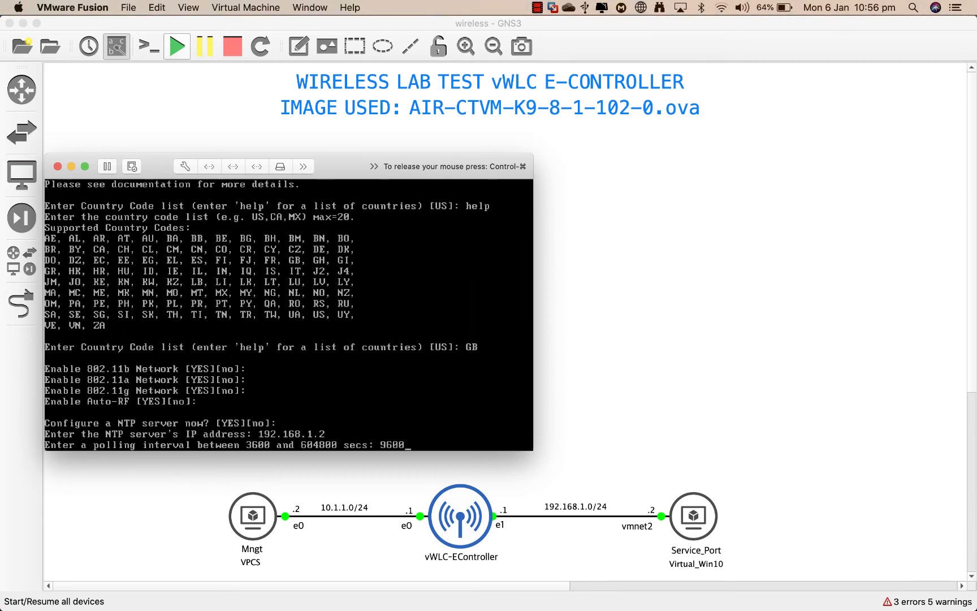
key("Return")
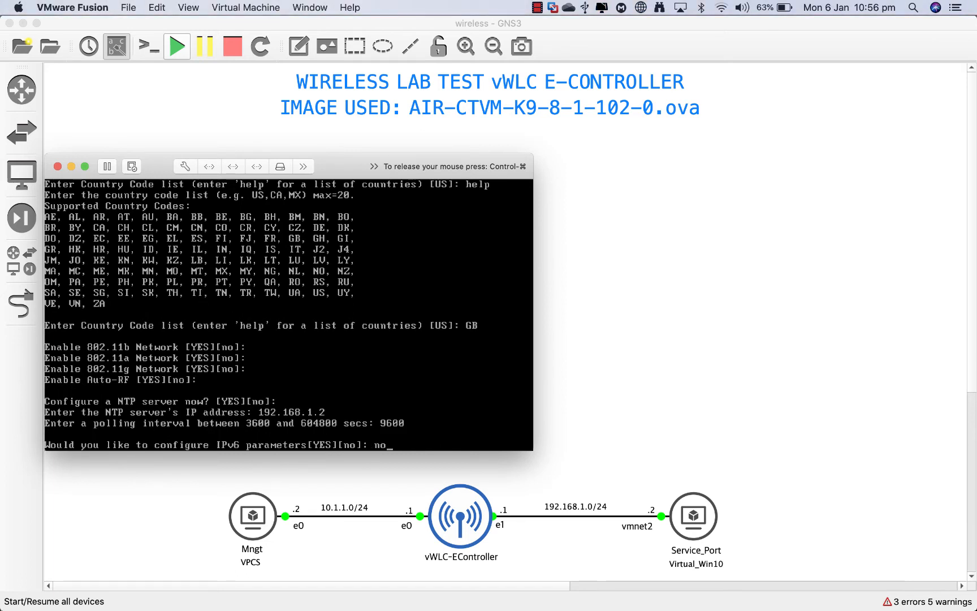
type("no")
key("Return")
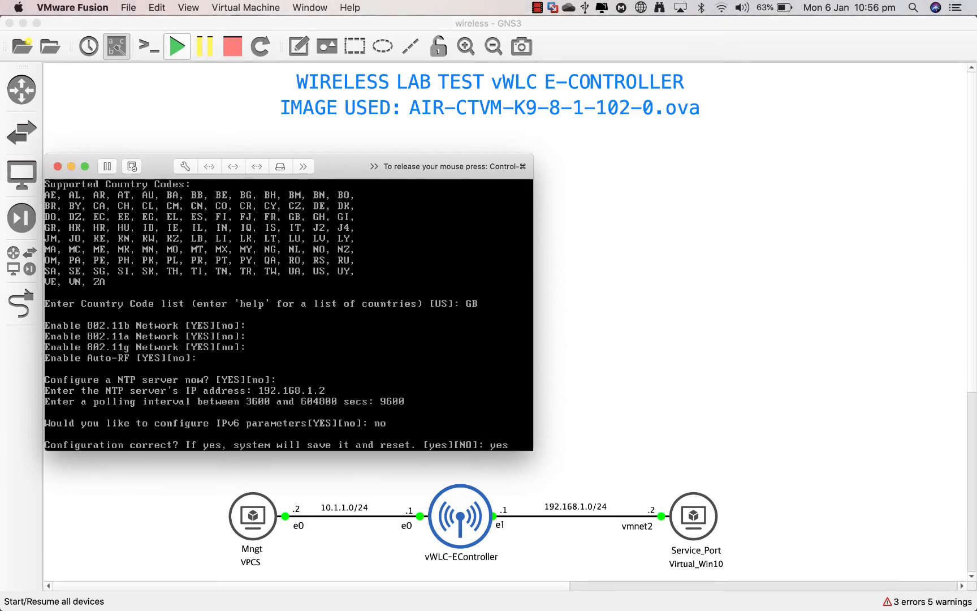
Step: Save the controller configuration so it resets, then open a console to the Mngt VPCS
type("yes")
key("Return")
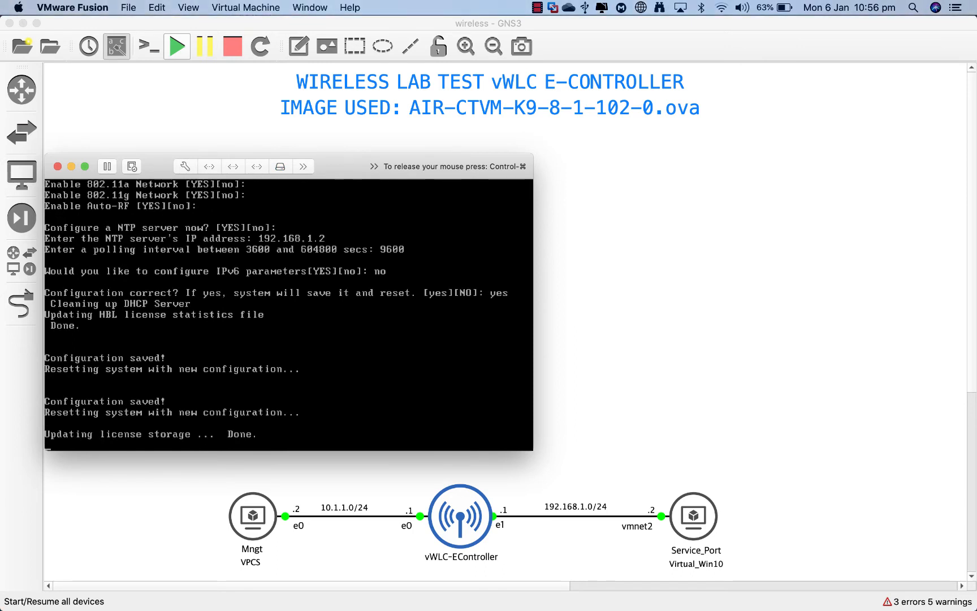
key("ctrl+super")
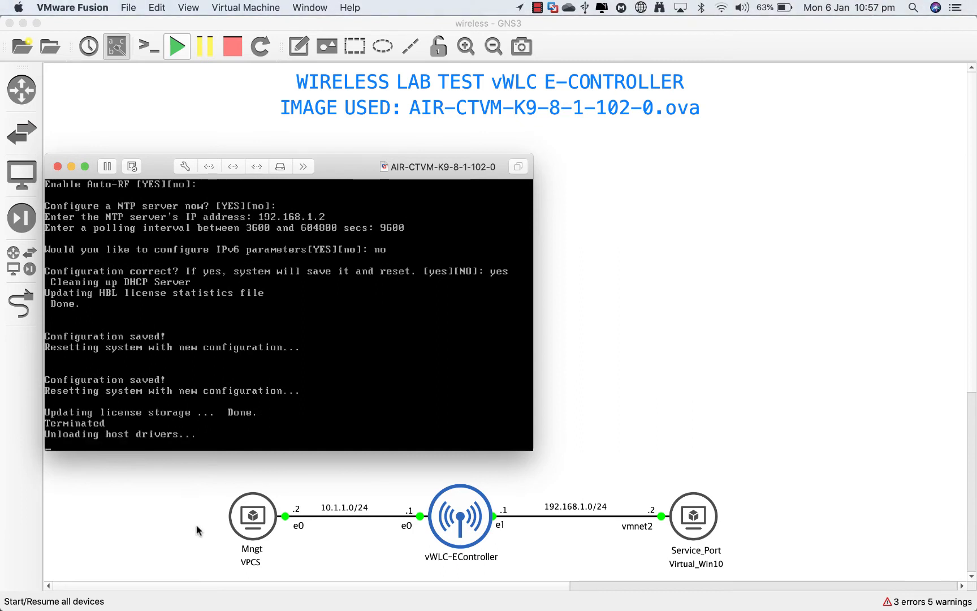
double_click(253, 519)
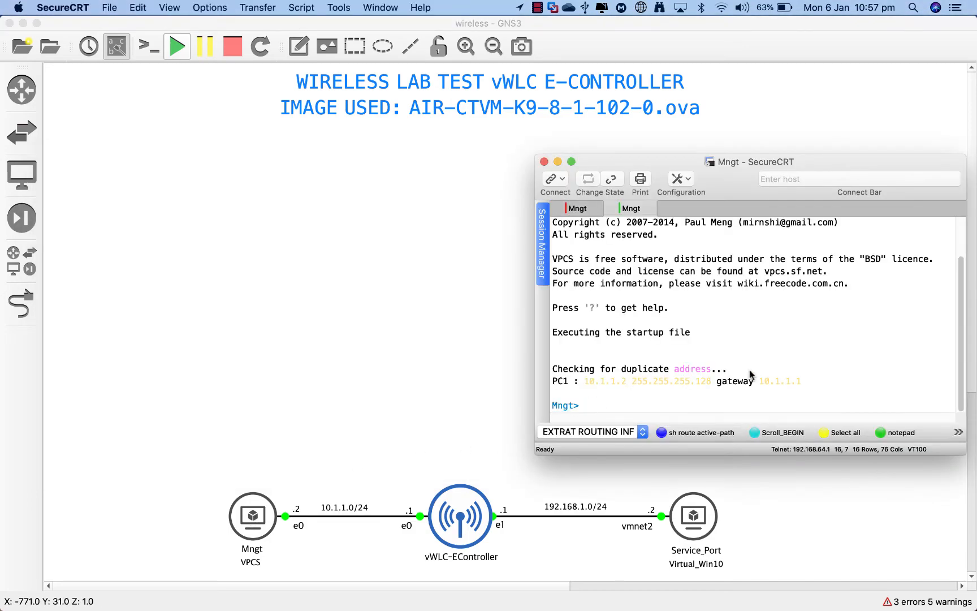
Step: Bring the consoles forward and highlight the Mngt PC's address 10.1.1.2
key("ctrl+Up")
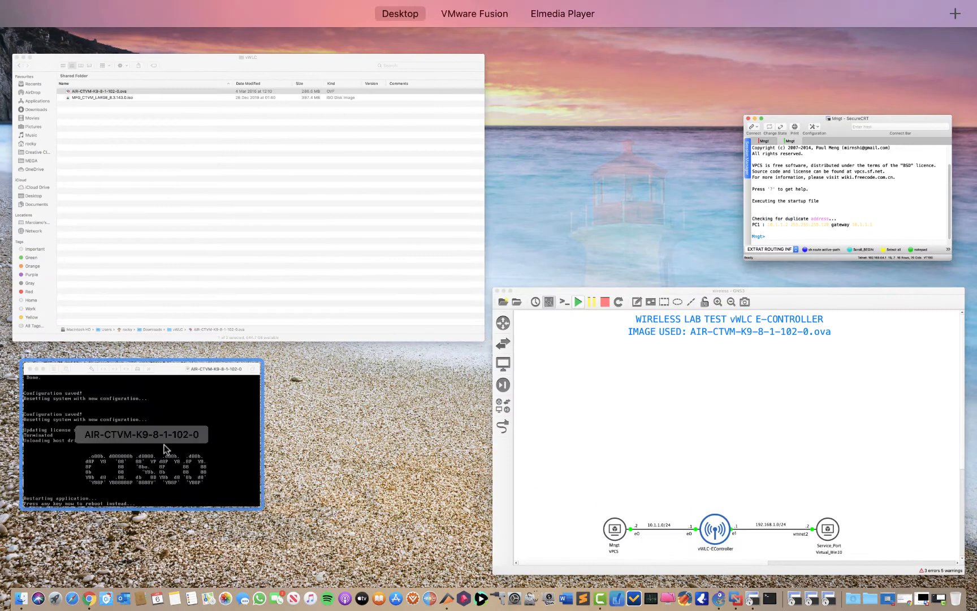
left_click(154, 454)
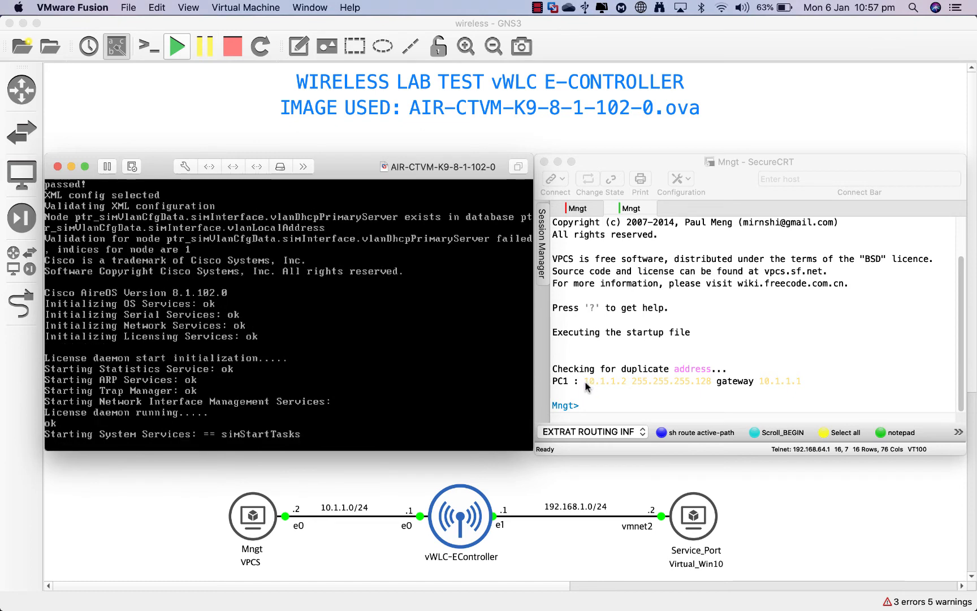
left_click(588, 386)
left_click_drag(586, 382, 625, 386)
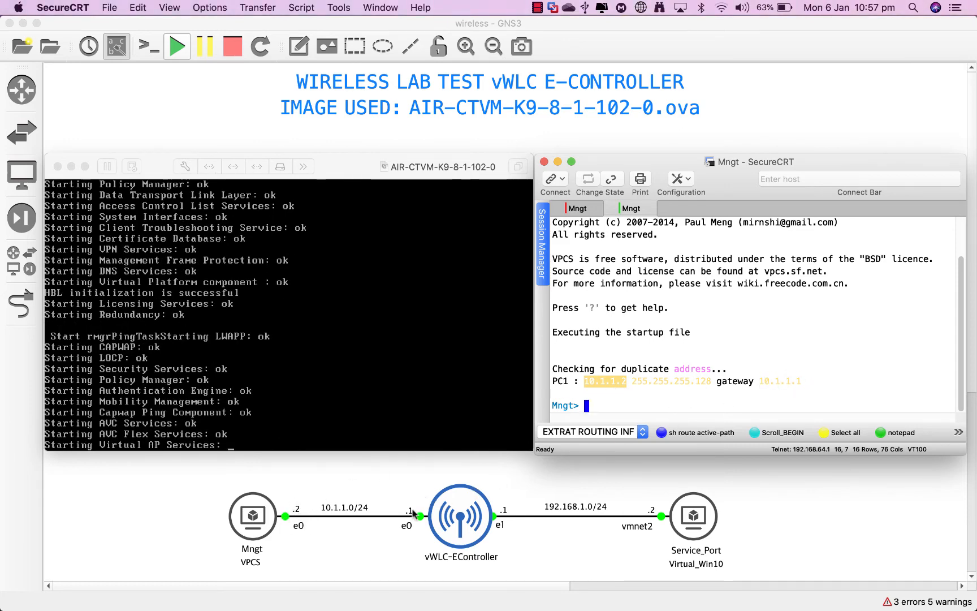
left_click(614, 406)
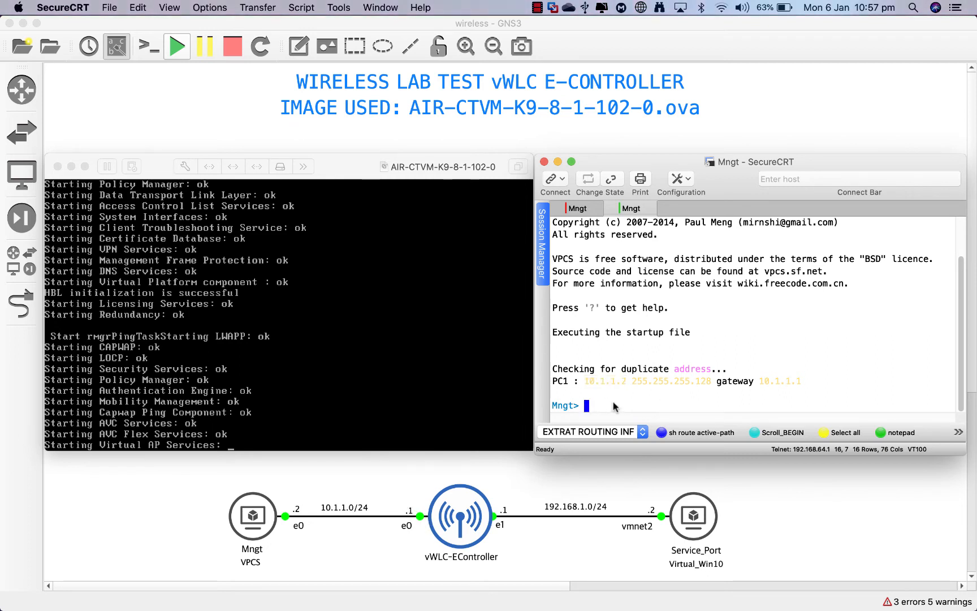
Step: Ping 10.1.1.1 twice from the Mngt PC, then focus the controller console
type("ping ")
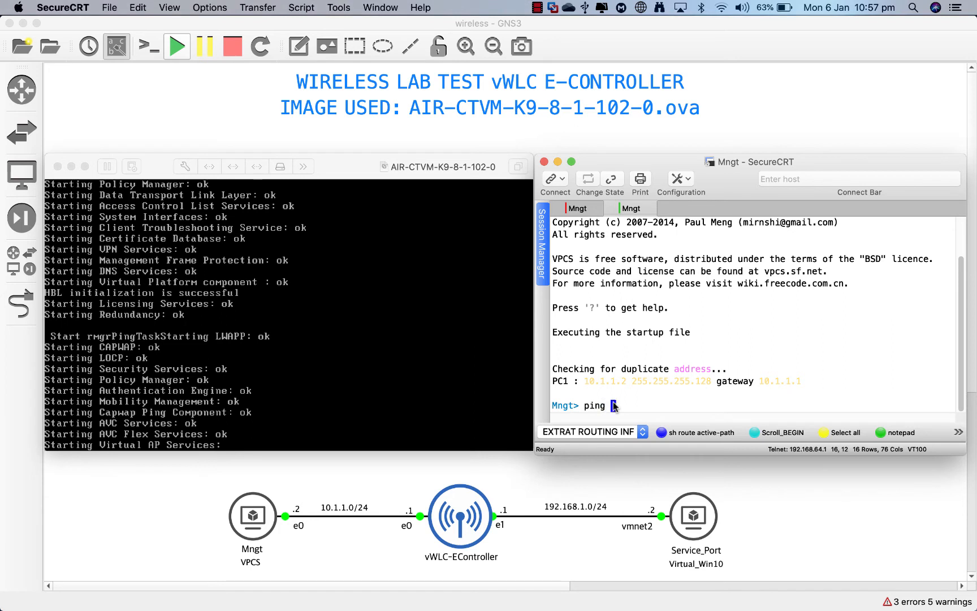
type("10.1.1.1")
key("Return")
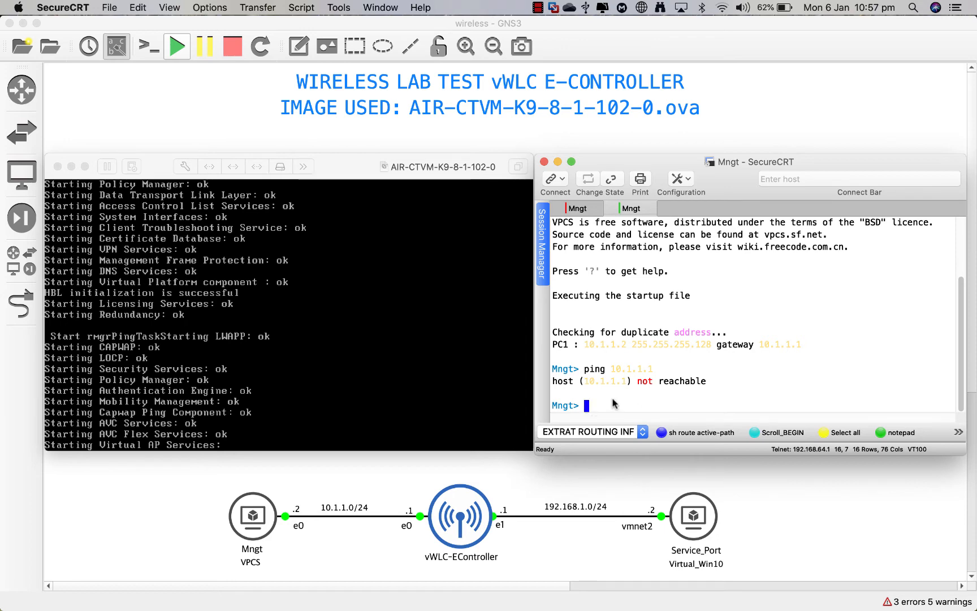
type("ping ")
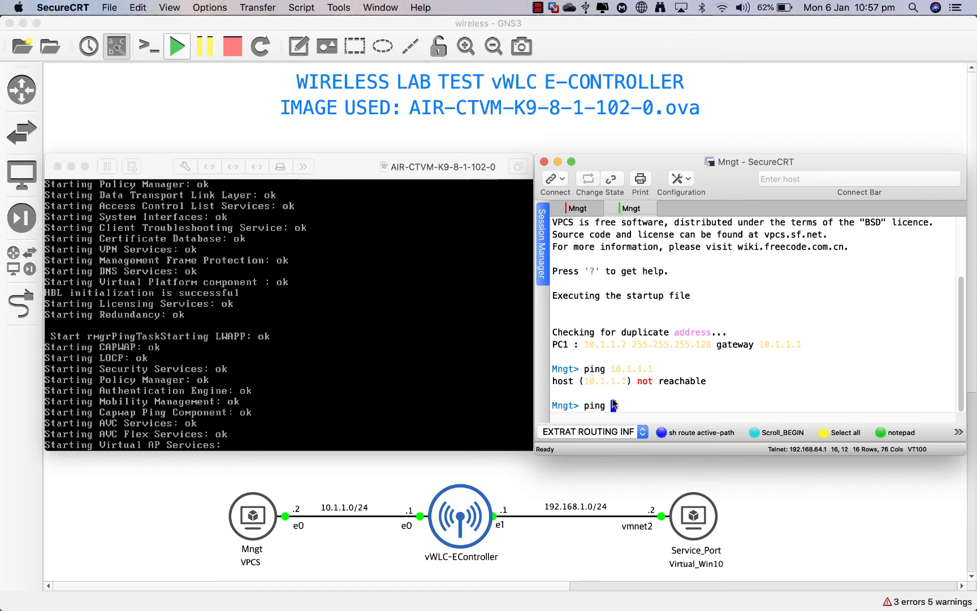
type("10.1.1.1")
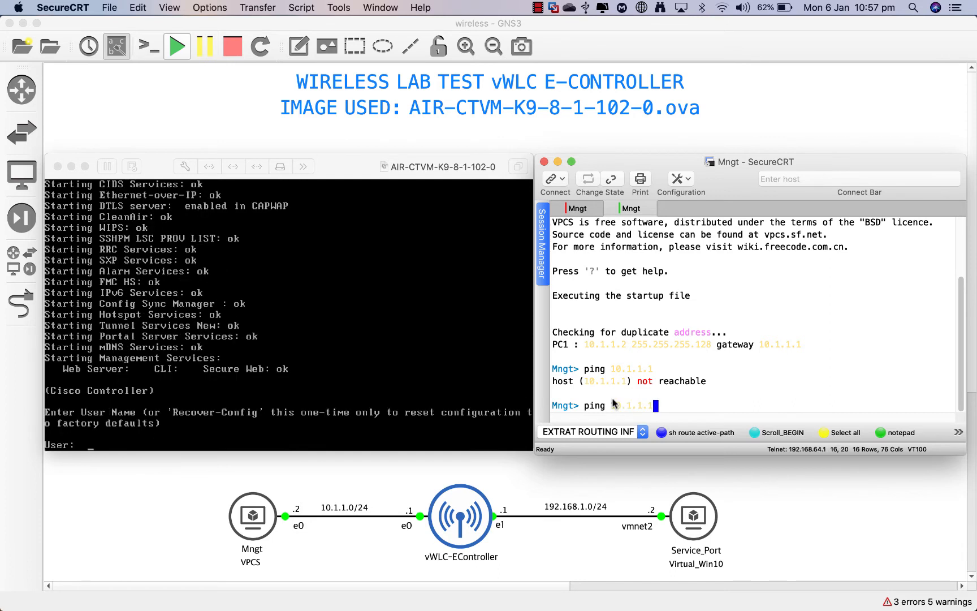
key("Return")
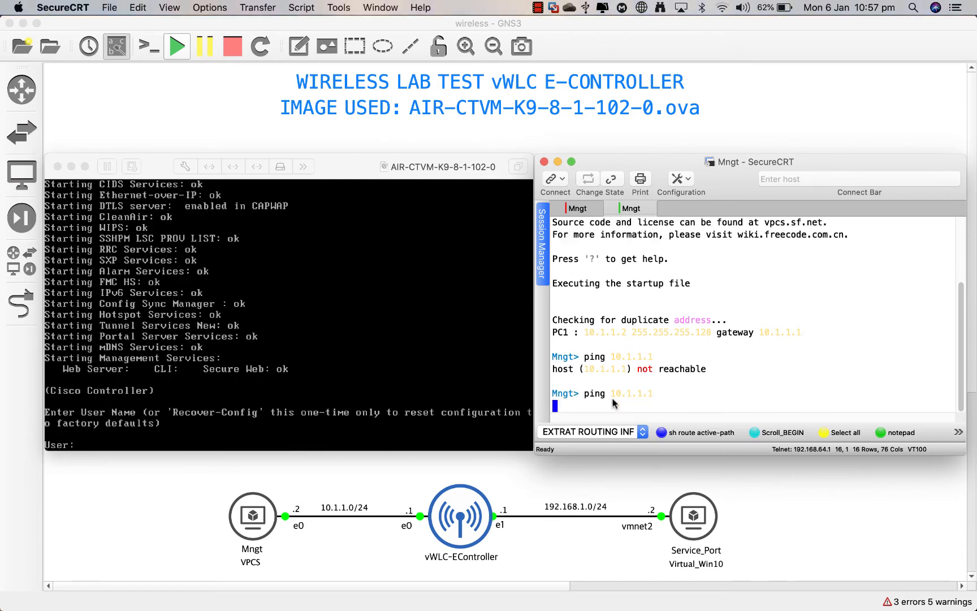
left_click(181, 433)
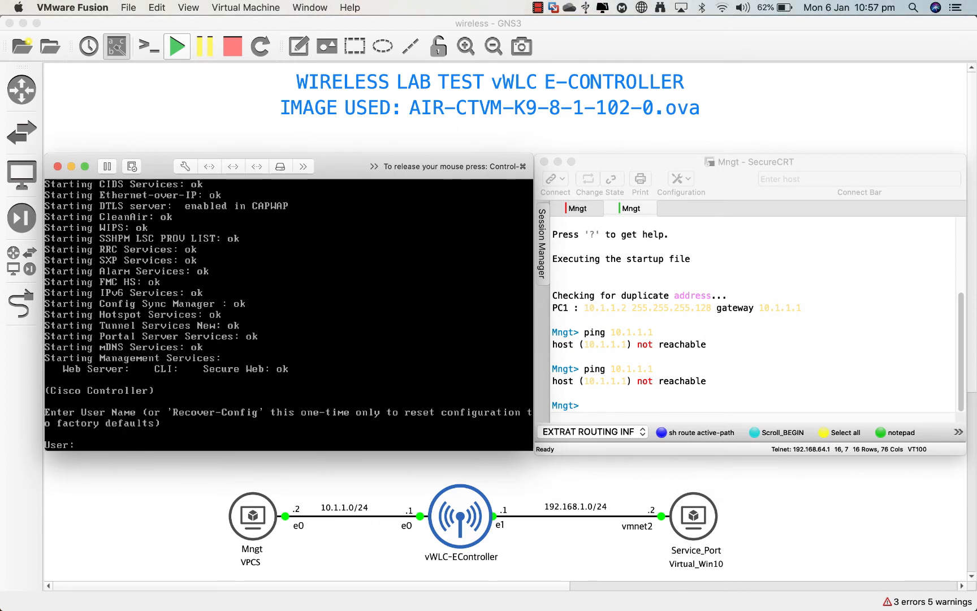
Step: Log in and run show interface sum: management 10.1.1.1, service-port 192.168.1.1, virtual 8.8.8.8
type("admin")
key("Return")
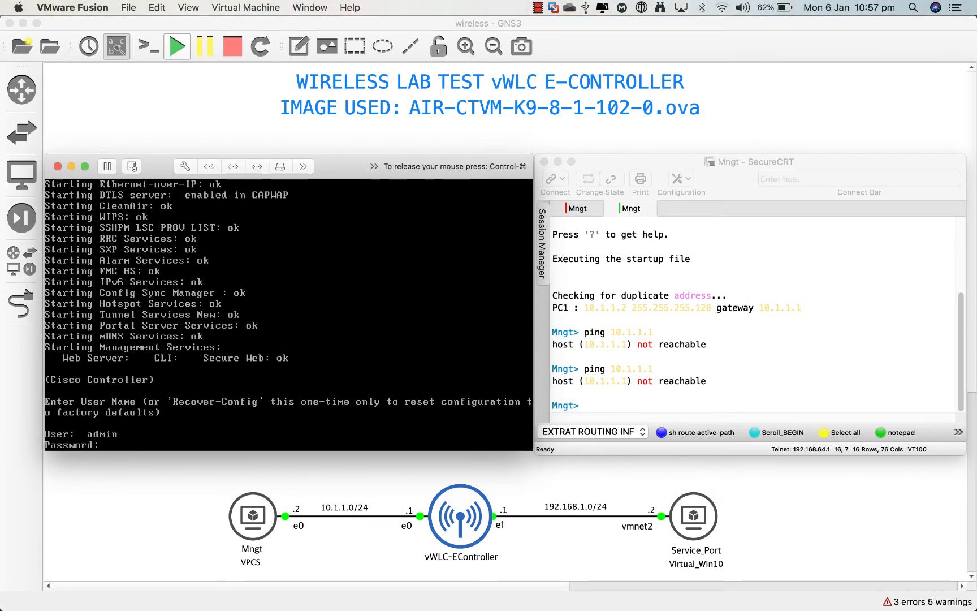
type("*")
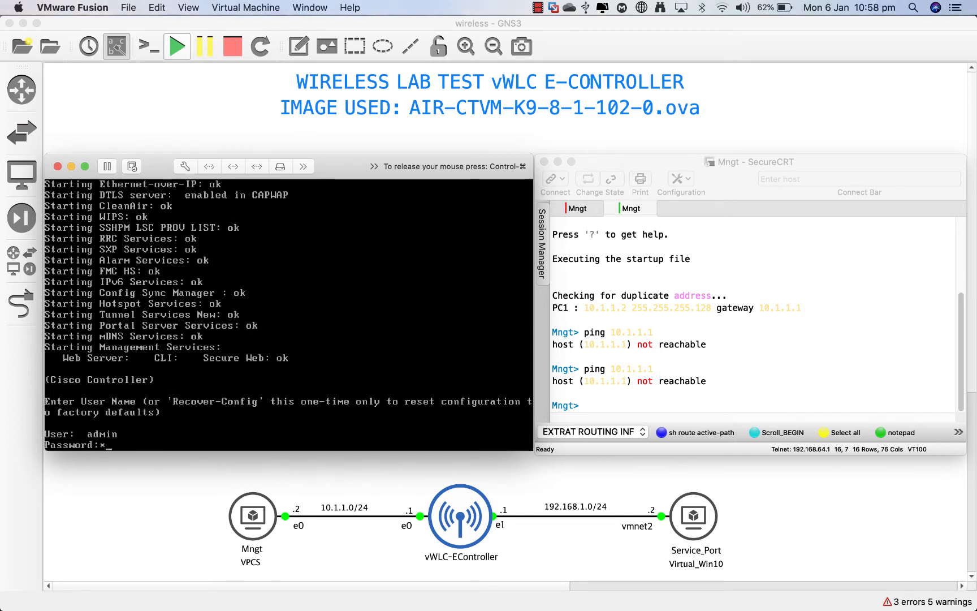
type("*******")
key("Return")
type("sco Controller) >s")
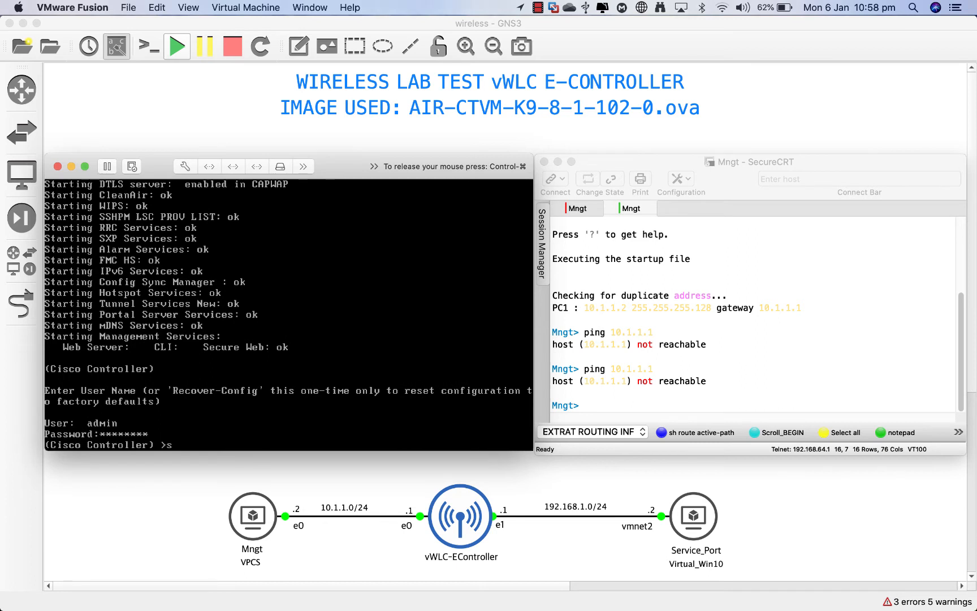
type("how interface ")
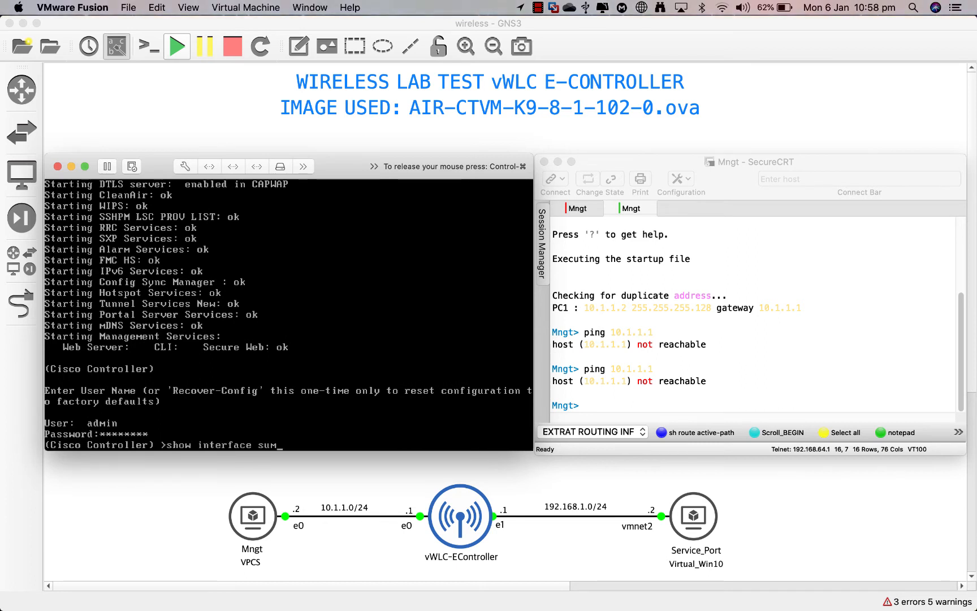
type("sum")
key("Return")
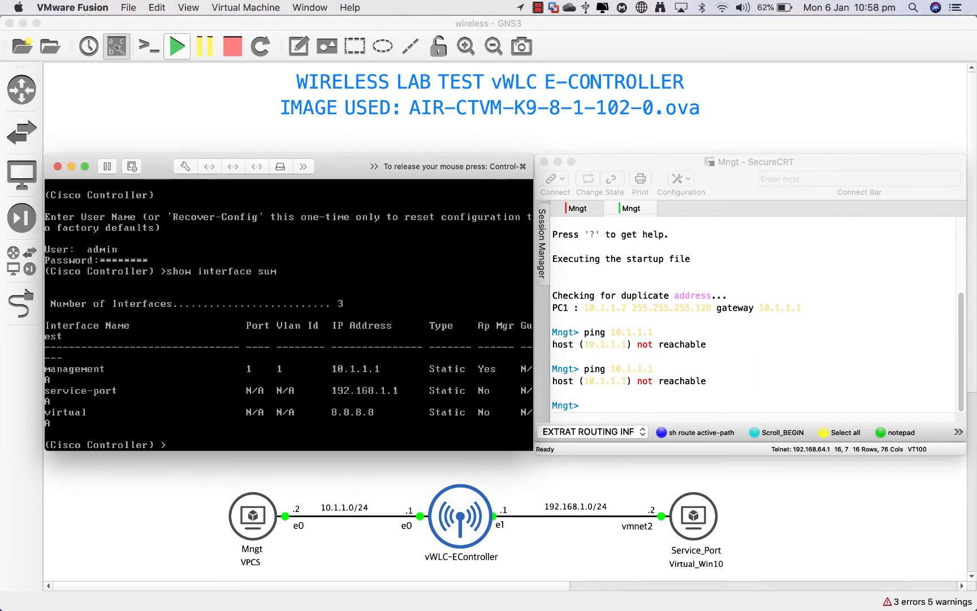
key("ctrl+super")
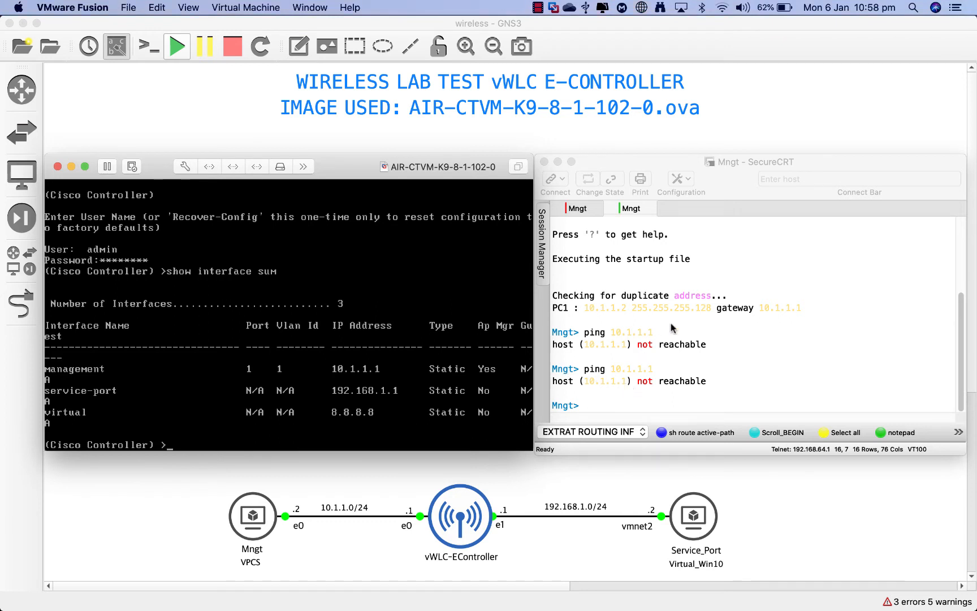
Step: Highlight the Mngt PC's 255.255.255.128 subnet mask, then move to the Windows 10 desktop
left_click(712, 310)
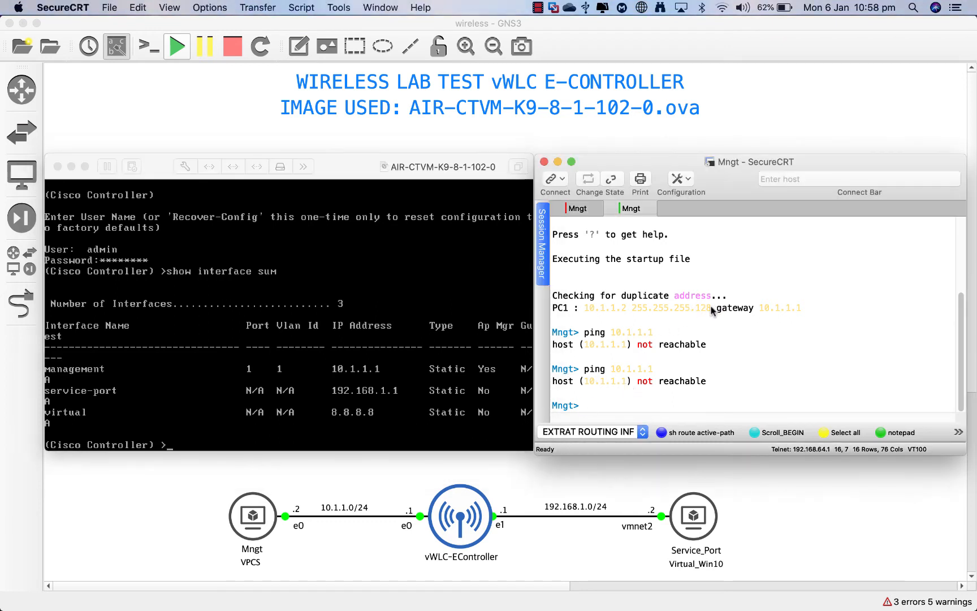
left_click_drag(712, 310, 636, 312)
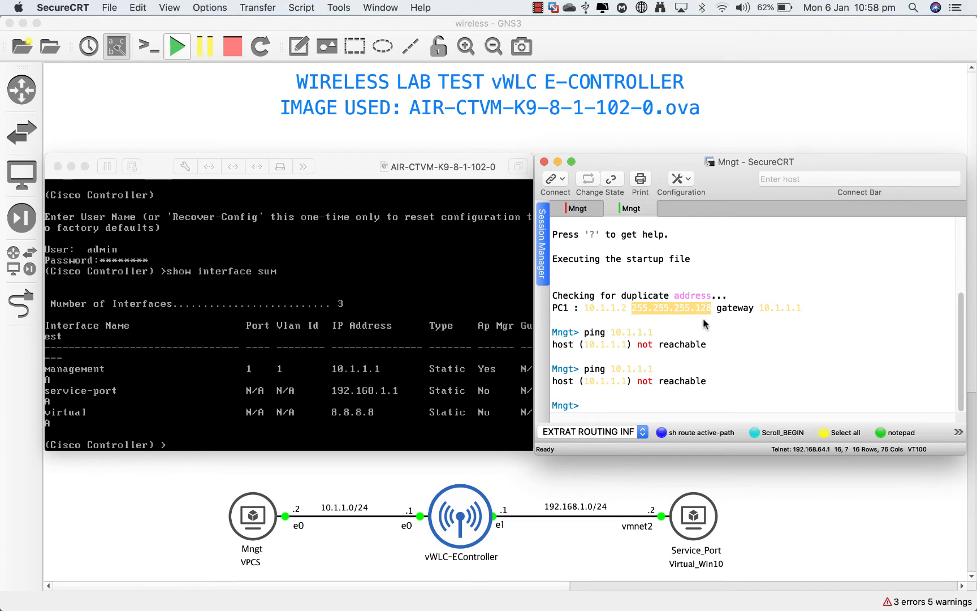
left_click(742, 374)
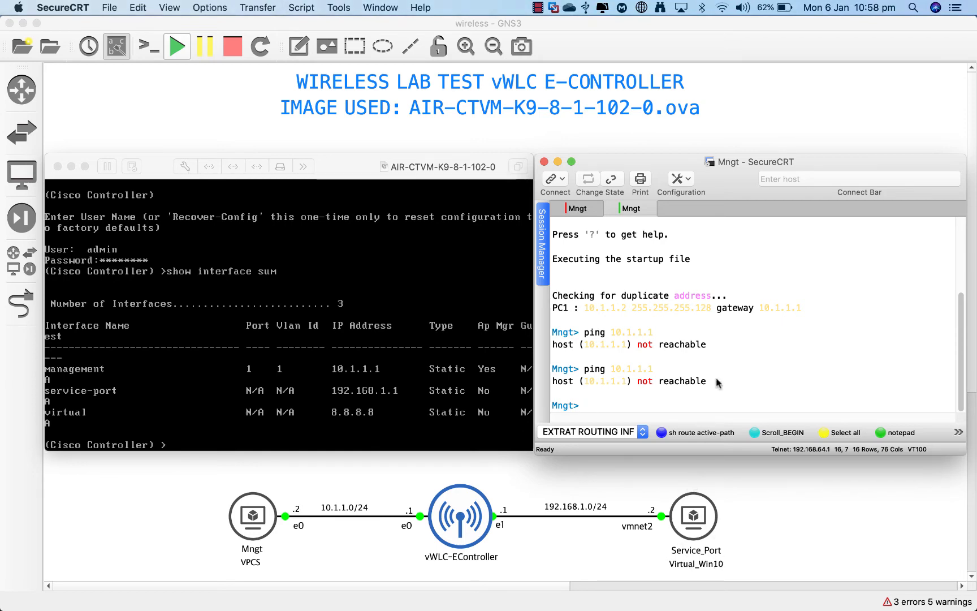
key("ctrl+Right")
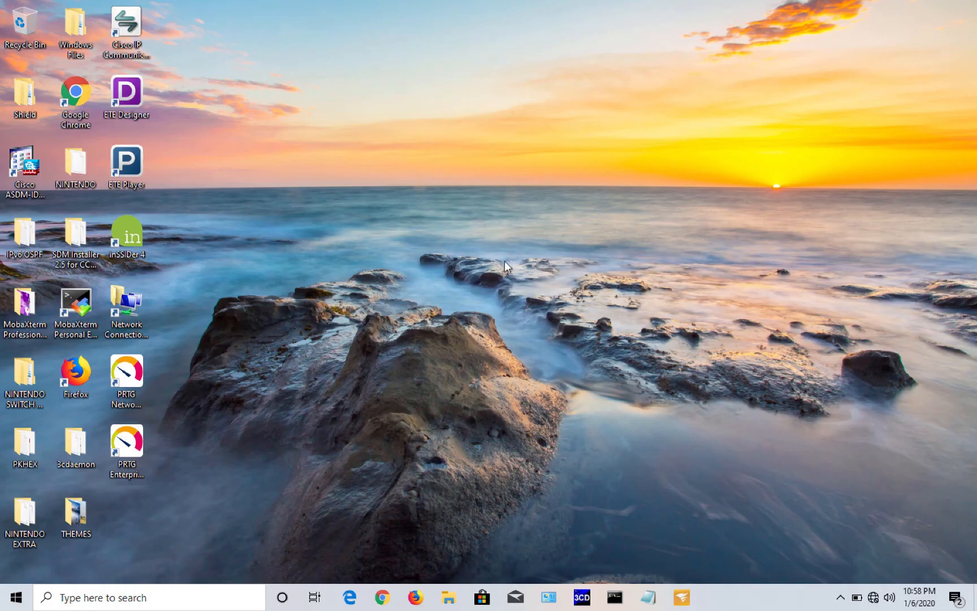
Step: Set the Share With My Mac adapter's IPv4 default gateway to 192.168.1.1
double_click(133, 300)
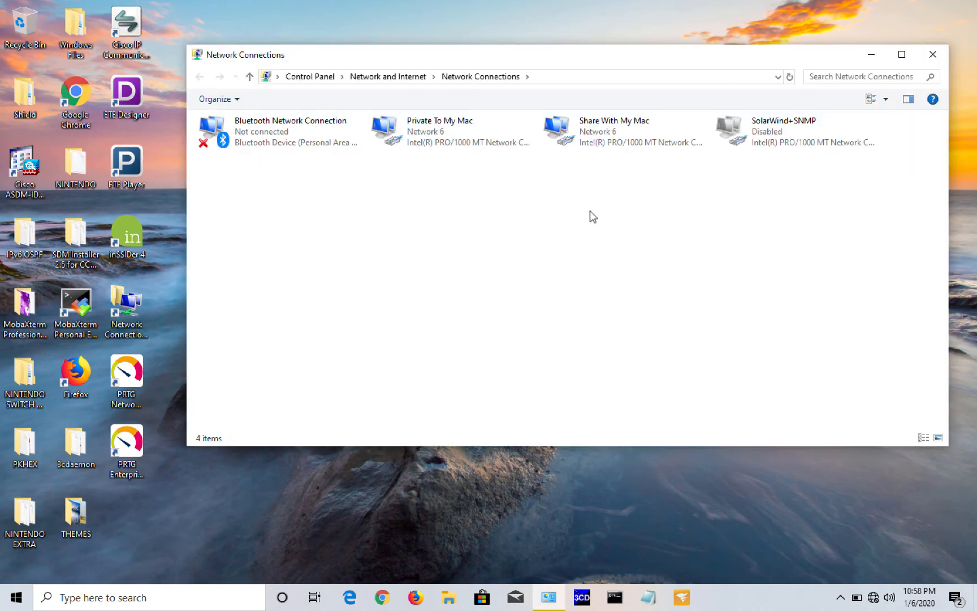
left_click(585, 128)
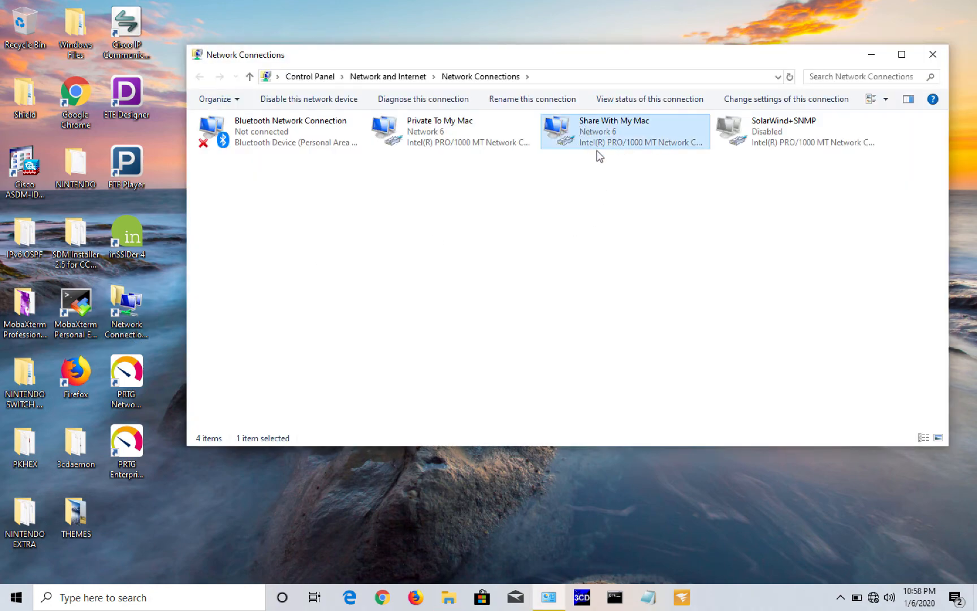
double_click(570, 131)
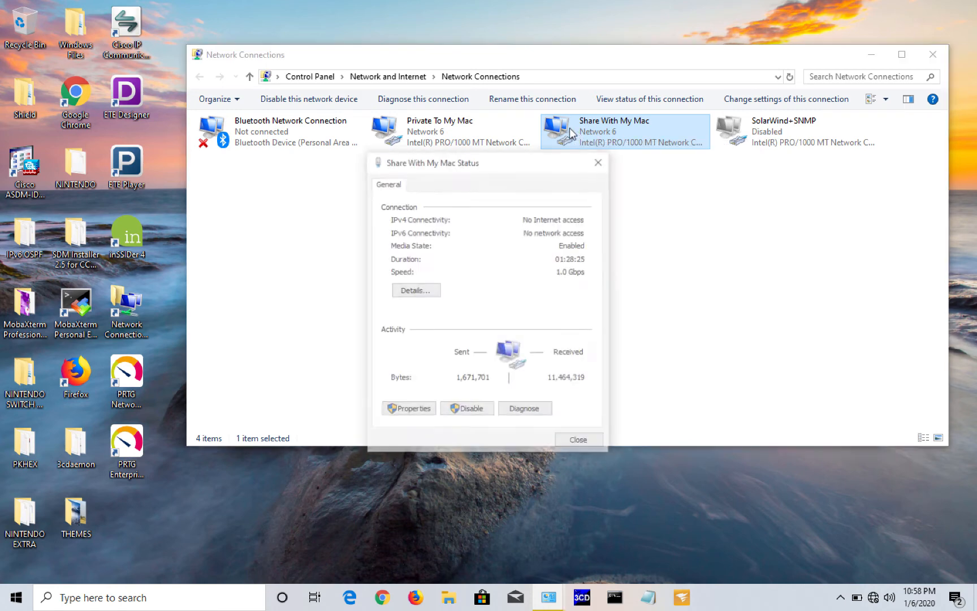
left_click(406, 411)
left_click(475, 329)
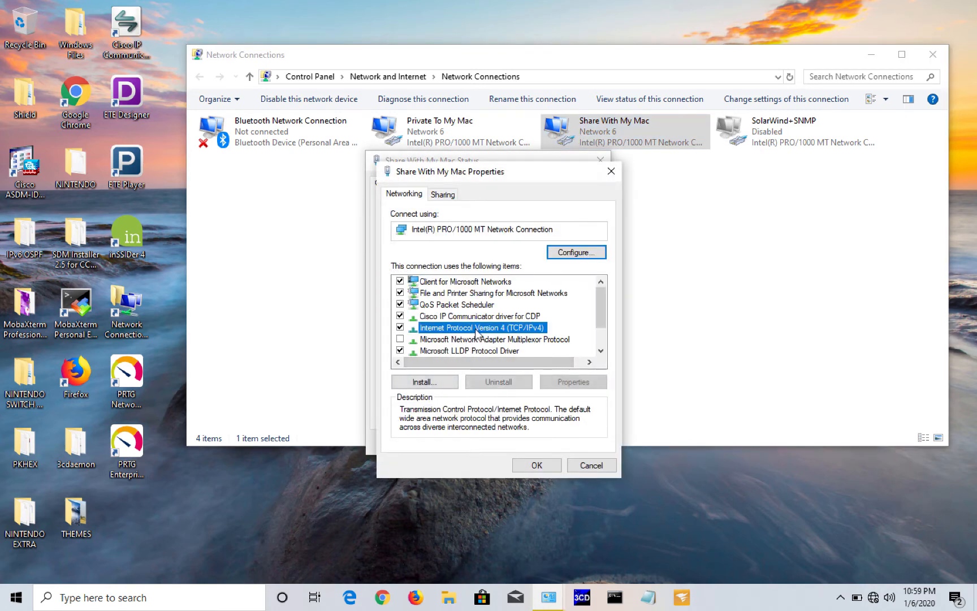
double_click(475, 329)
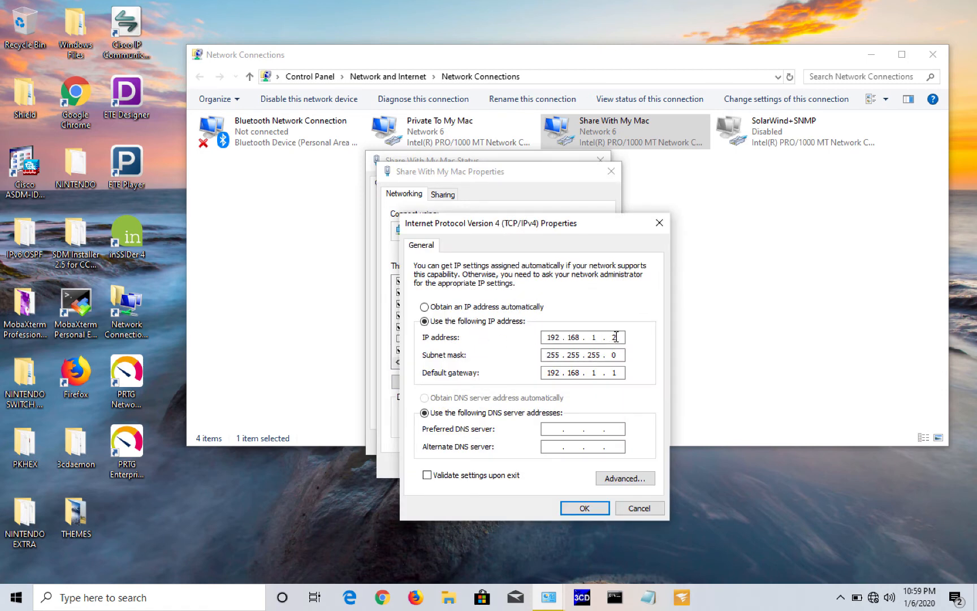
double_click(615, 372)
left_click(583, 509)
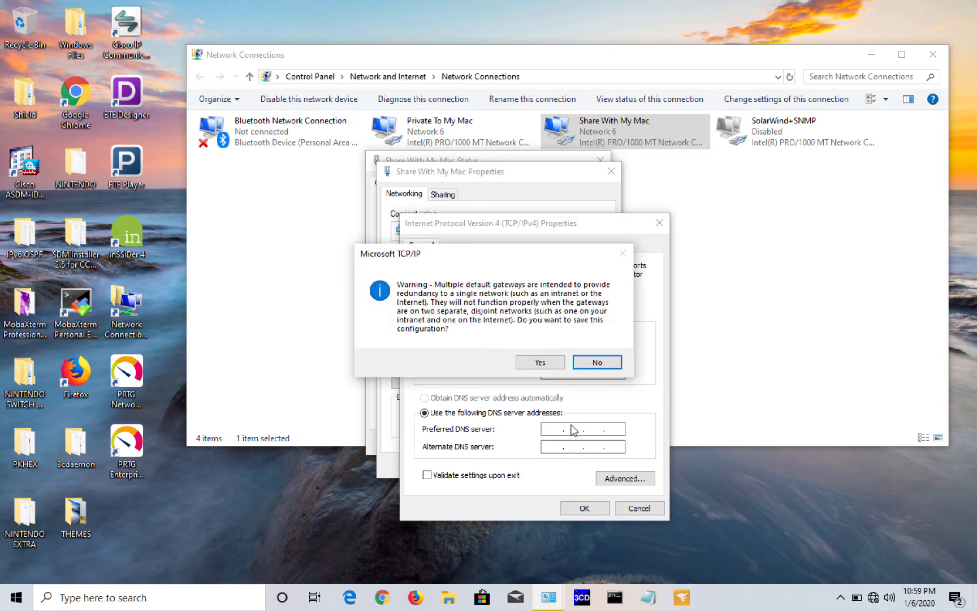
left_click(533, 363)
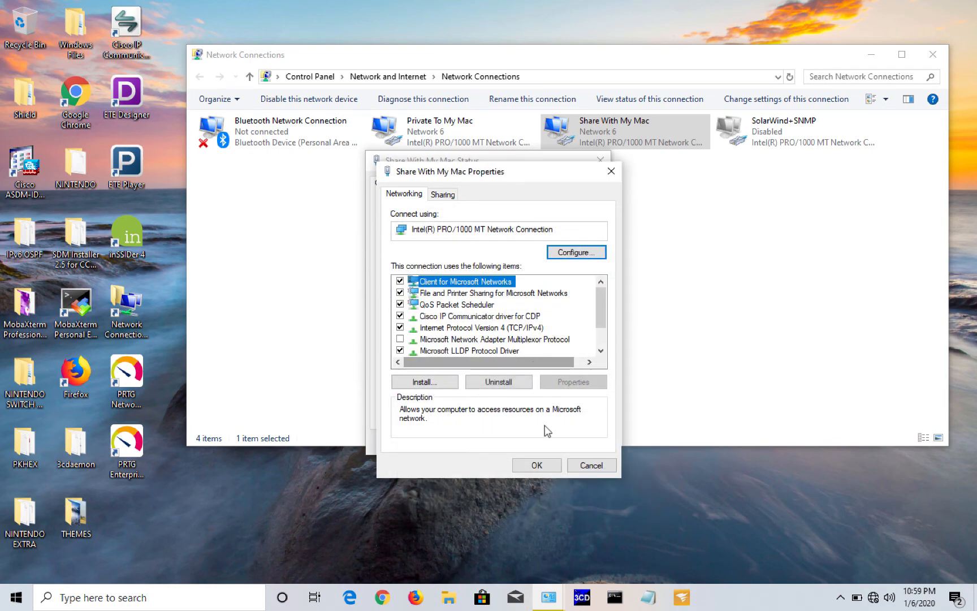
left_click(536, 463)
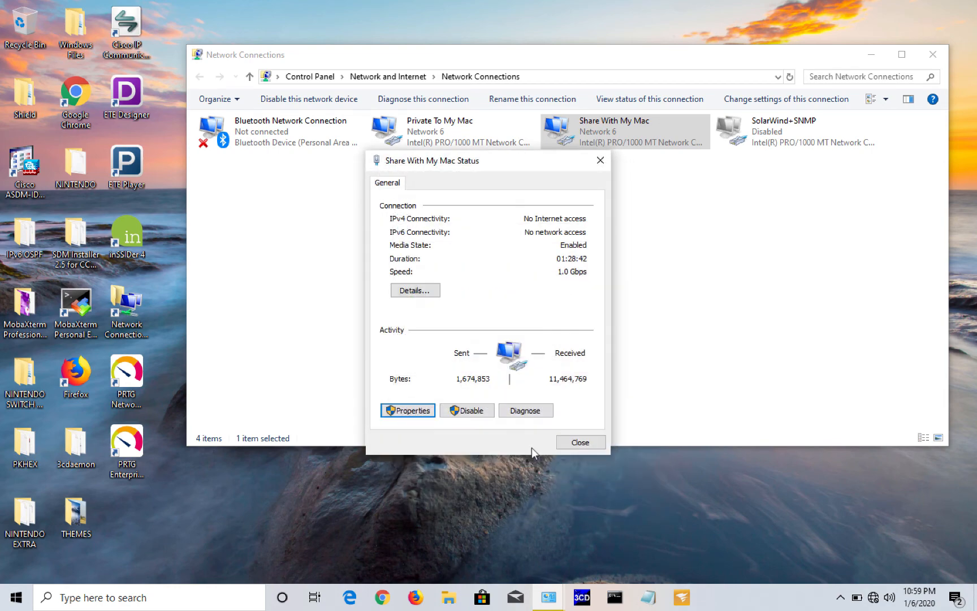
Step: Confirm the adapter's 192.168.1.2 address in Details and close all network windows
left_click(420, 290)
left_click(475, 281)
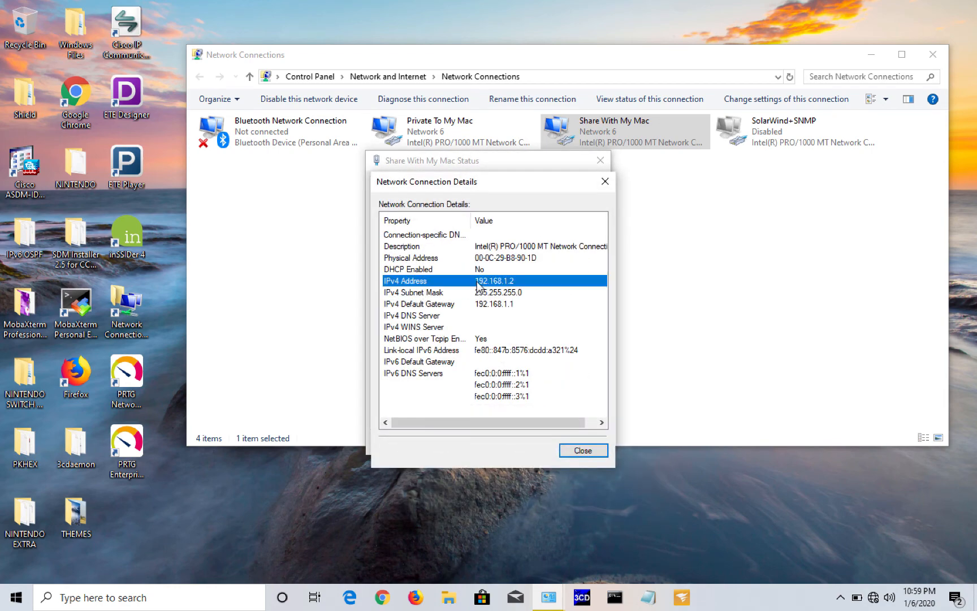
left_click(584, 450)
left_click(582, 444)
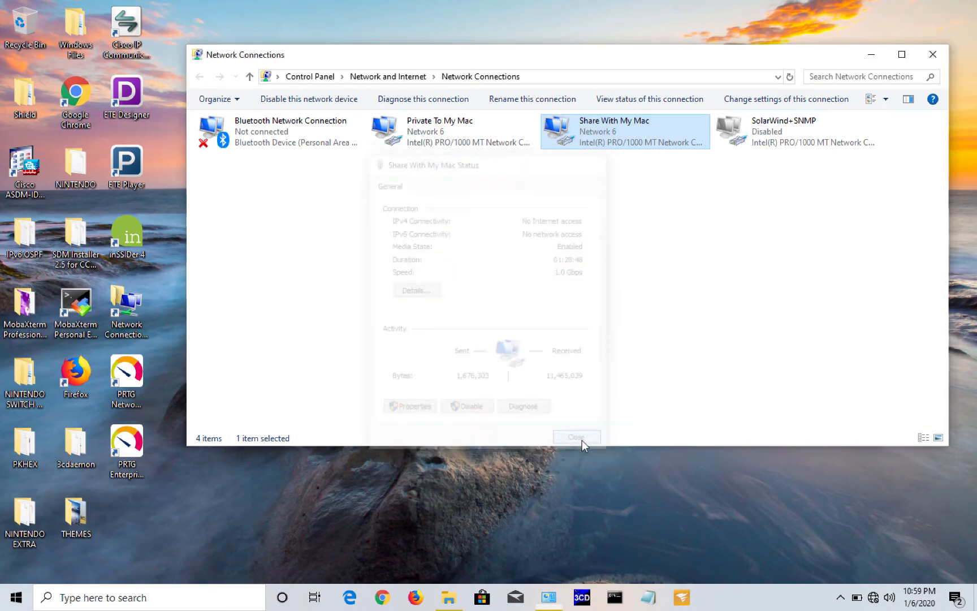
left_click(933, 56)
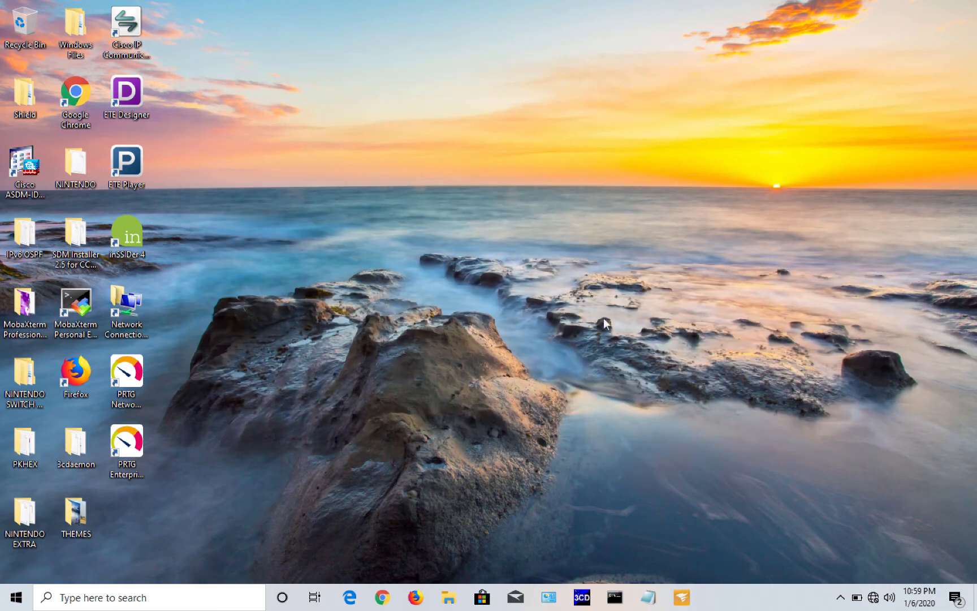
Step: Ping the controller service port 192.168.1.1 from Command Prompt and move the window aside
left_click(615, 597)
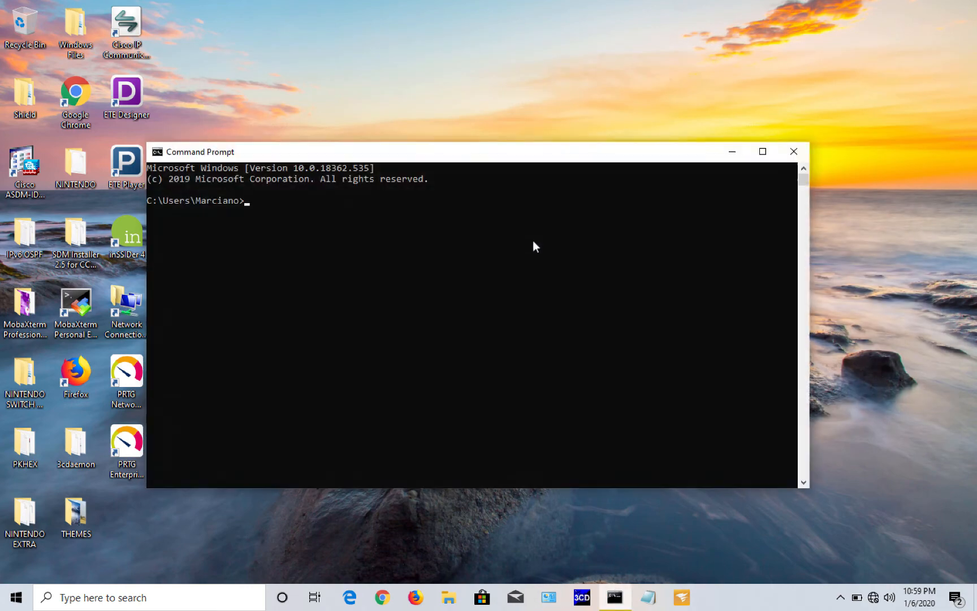
left_click(514, 269)
type("ping 192.168.1.1")
key("Return")
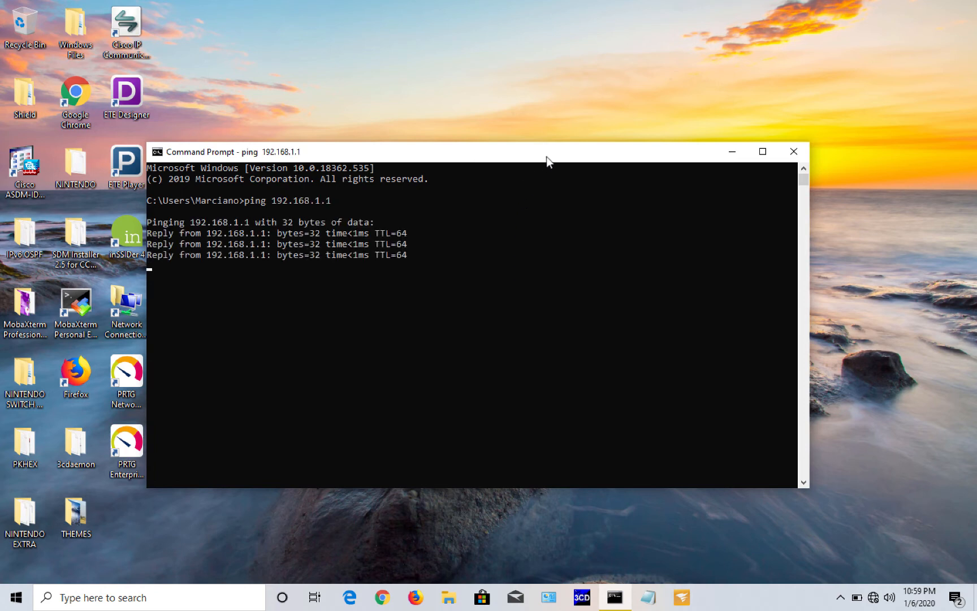
left_click_drag(547, 157, 642, 141)
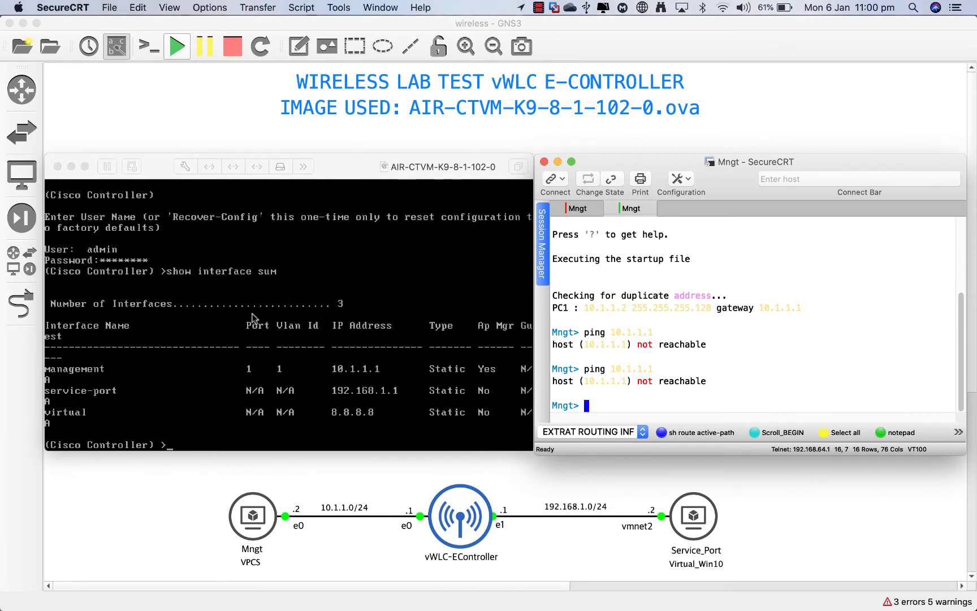
Step: Activate the vWLC console to review its interface list, then release the mouse
left_click(262, 357)
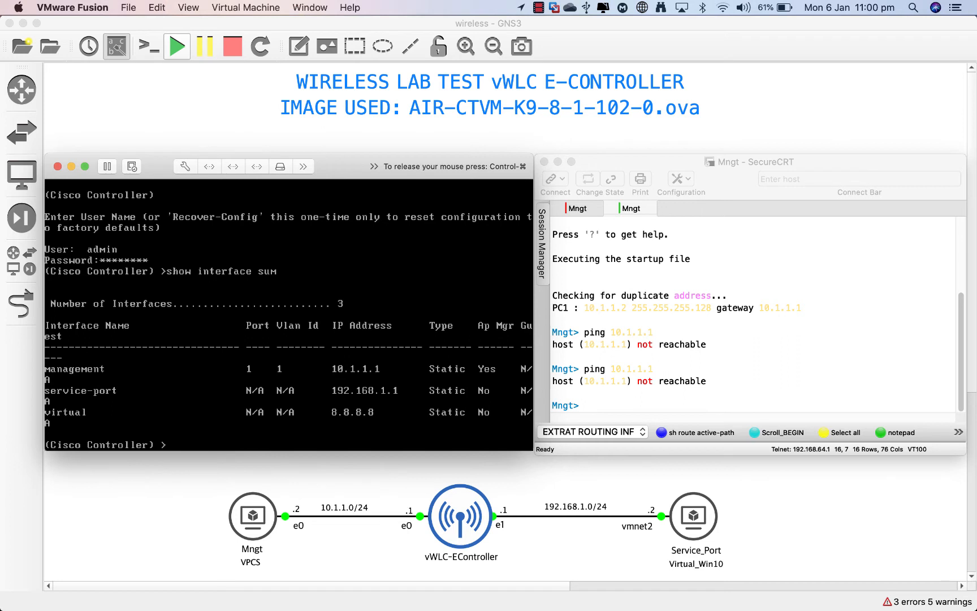
key("ctrl+super")
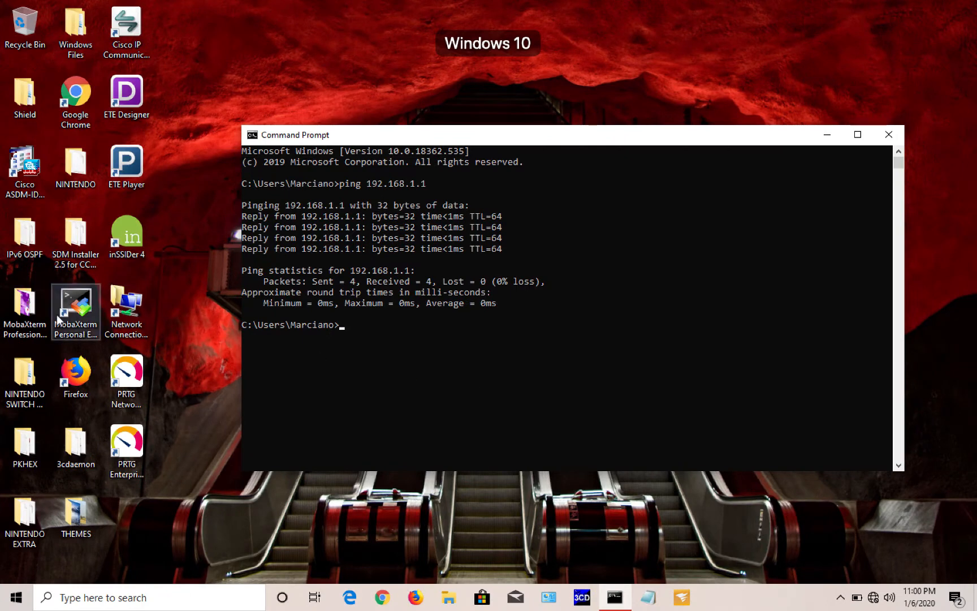
Step: Launch MobaXterm full-screen, delete the saved 192.168.1.1 session, and start a new session
left_click(76, 292)
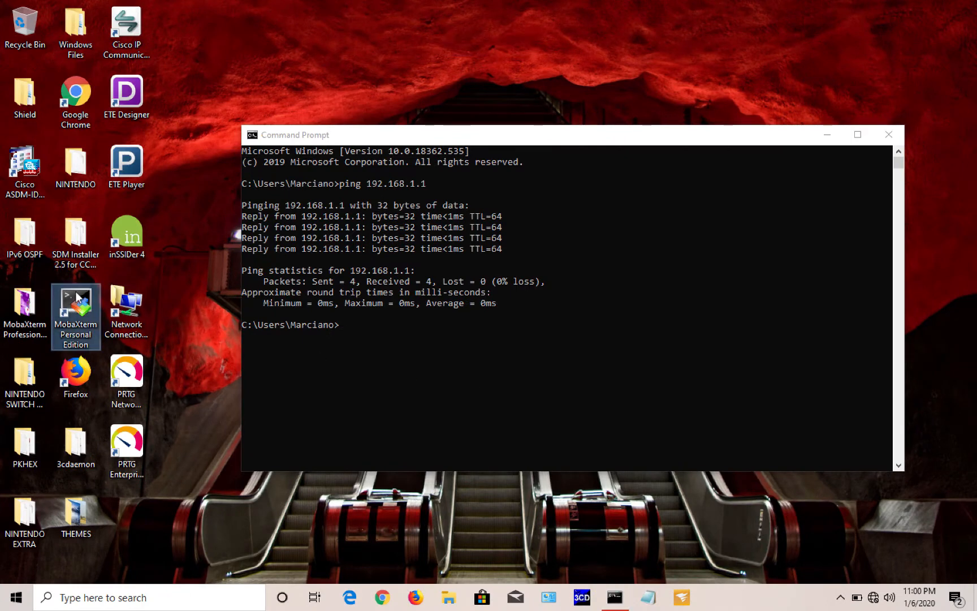
left_click(827, 135)
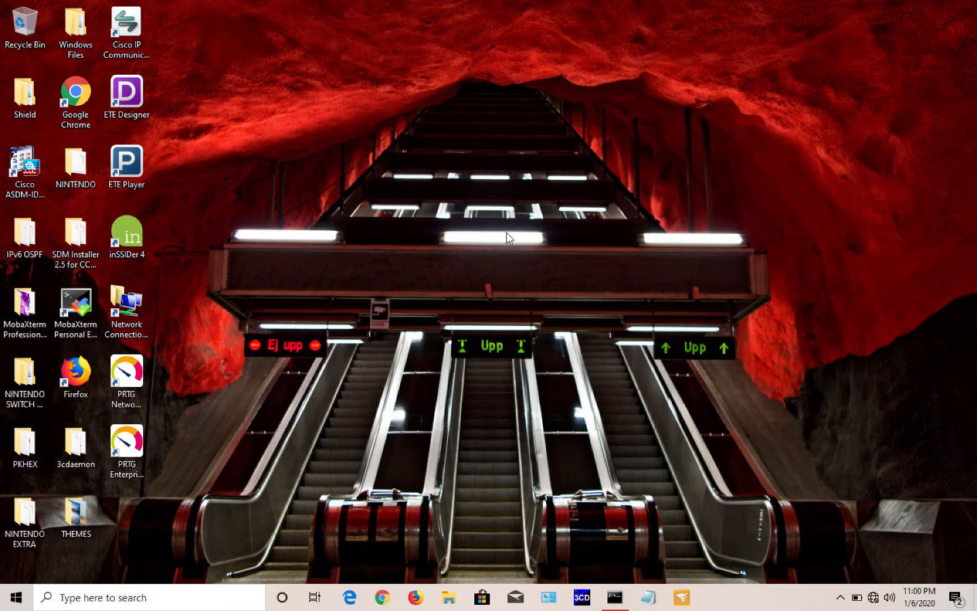
double_click(82, 303)
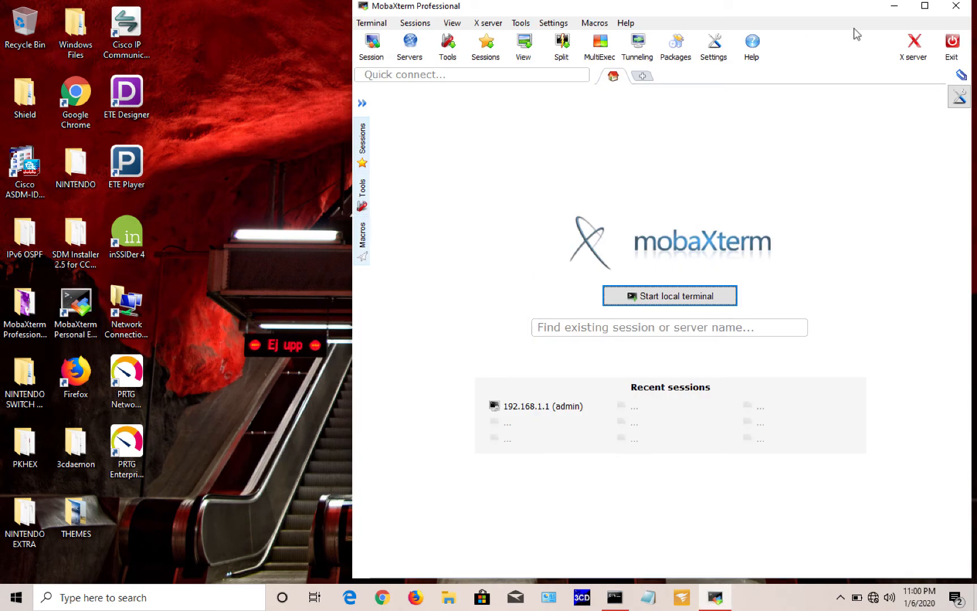
left_click(925, 7)
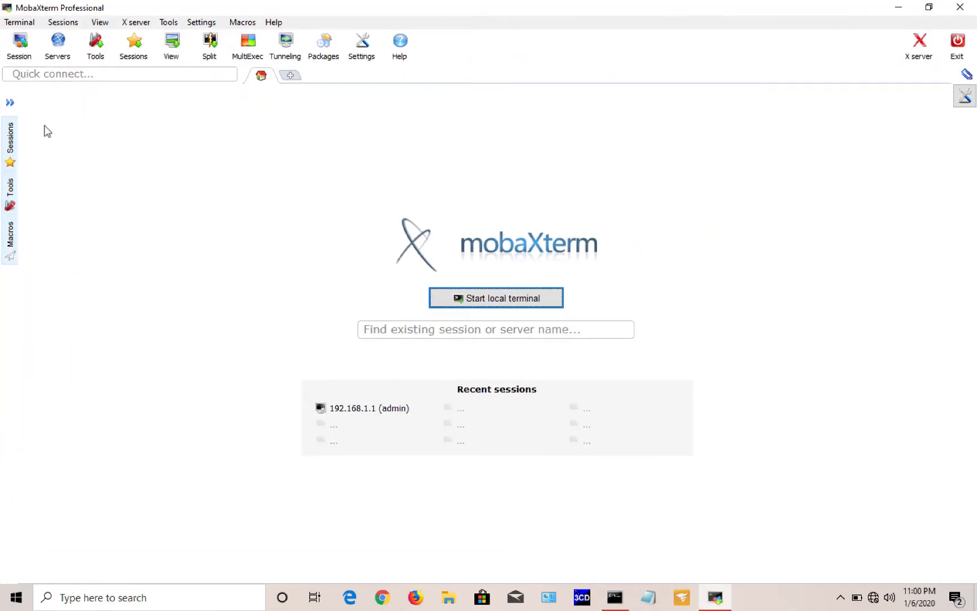
left_click(10, 103)
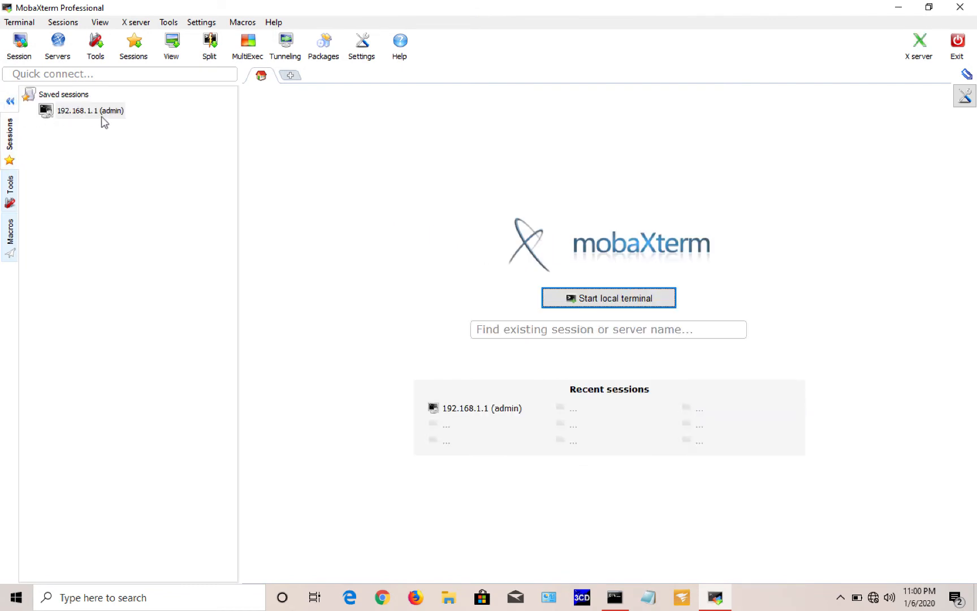
right_click(73, 112)
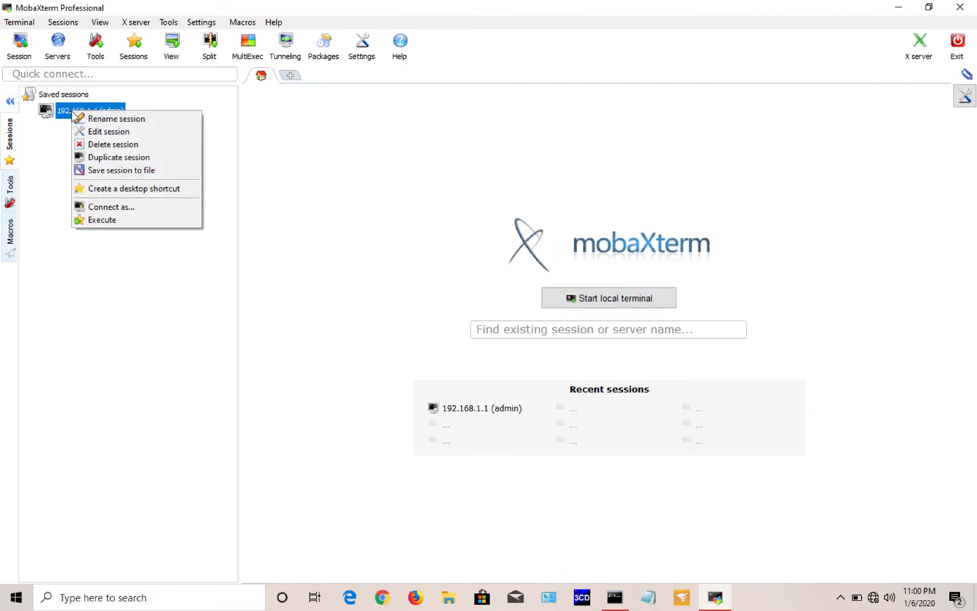
left_click(123, 144)
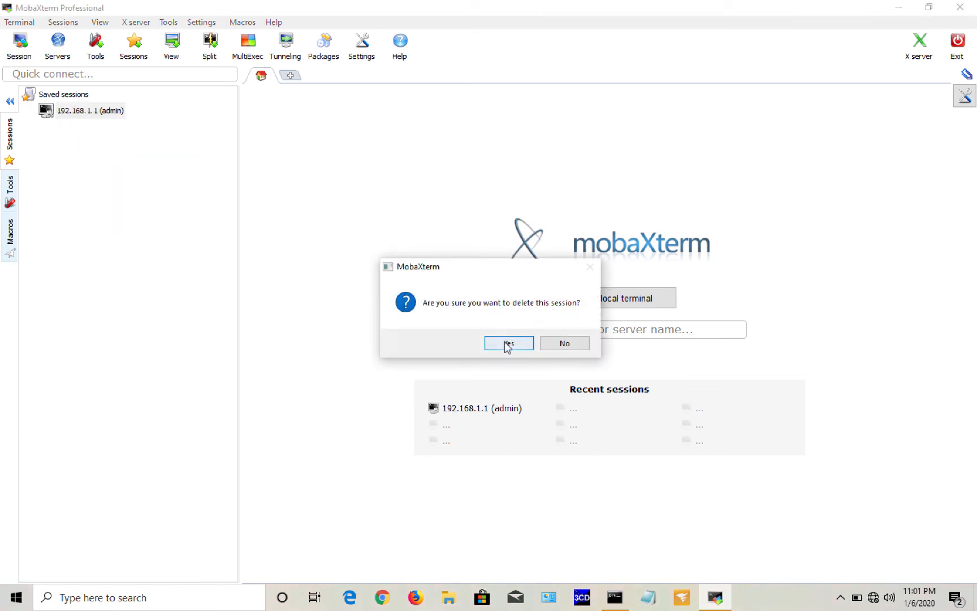
left_click(506, 343)
left_click(21, 56)
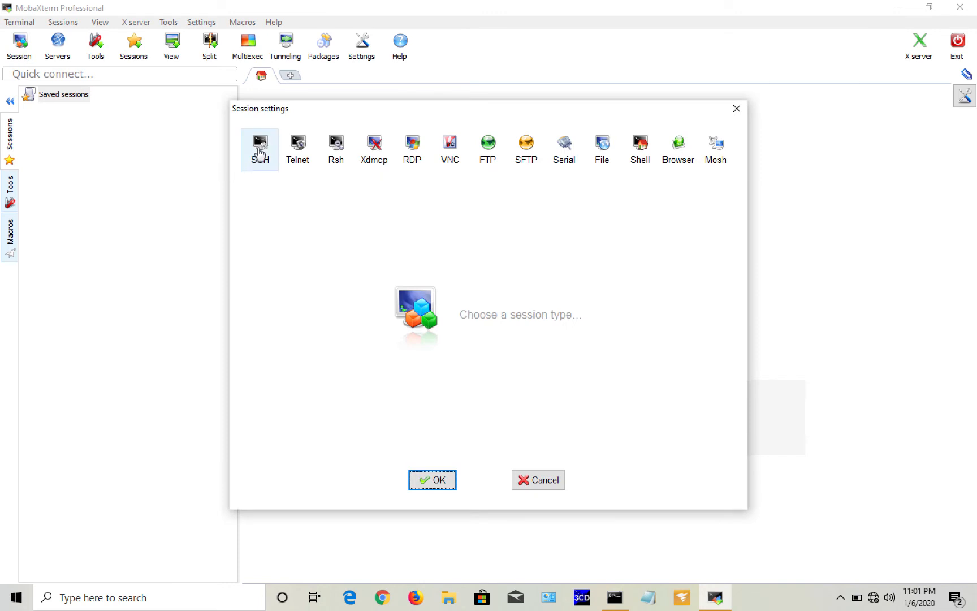
Step: Create an SSH session to 192.168.1.1 with a login username and accept the host key
left_click(260, 151)
left_click(362, 227)
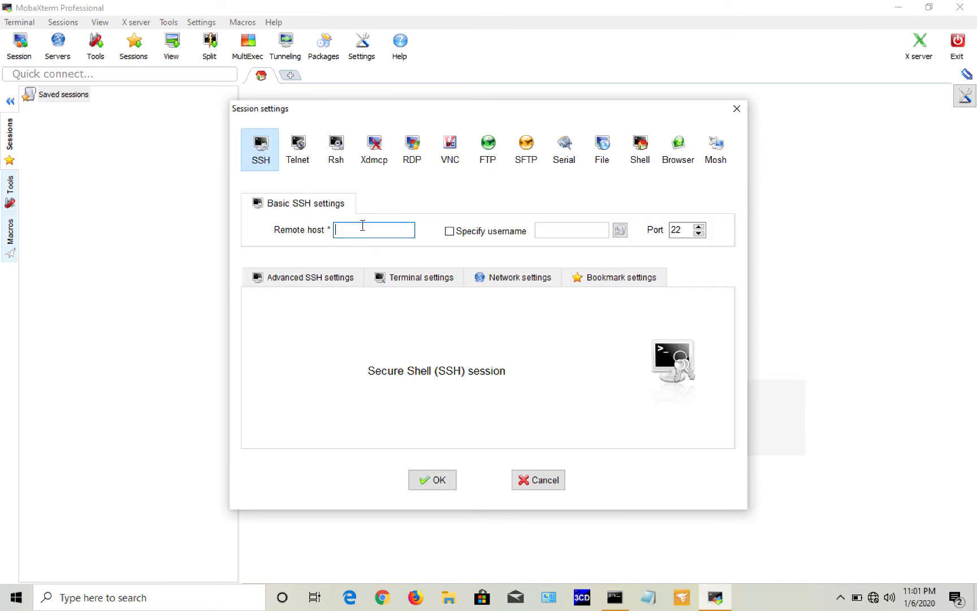
type("192.168.1.1")
left_click(450, 231)
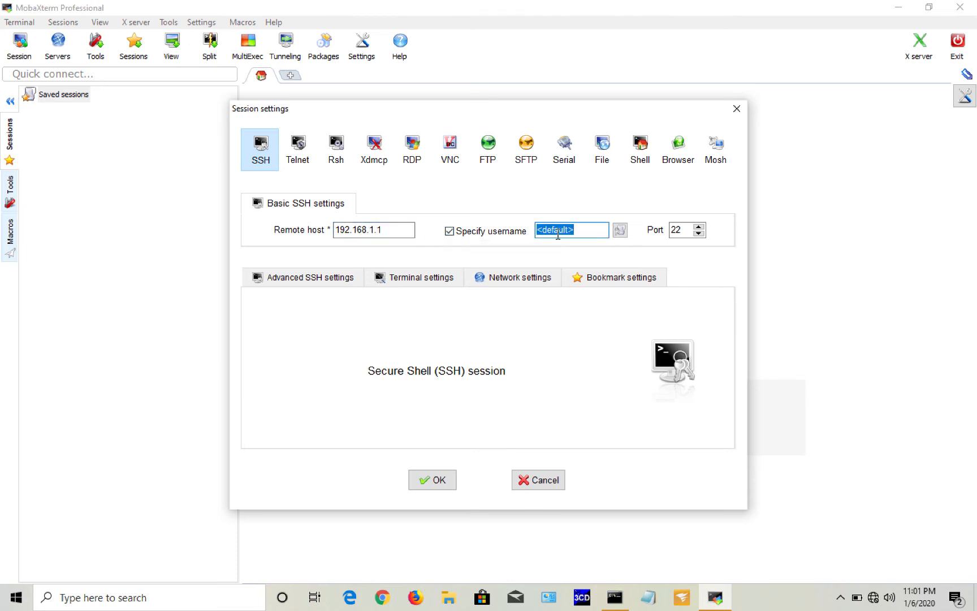
type("admin")
left_click(430, 486)
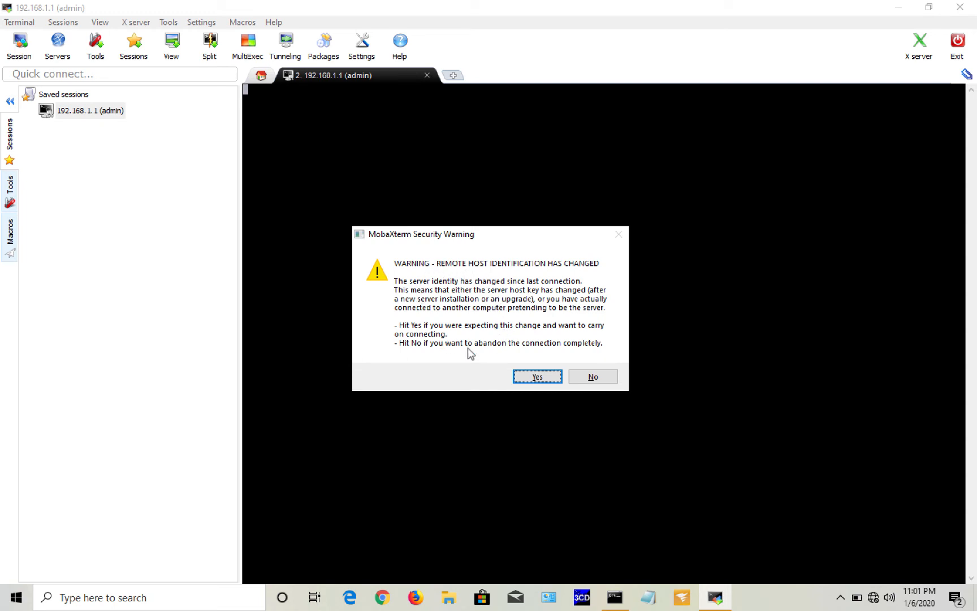
left_click(529, 376)
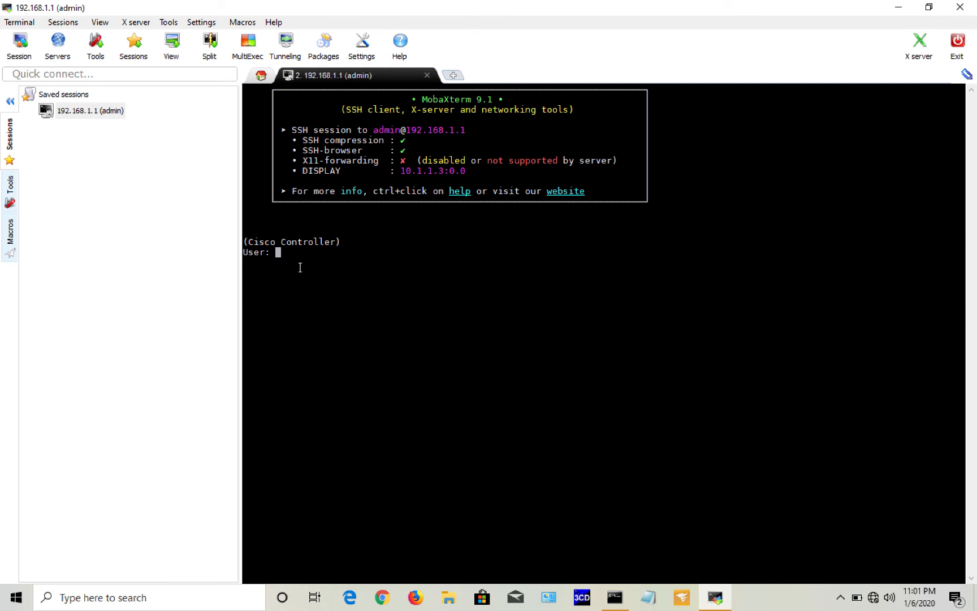
Step: Log in to the controller and run show interface summary
type("admin")
key("Return")
type("********")
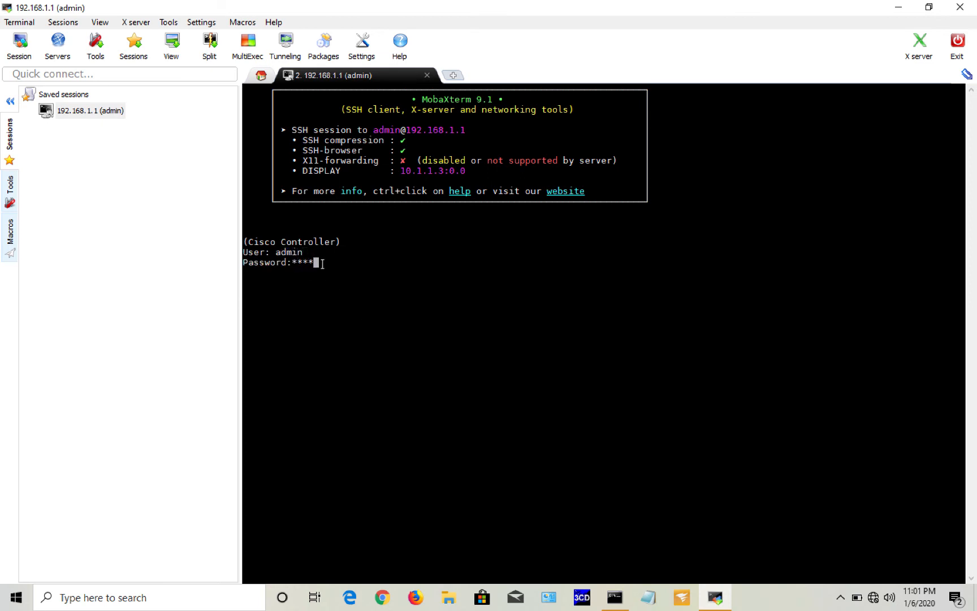
key("Return")
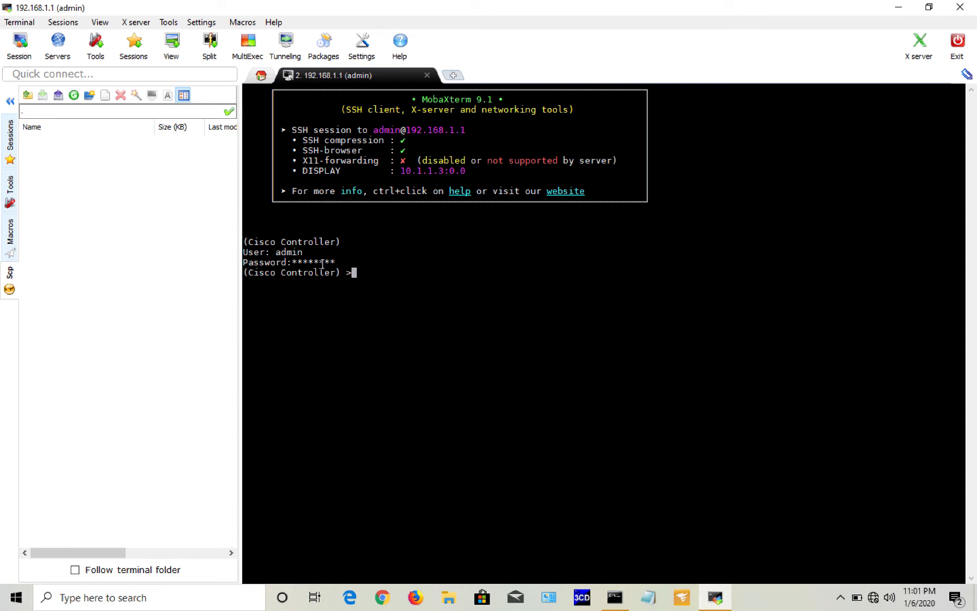
type("show in?")
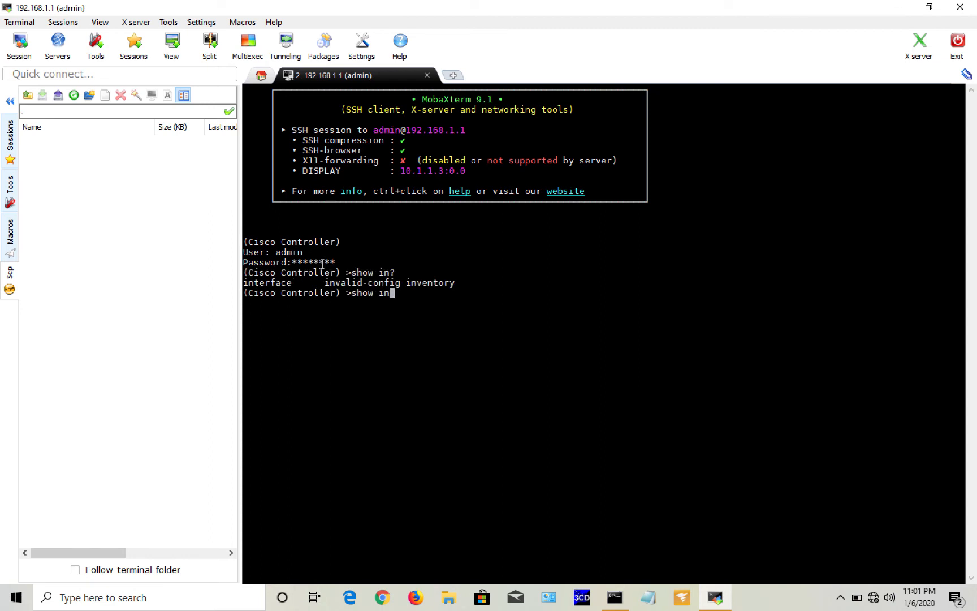
key("BackSpace")
type("nt")
key("Tab")
type("summary")
key("Return")
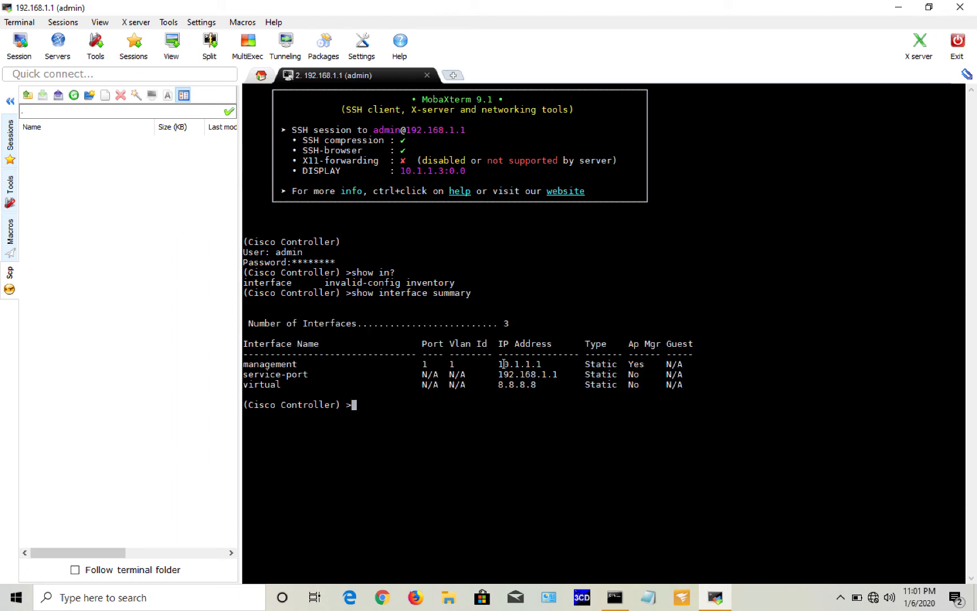
Step: Highlight the management and service-port interface rows in the output, then move to Chrome
left_click_drag(684, 364, 241, 360)
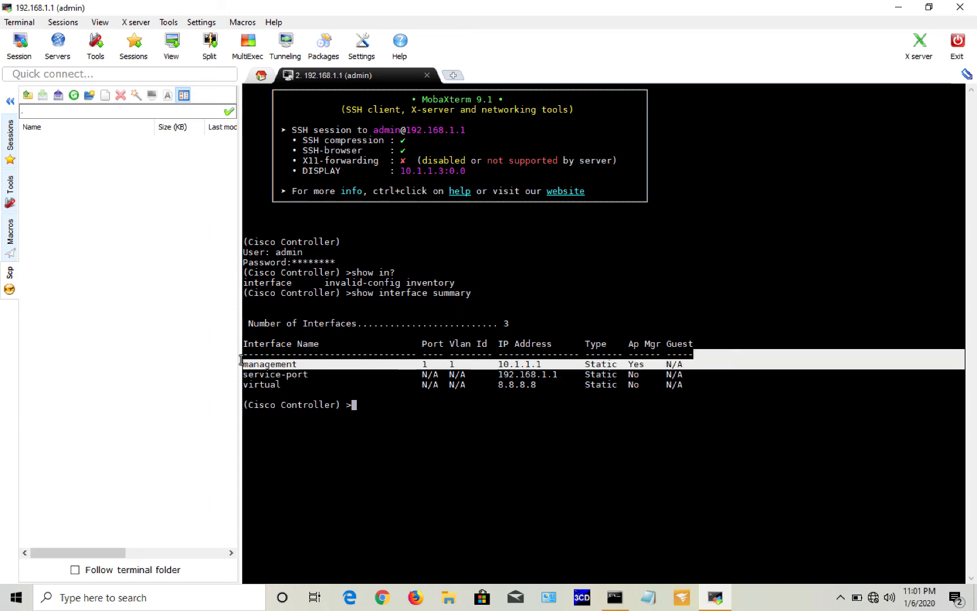
left_click(704, 383)
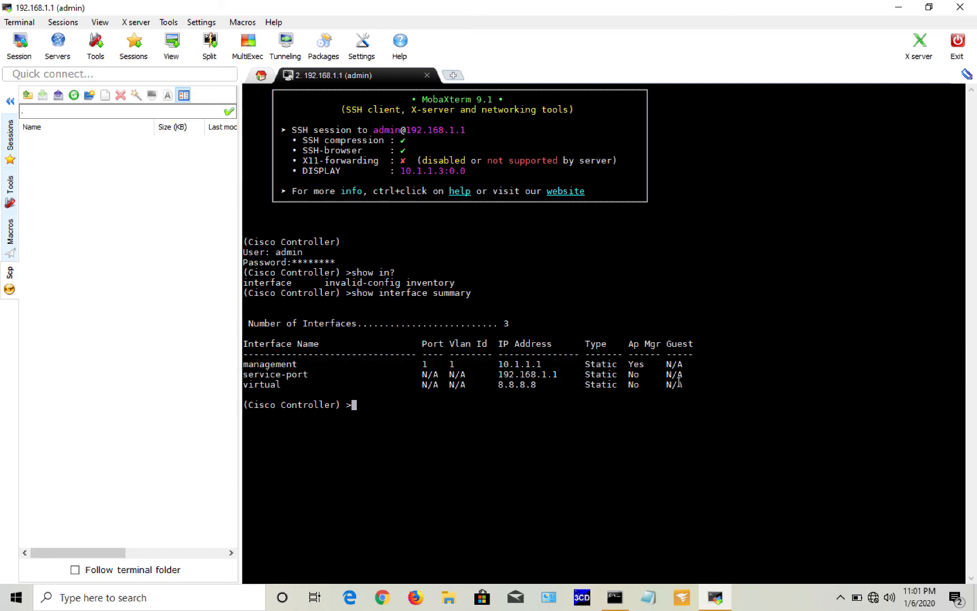
left_click_drag(684, 375, 254, 374)
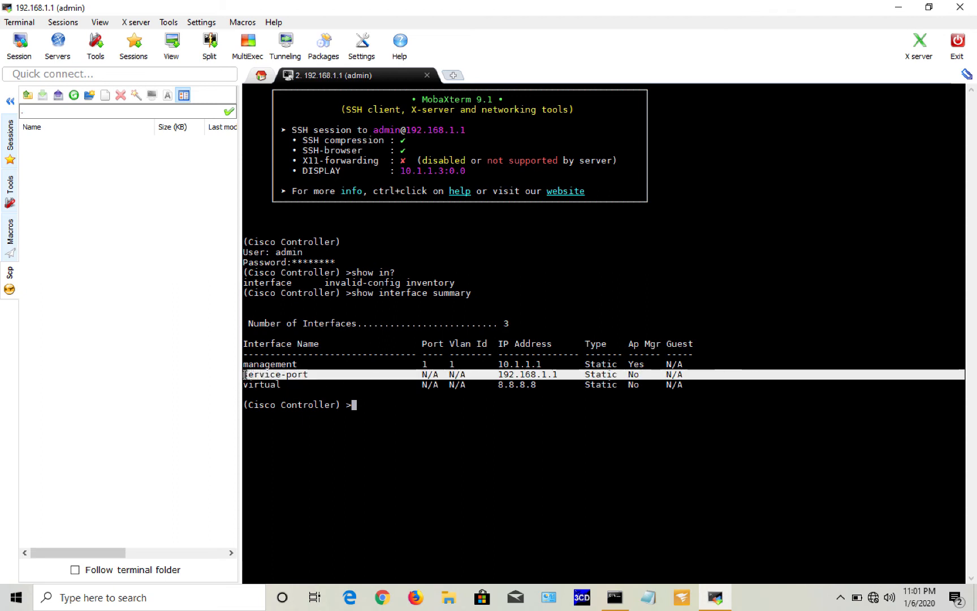
left_click(421, 397)
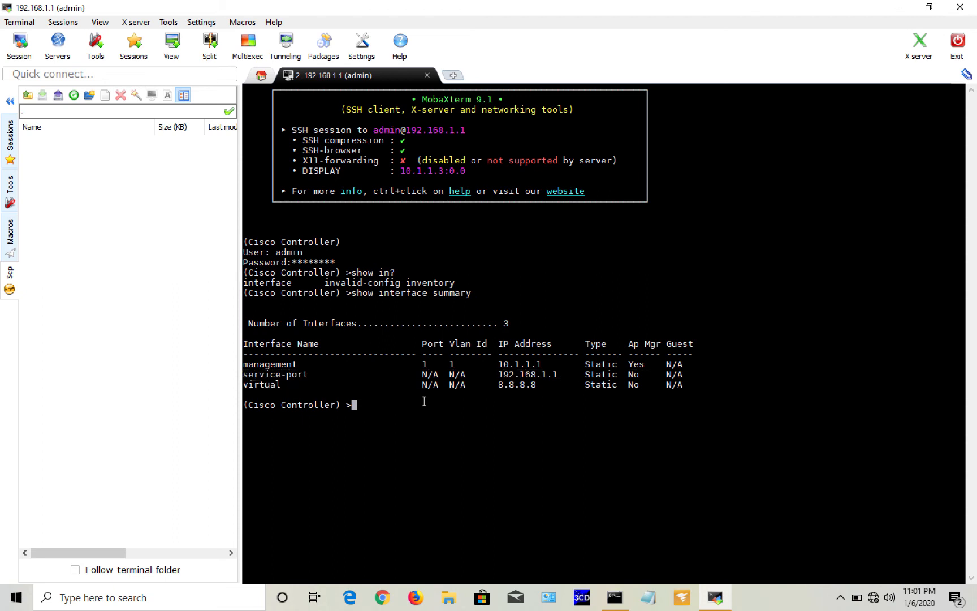
left_click(382, 598)
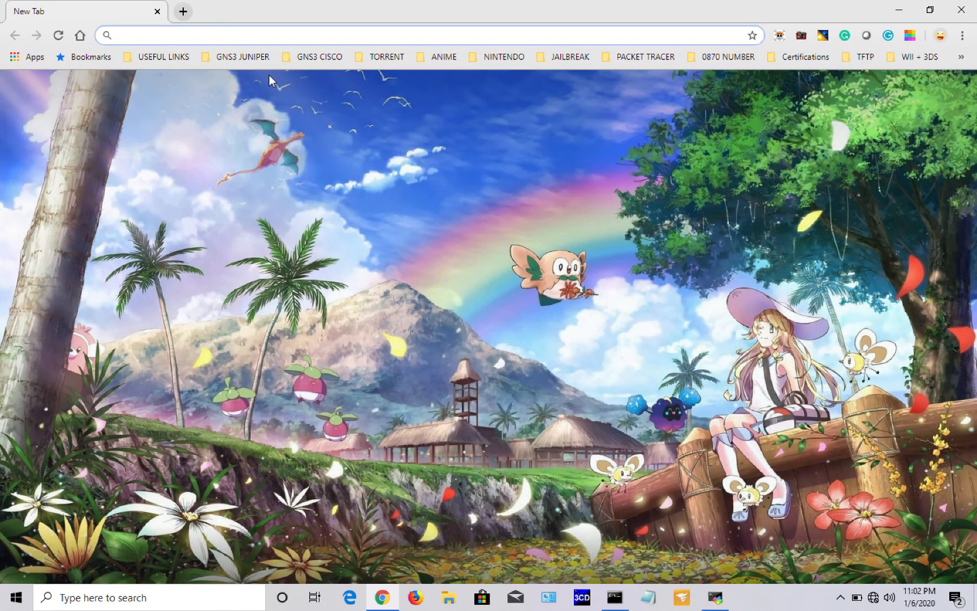
type("https://")
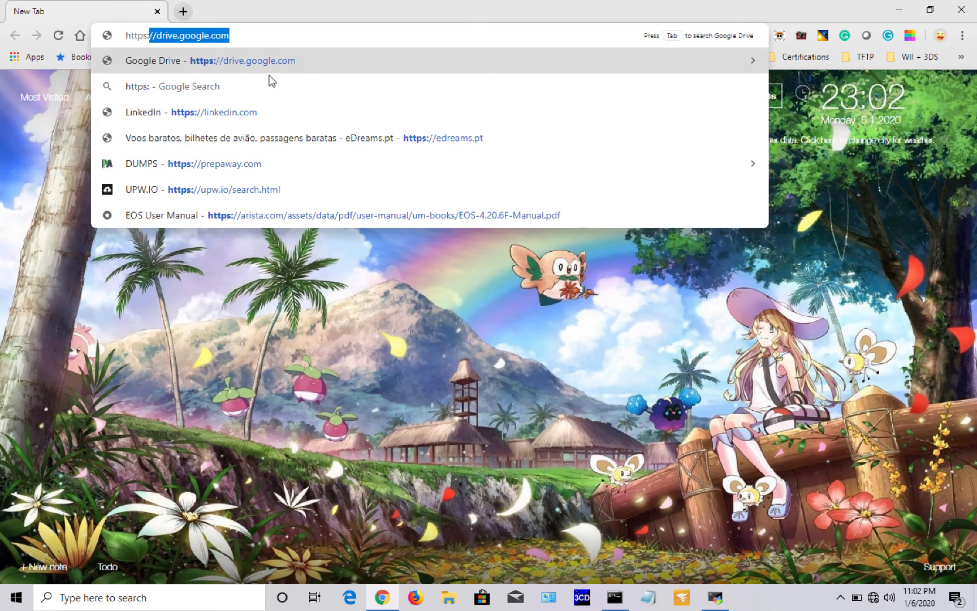
type("192")
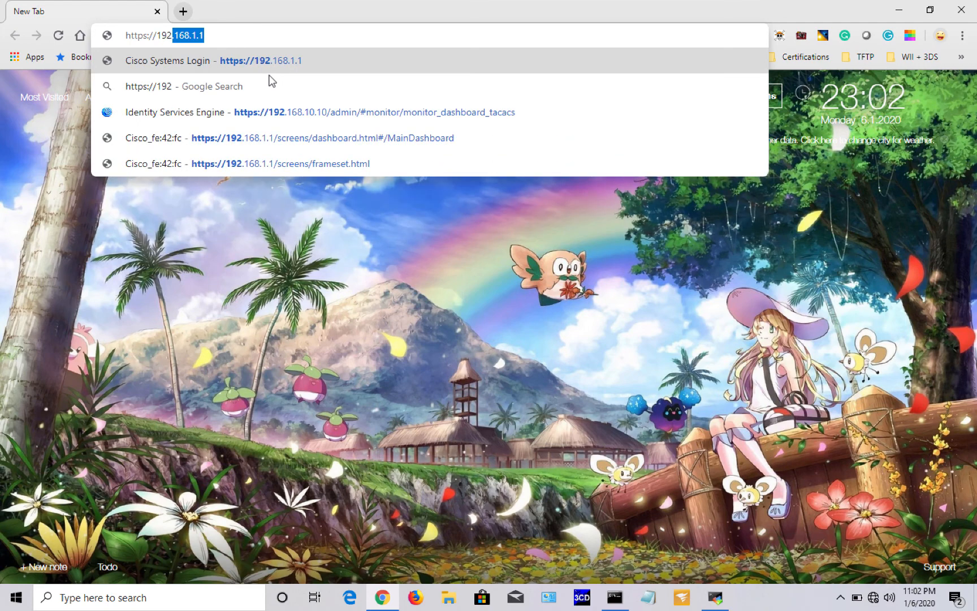
type(".1")
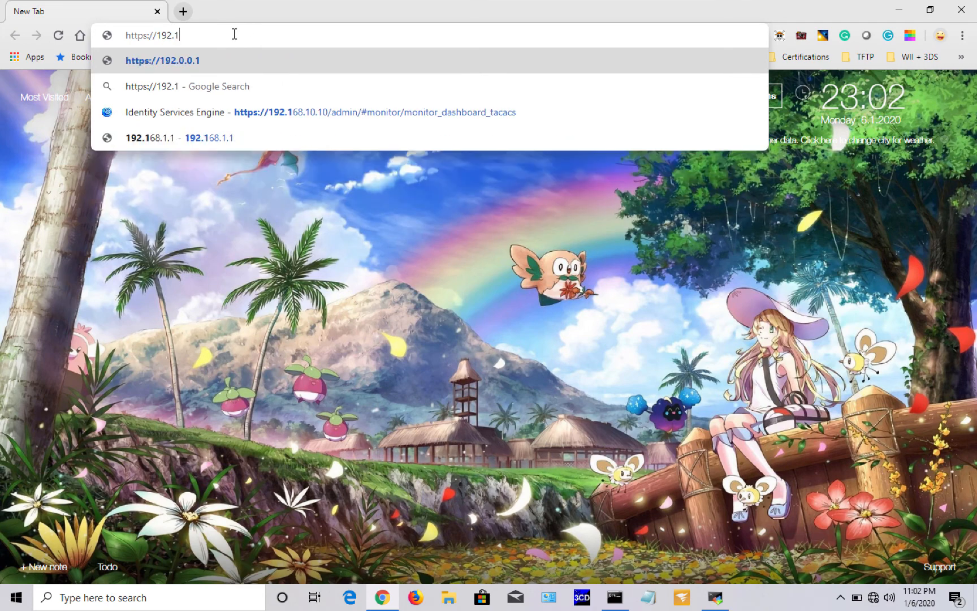
type("68.1.1")
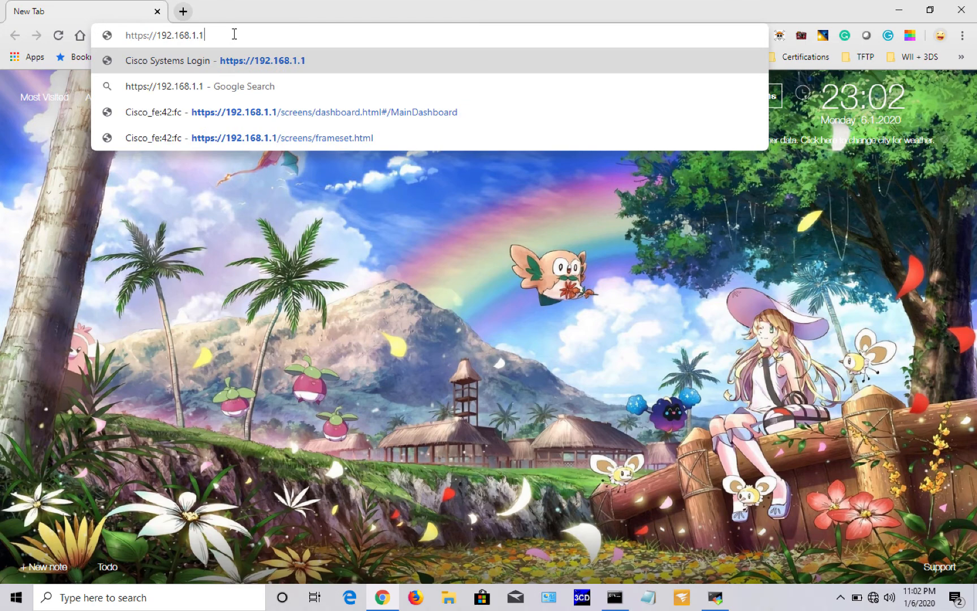
key("Return")
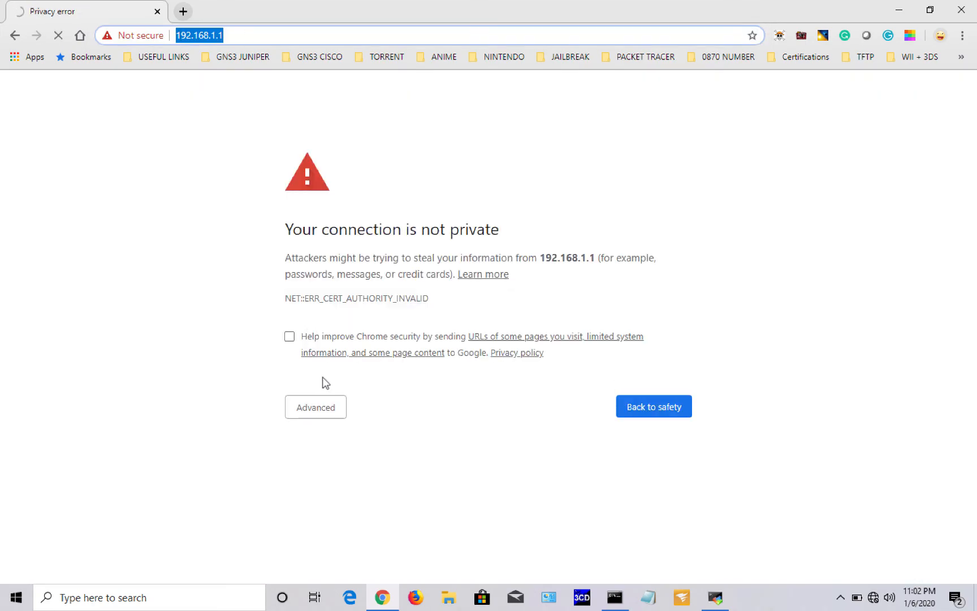
left_click(308, 410)
left_click(333, 509)
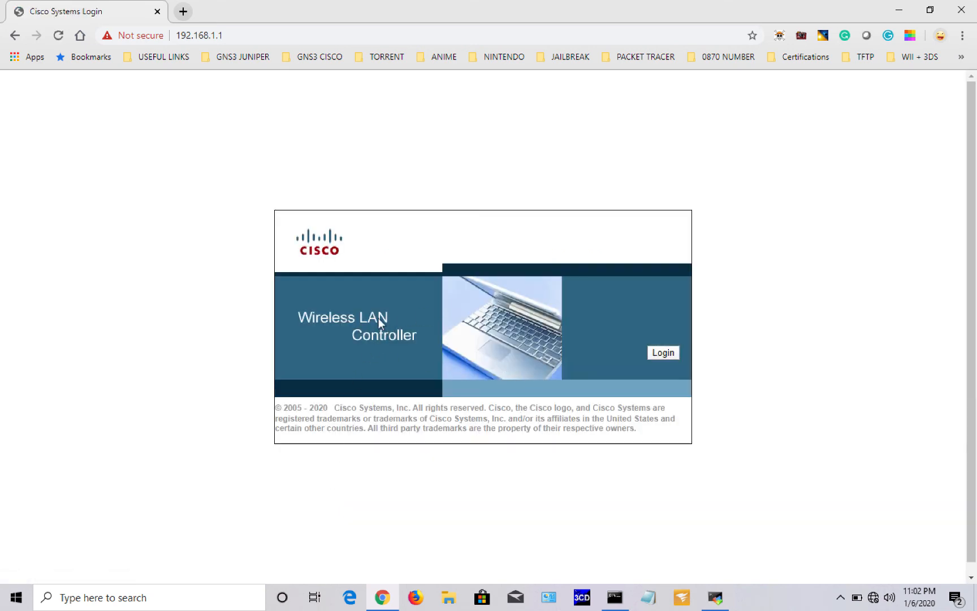
Step: Log in to the controller web GUI with the admin account credentials
left_click(663, 354)
type("a")
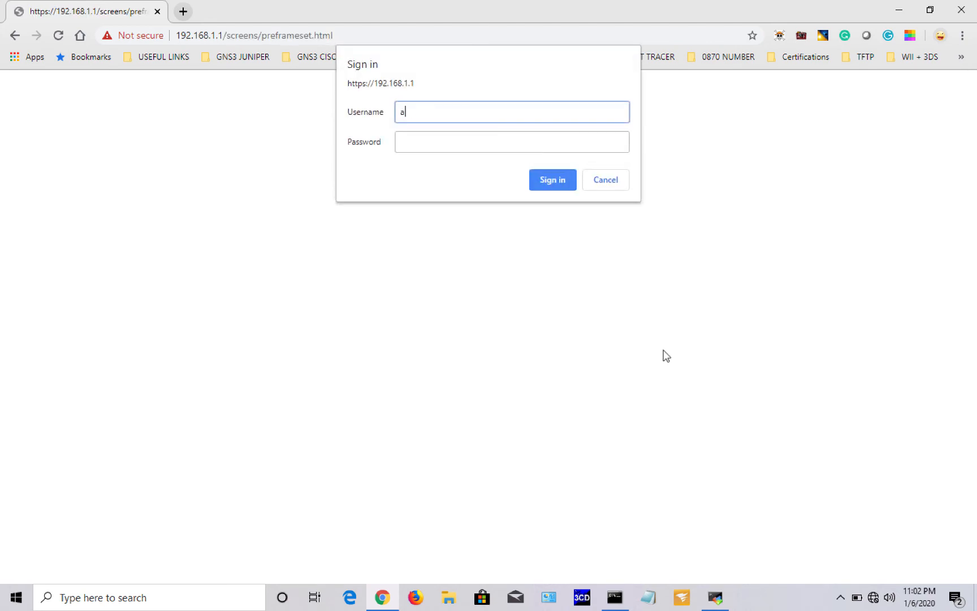
type("dmin")
key("Tab")
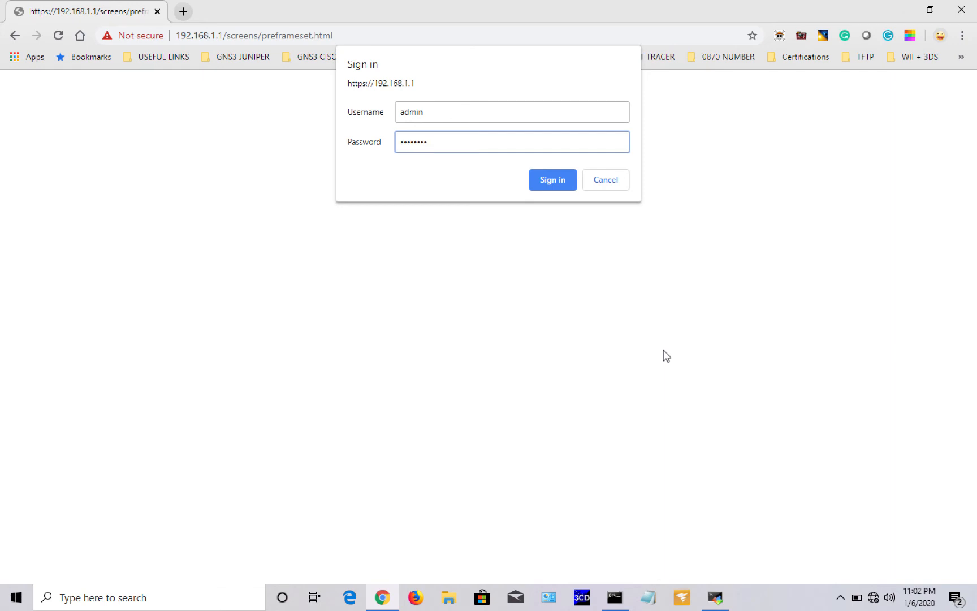
left_click(552, 181)
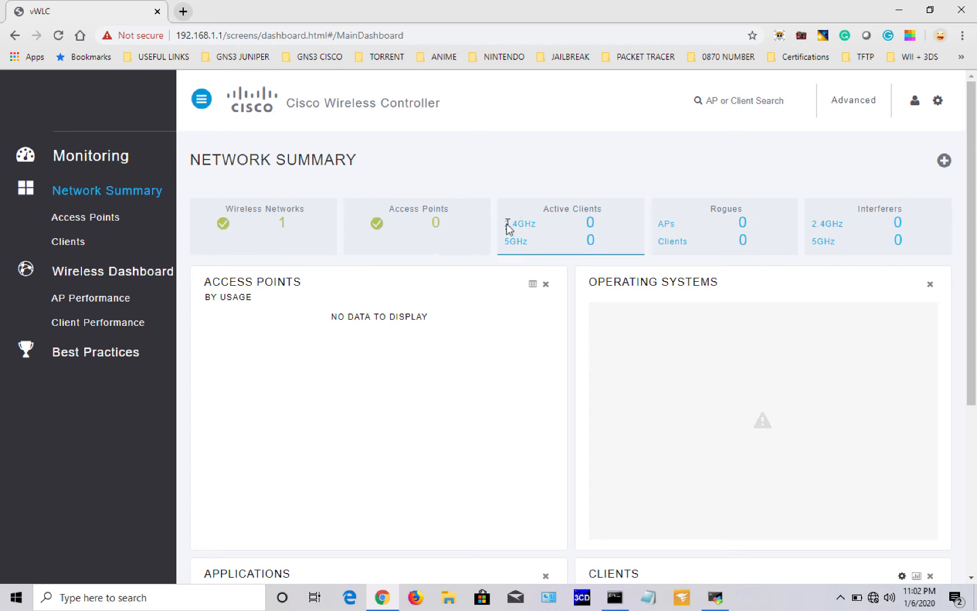
Step: Point out the Active Clients band counts, then switch to the advanced monitoring interface
left_click_drag(505, 222, 608, 217)
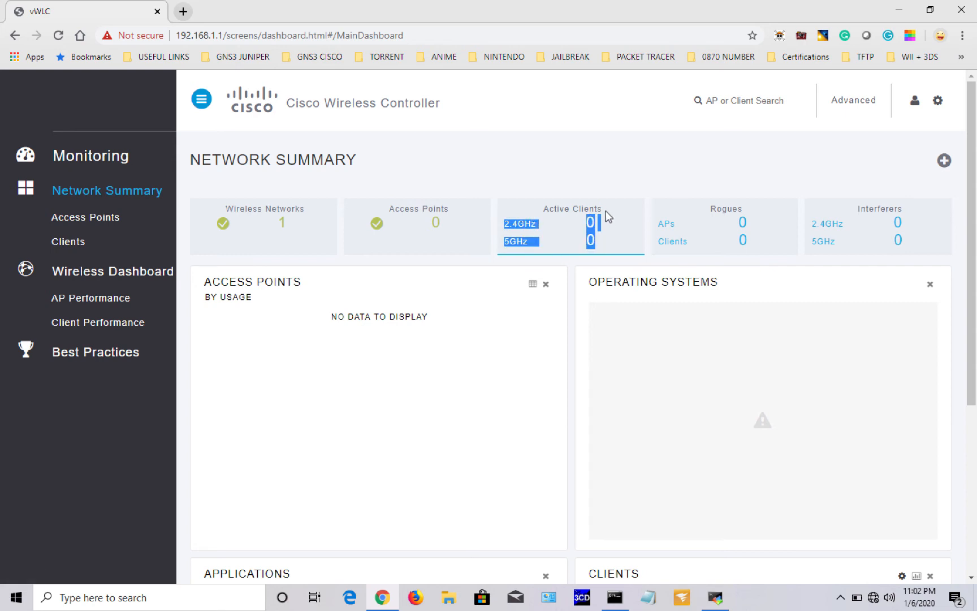
left_click(608, 216)
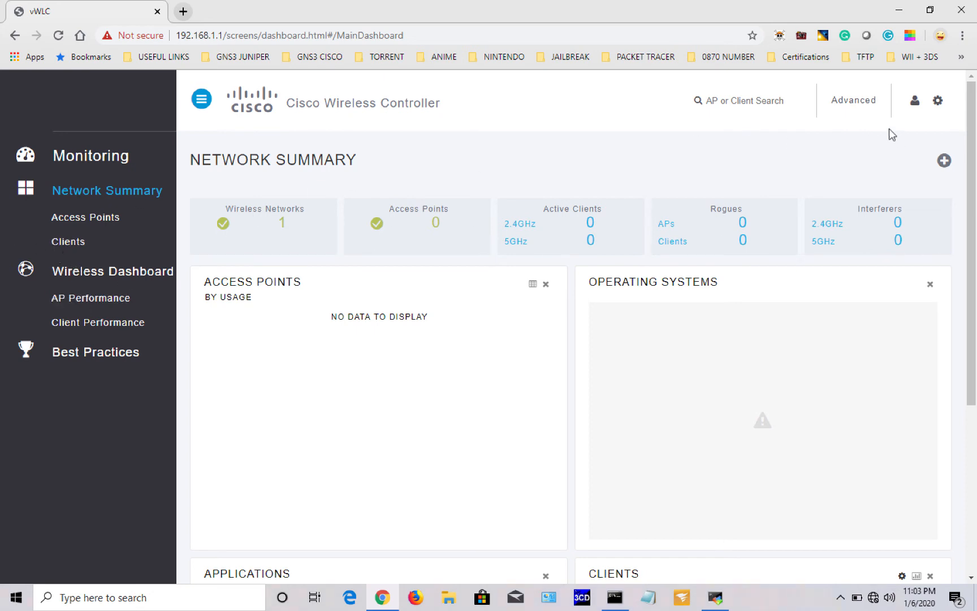
left_click(863, 107)
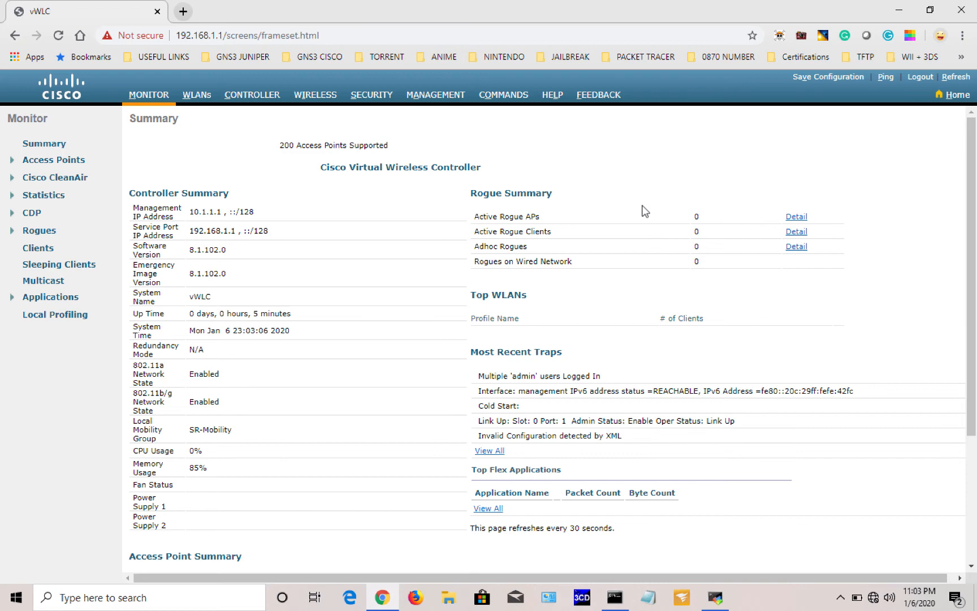
Step: Scroll to the Access Point Summary's All APs row, then bring up the WLANs list
scroll(645, 211, "down", 2)
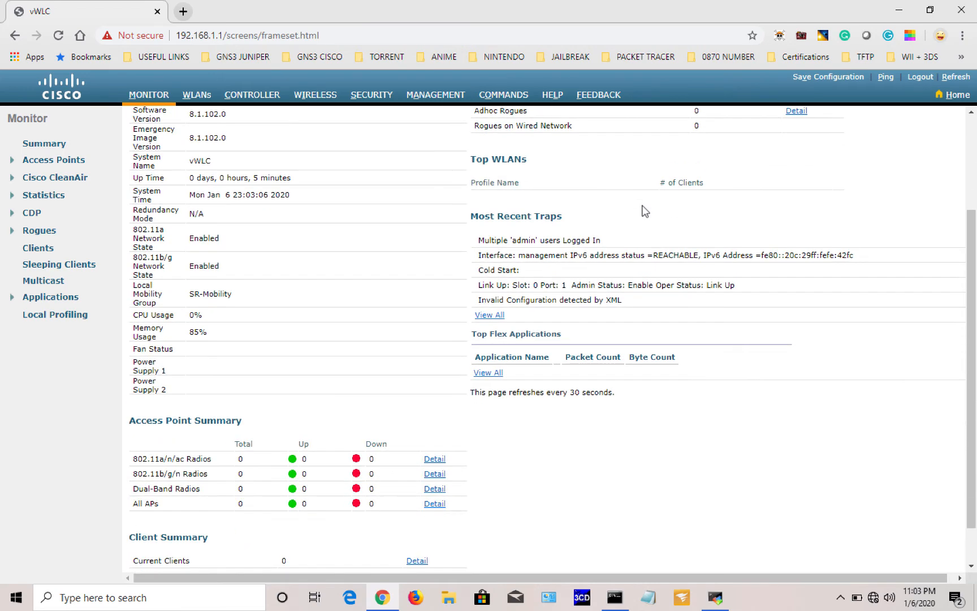
scroll(645, 211, "down", 1)
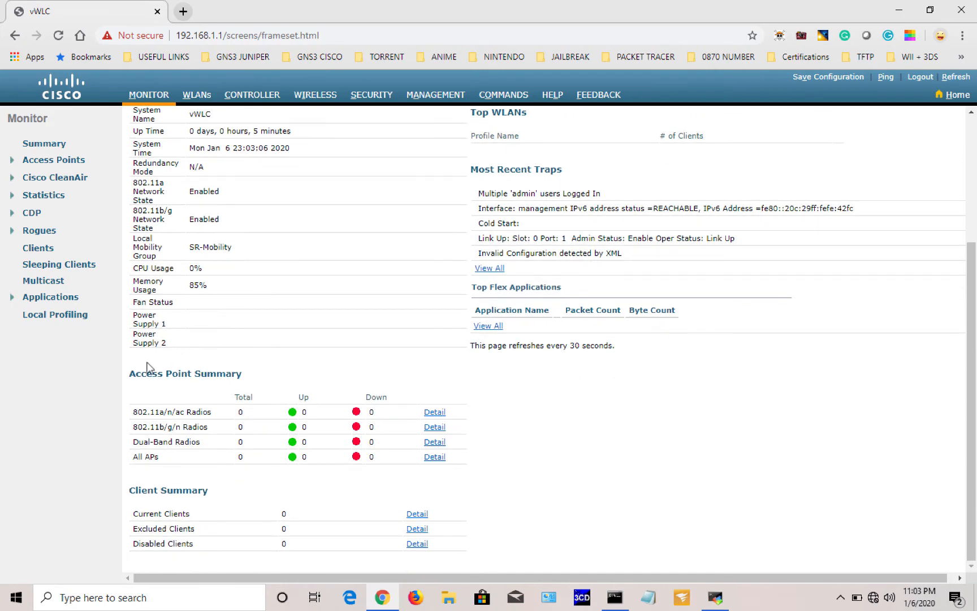
mouse_move(128, 372)
left_mouse_down()
mouse_move(245, 372)
mouse_move(132, 377)
left_mouse_up()
left_click(244, 373)
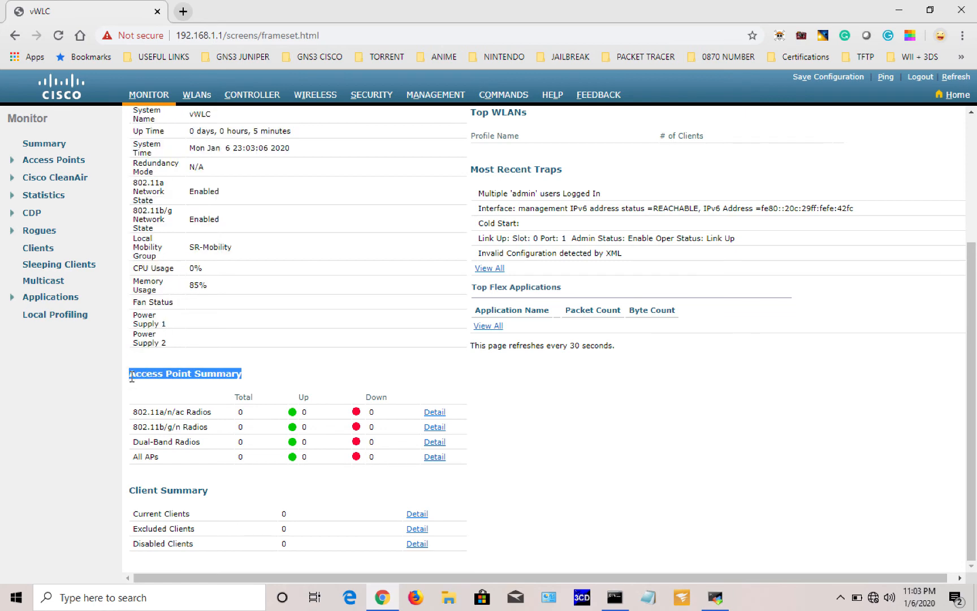
left_click_drag(138, 457, 354, 460)
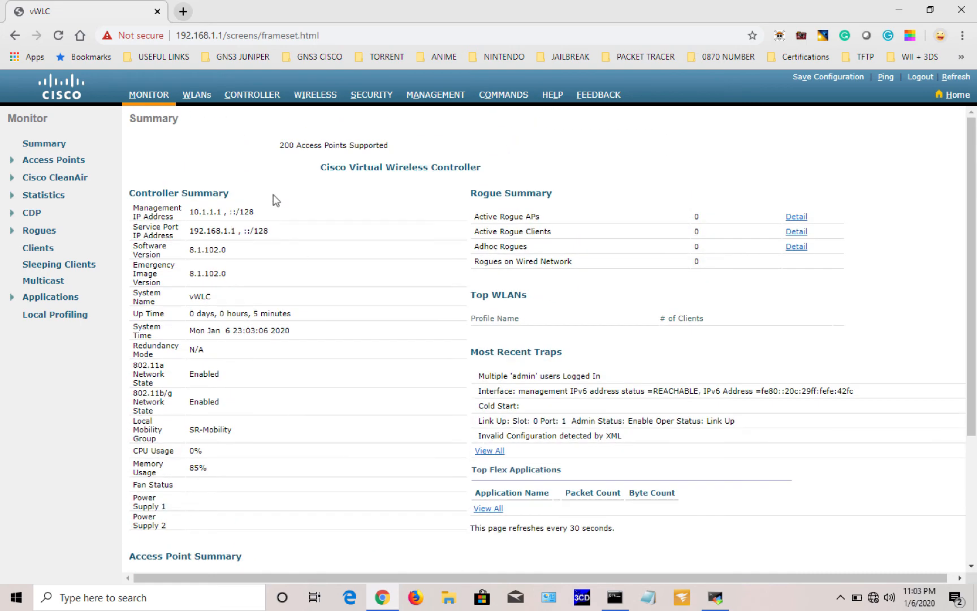
left_click(195, 96)
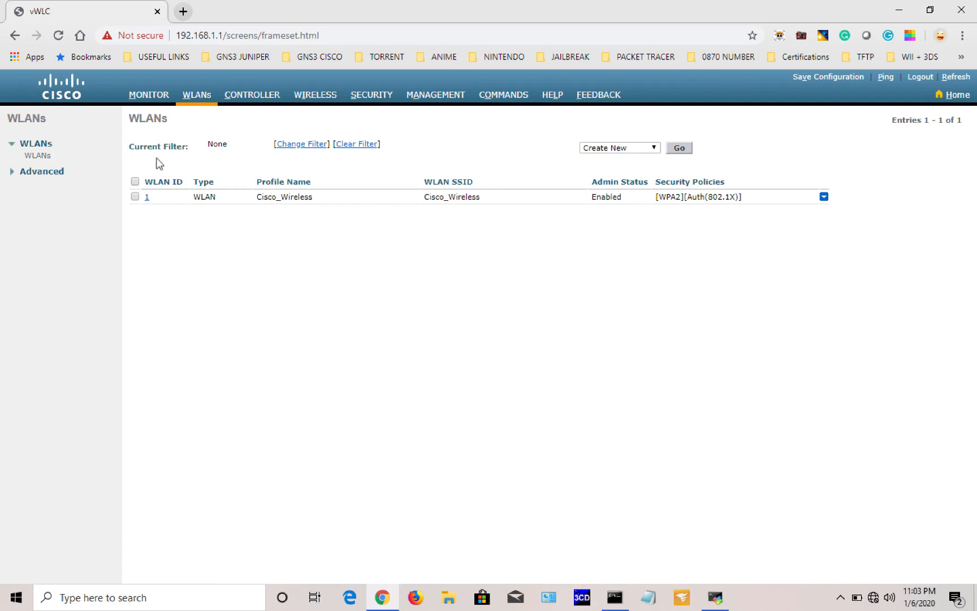
Step: On the Monitor summary, highlight the IP addresses, software version 8.1.102.0, system name and uptime
left_click(151, 96)
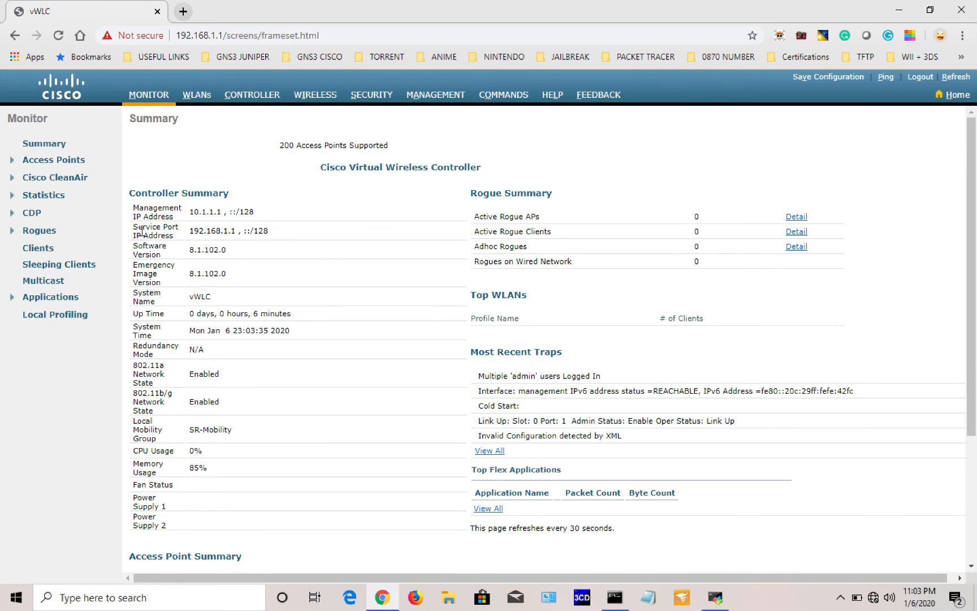
left_click_drag(134, 226, 224, 219)
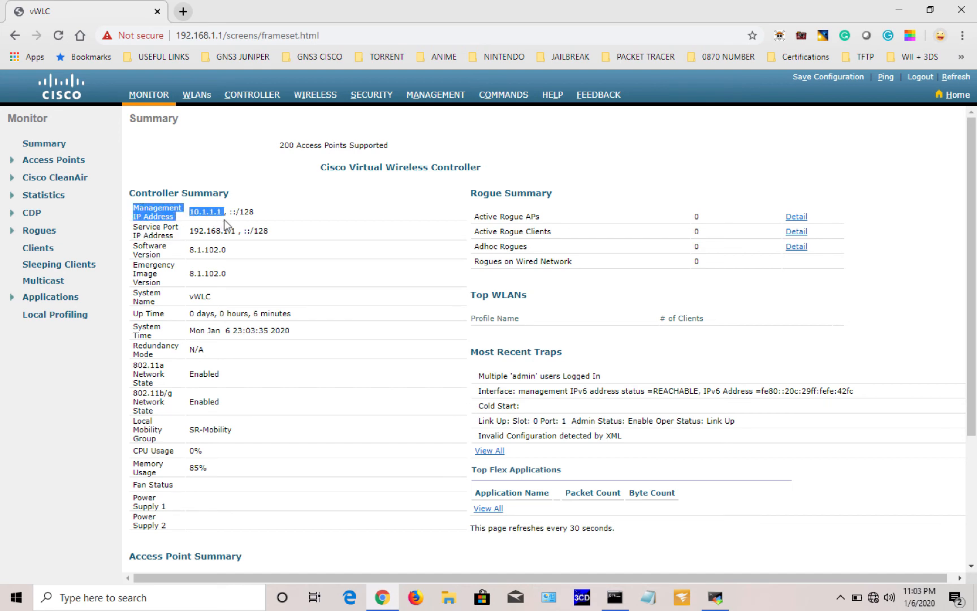
left_click(134, 251)
left_click_drag(134, 253, 238, 276)
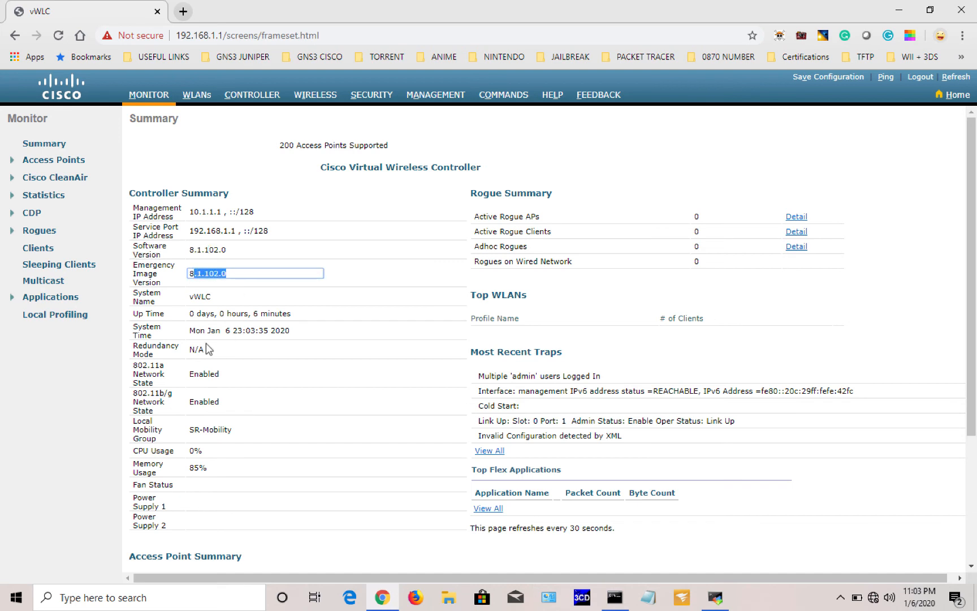
mouse_move(188, 313)
left_mouse_down()
mouse_move(290, 321)
mouse_move(190, 315)
left_mouse_up()
left_click(305, 319)
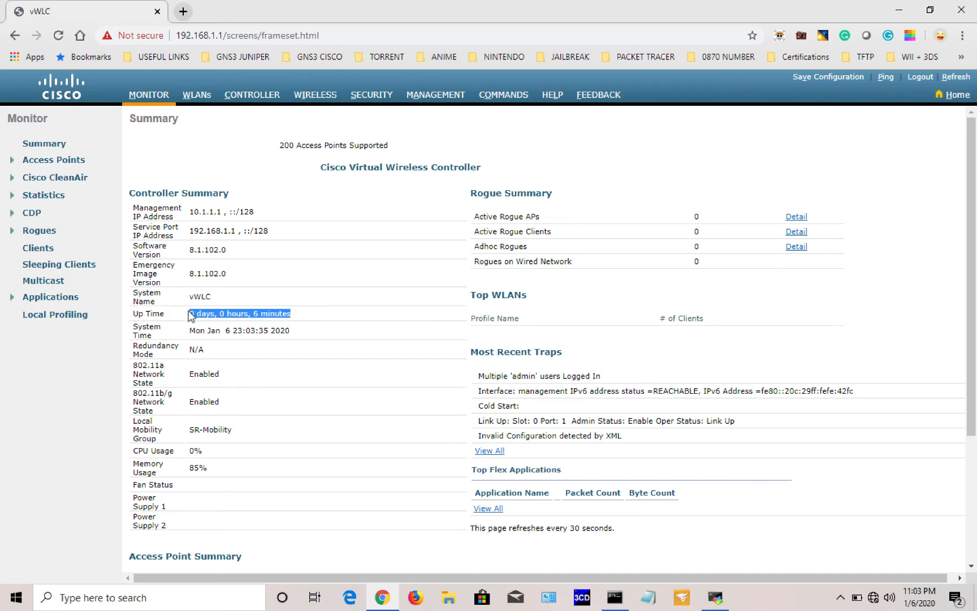
left_click(356, 311)
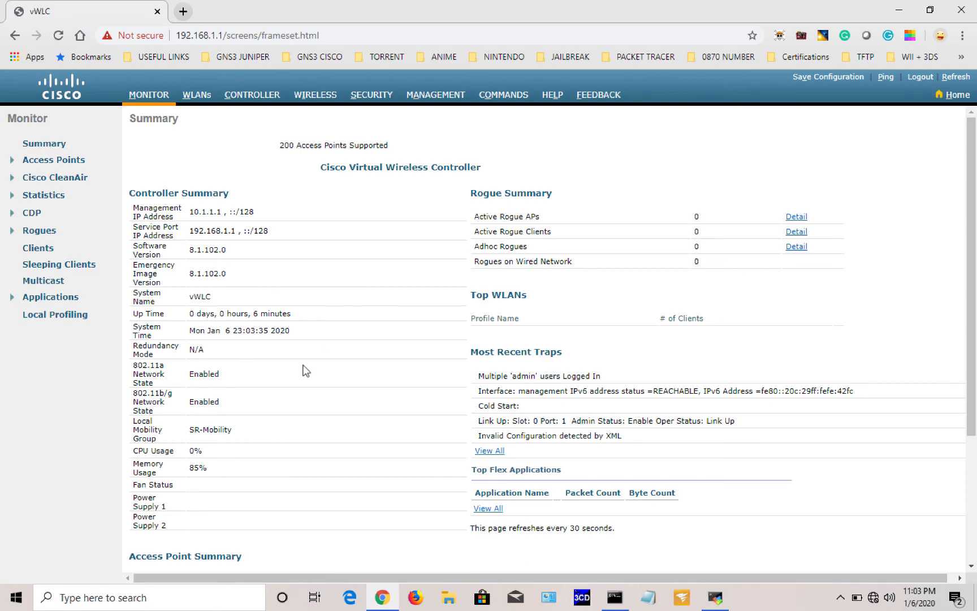
Step: Scroll down to highlight the two power supply rows, then scroll back up
scroll(307, 371, "down", 1)
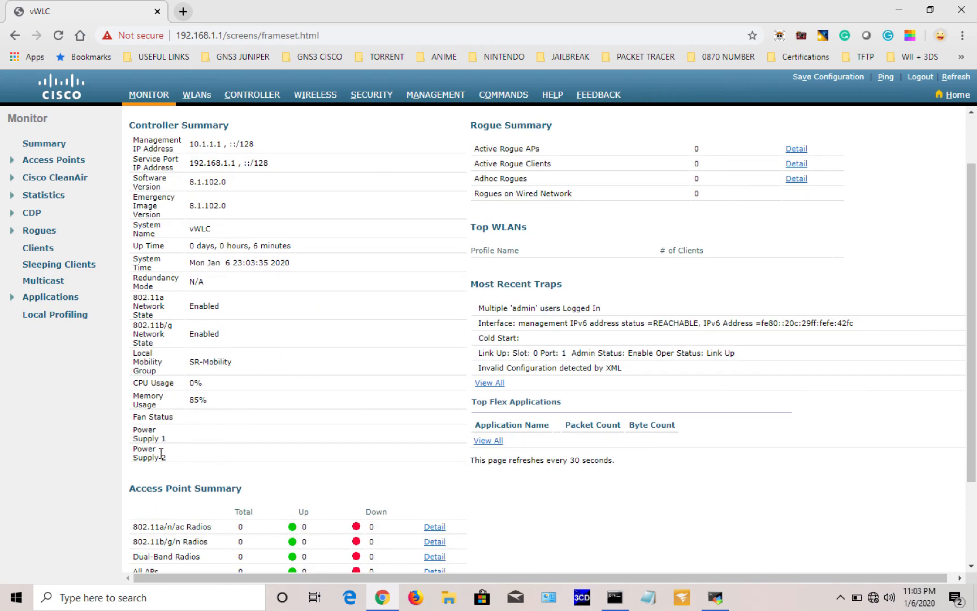
left_click_drag(139, 438, 222, 465)
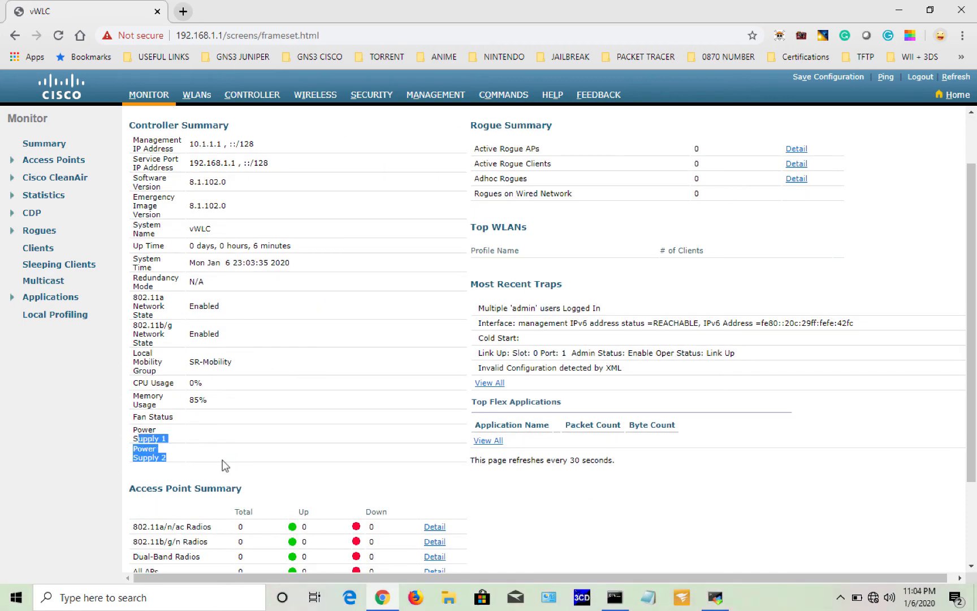
scroll(223, 465, "up", 1)
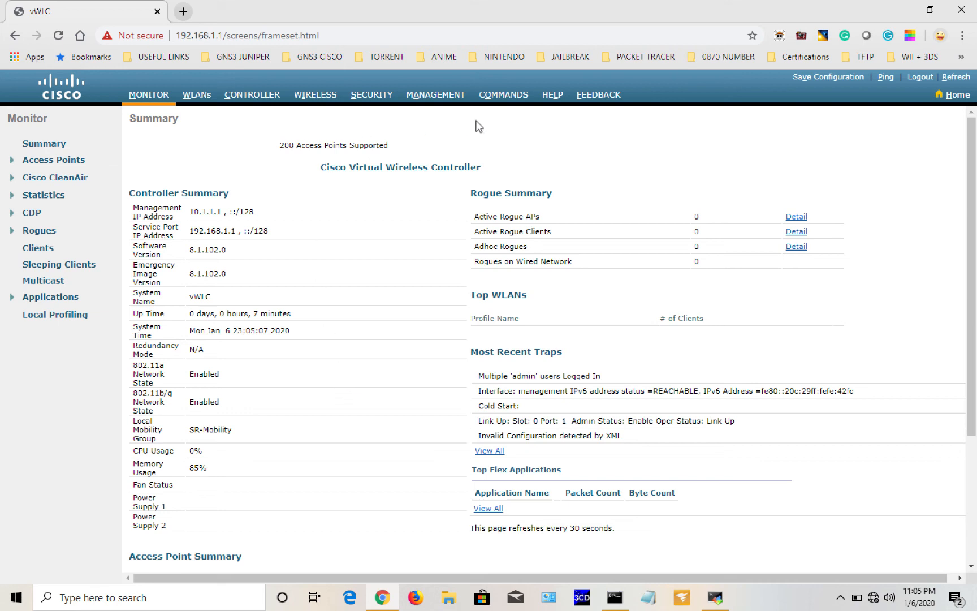
Step: Navigate Security > Local EAP > EAP-FAST Parameters, collapsing the AAA tree
left_click(368, 101)
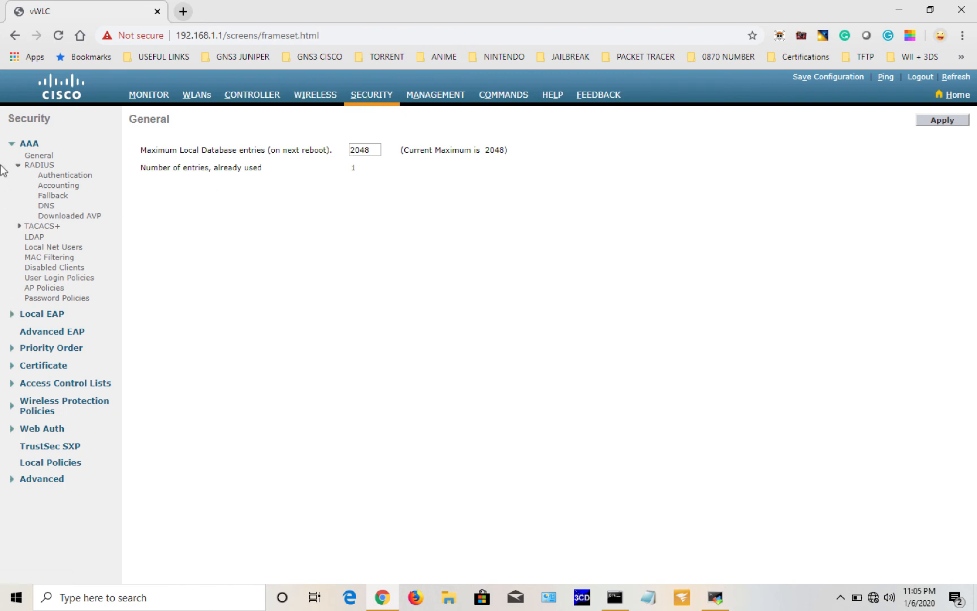
left_click(11, 145)
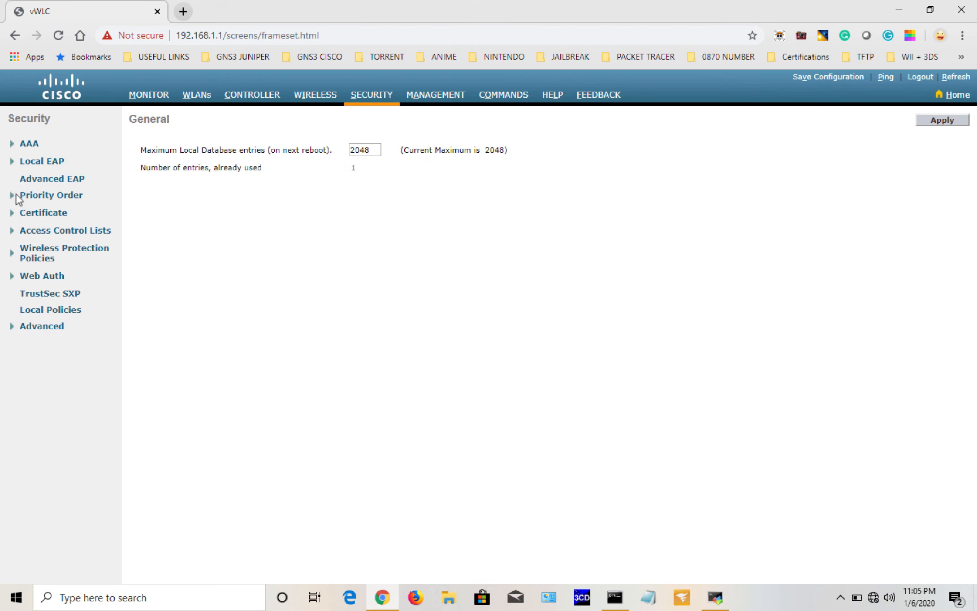
left_click(12, 163)
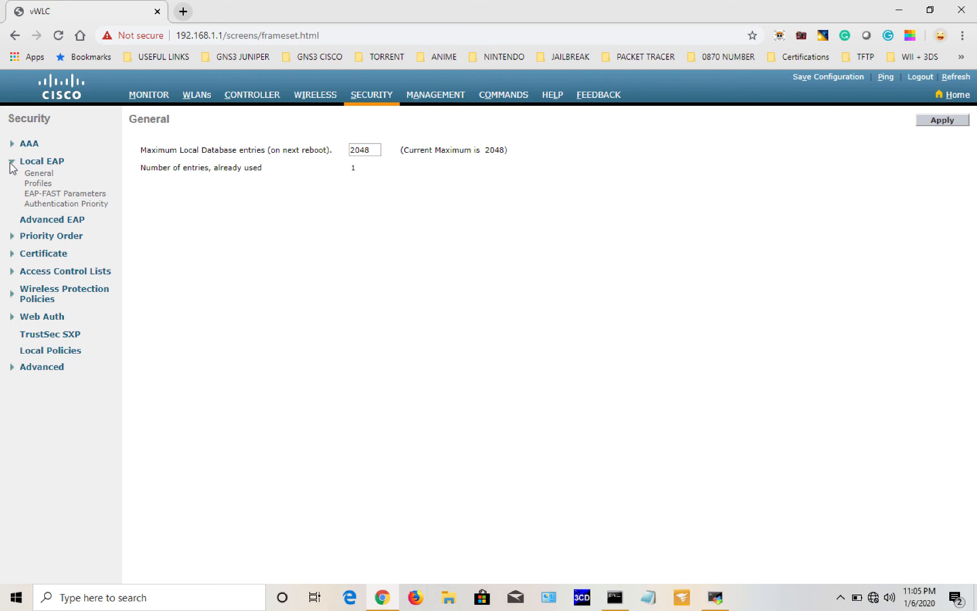
left_click(45, 194)
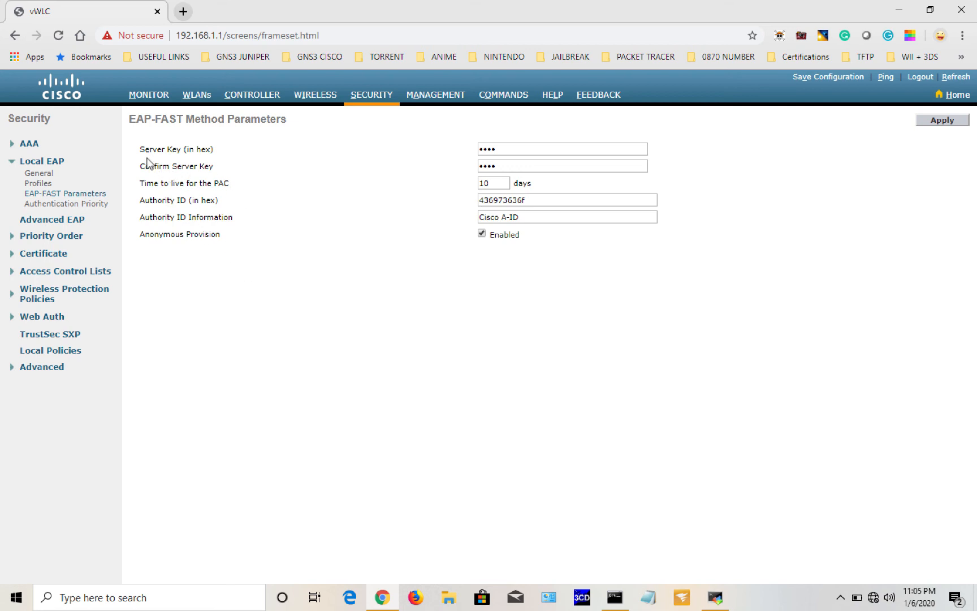
Step: Highlight the server key, 10-day PAC time-to-live and authority ID information fields
left_click_drag(141, 151, 177, 159)
left_click_drag(142, 187, 232, 192)
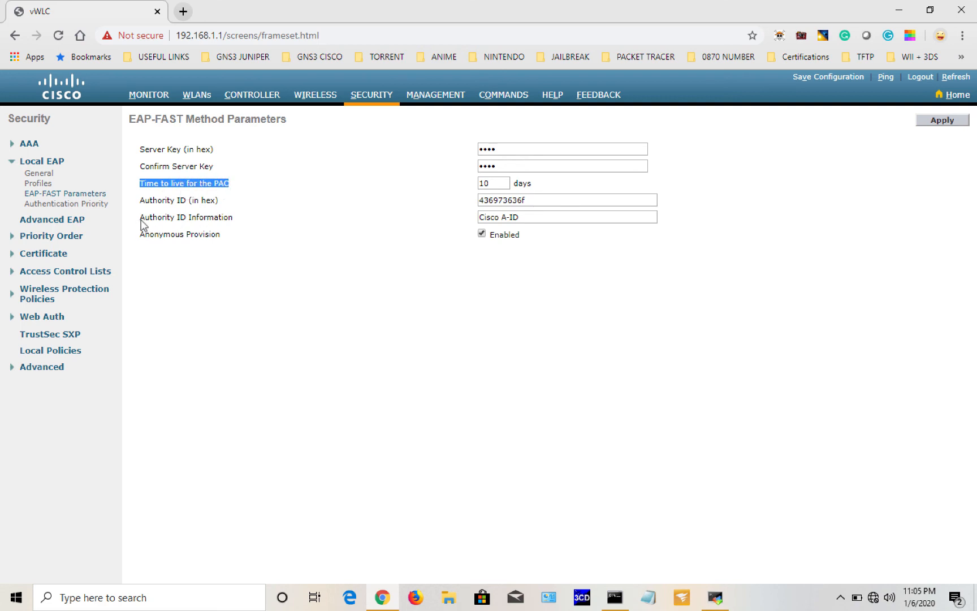
left_click_drag(141, 218, 232, 223)
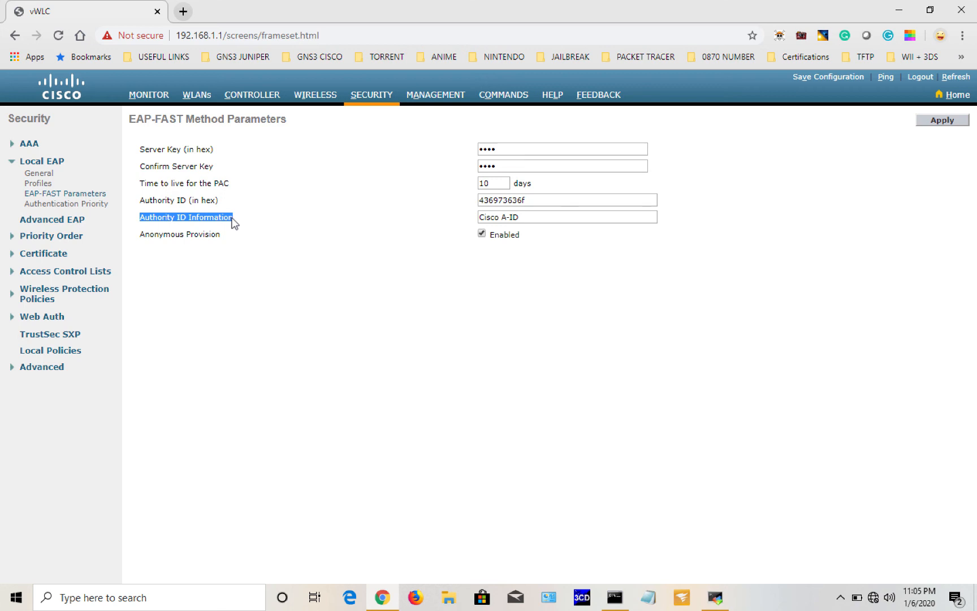
left_click(277, 231)
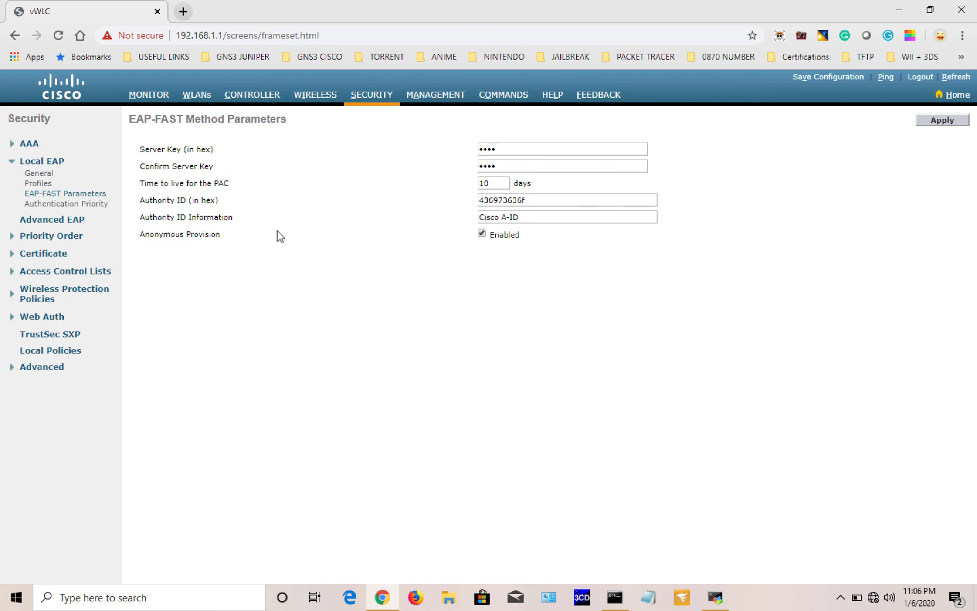
Step: Flip through the Wireless, Controller, WLANs and Security tabs
left_click(311, 101)
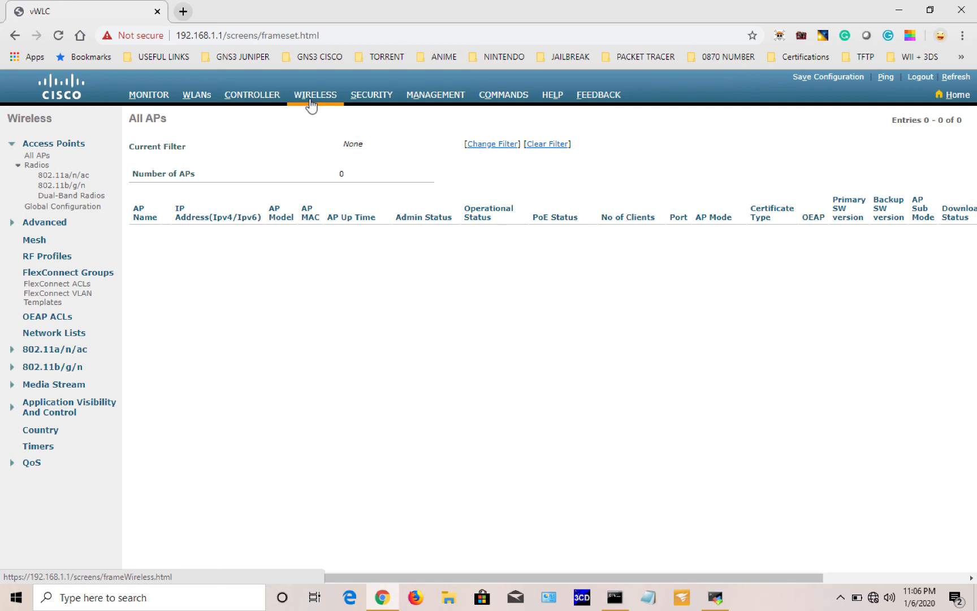
left_click(247, 97)
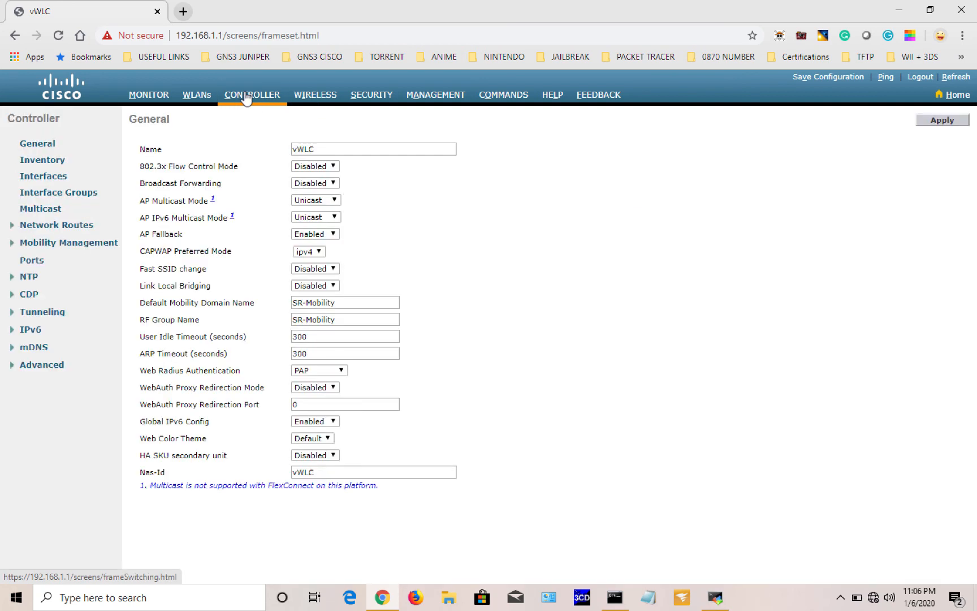
left_click(197, 96)
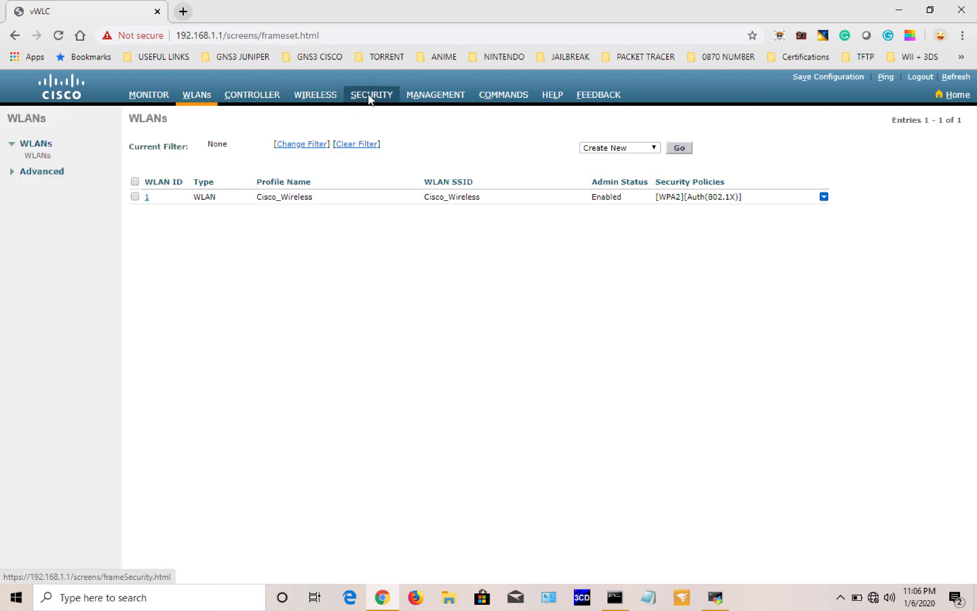
left_click(368, 97)
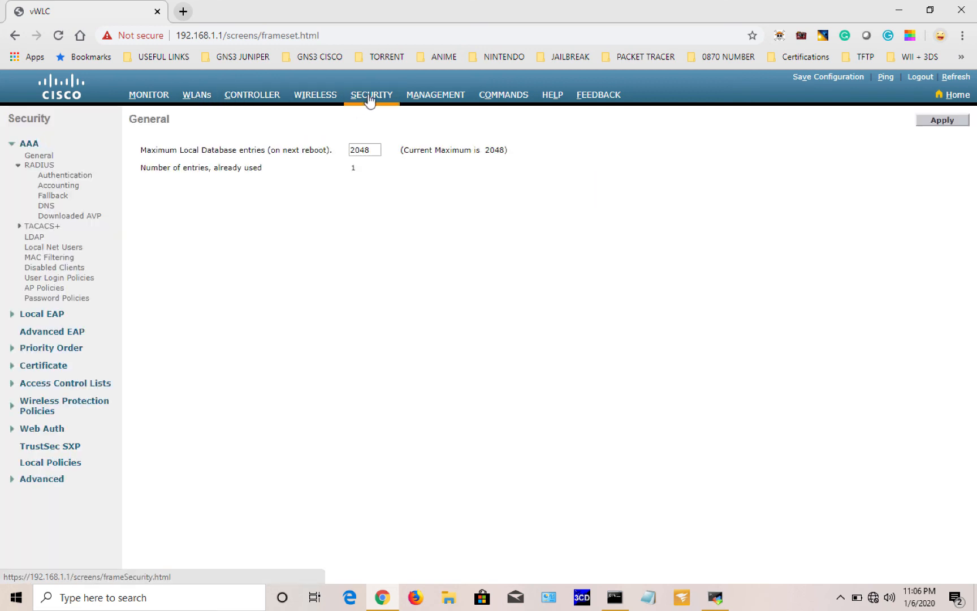
Step: Expand and collapse the Security sidebar's AAA, Priority Order, Wireless Protection Policies and Advanced sections
left_click(23, 147)
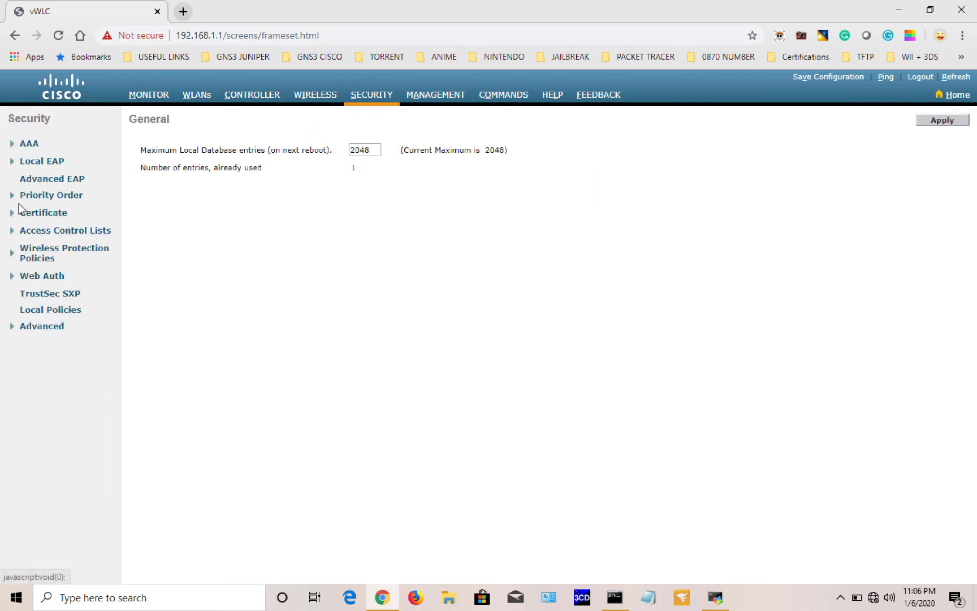
left_click(12, 195)
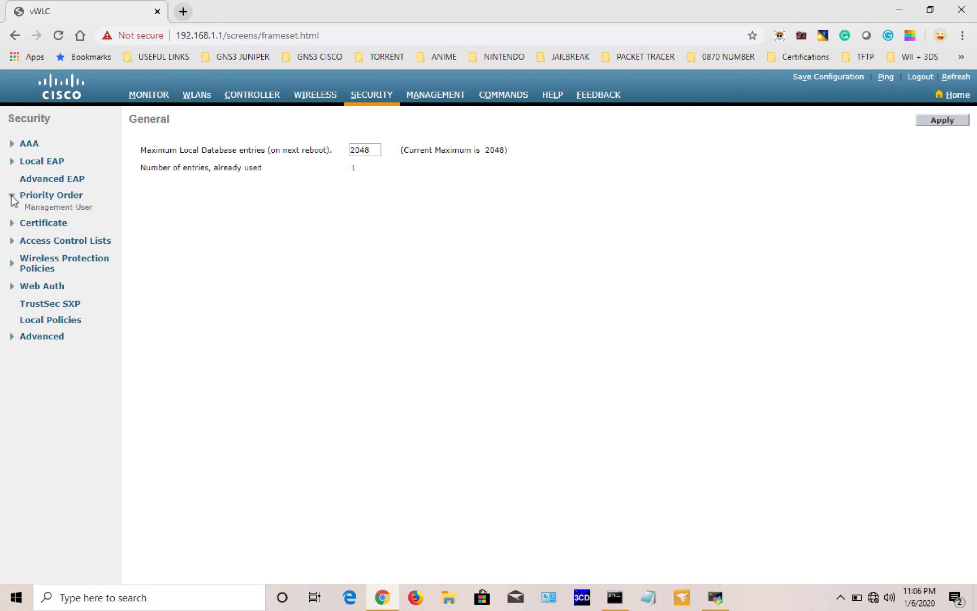
left_click(12, 195)
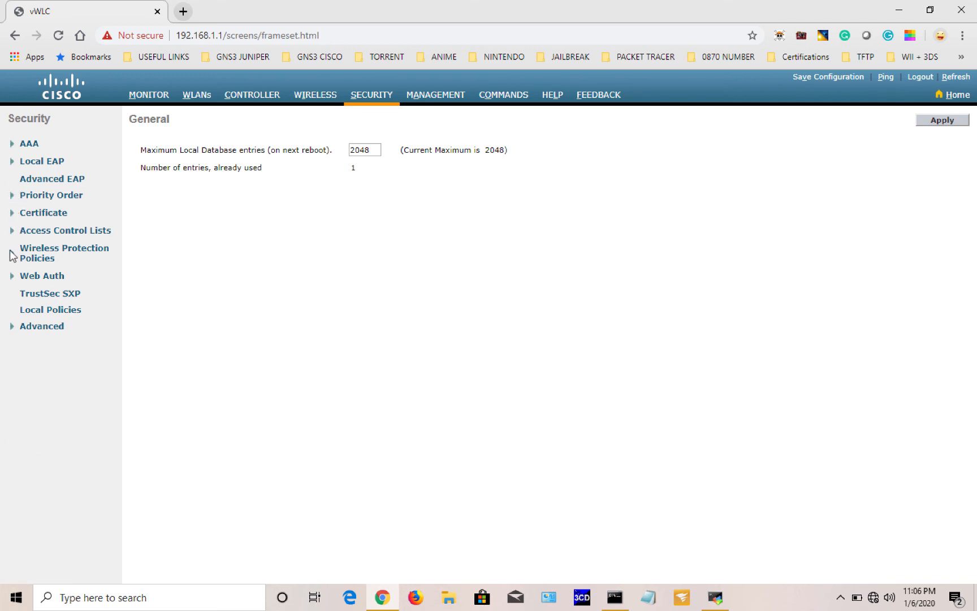
left_click(12, 254)
left_click(12, 255)
left_click(13, 327)
left_click(13, 327)
Step: Show Controller > Interfaces: management 10.1.1.1, service-port 192.168.1.1, virtual 8.8.8.8; then return to the GNS3 desktop
left_click(255, 96)
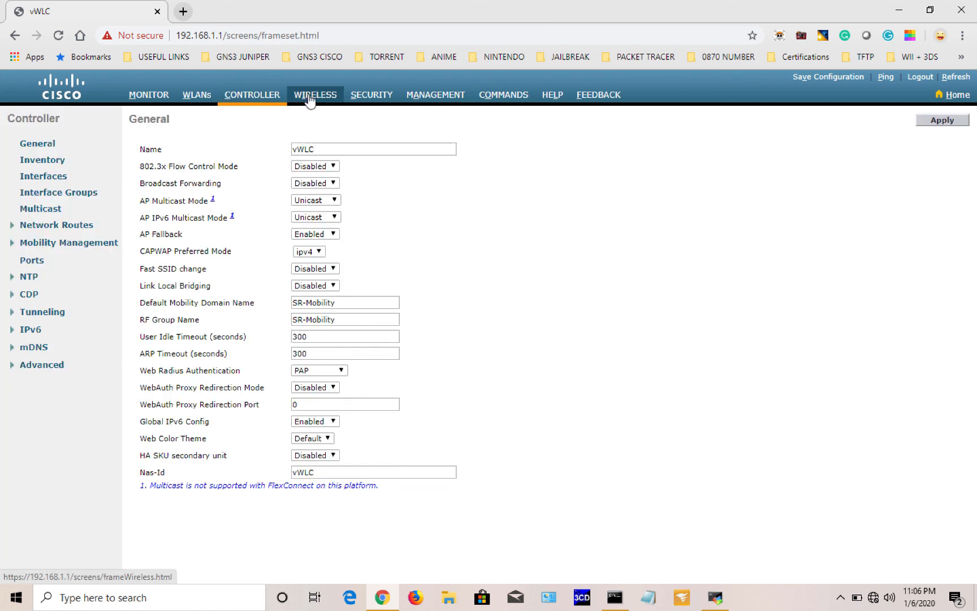
left_click(12, 366)
left_click(11, 367)
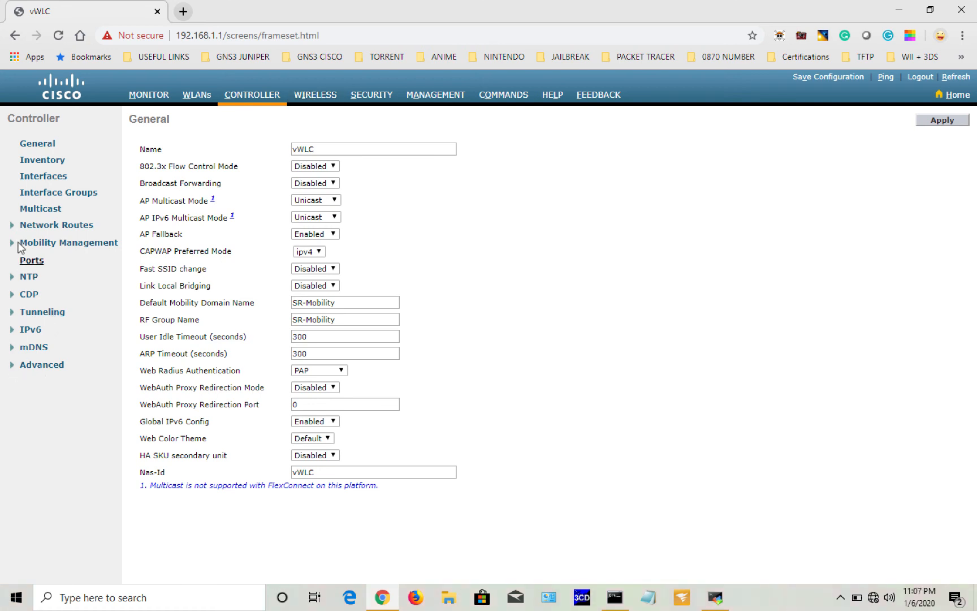
left_click(33, 177)
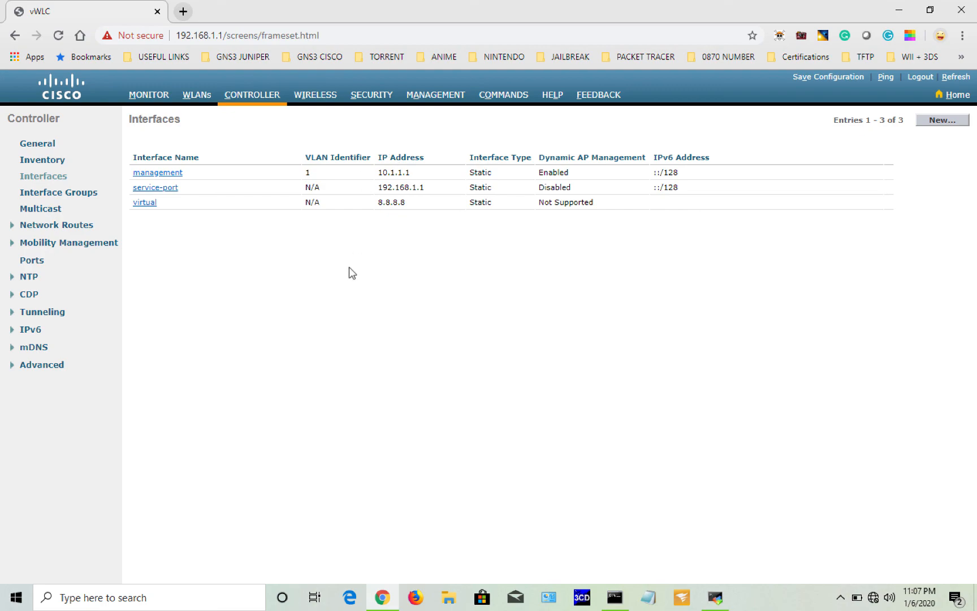
key("ctrl+Left")
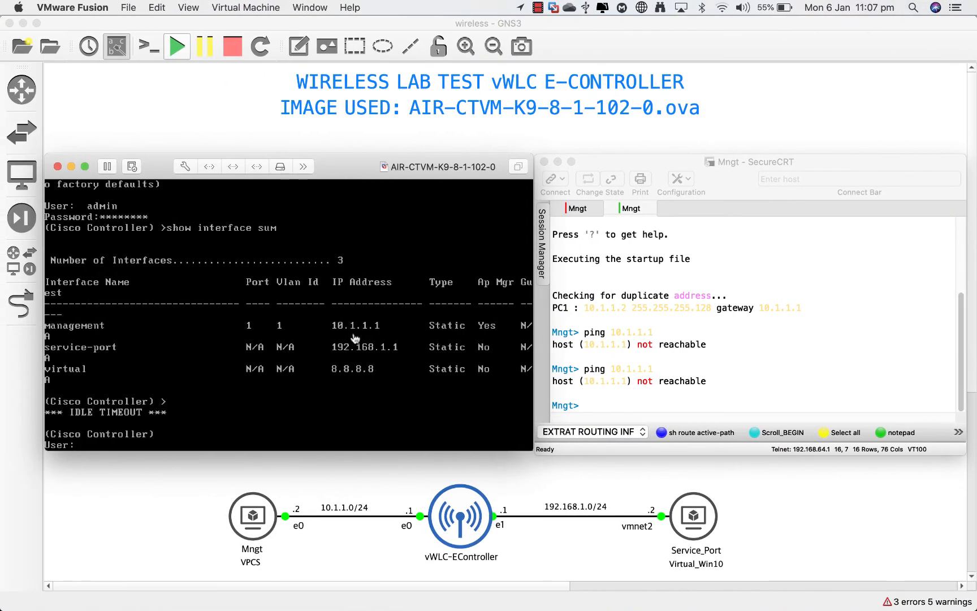
Step: Glance at the controller console in GNS3, then return to the Windows 10 VM space with Chrome
left_click(351, 335)
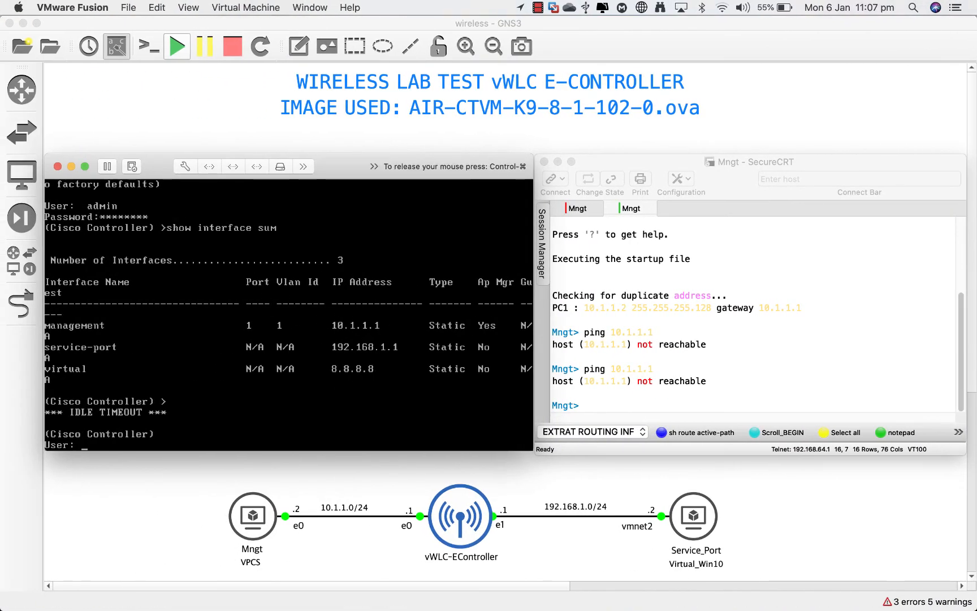
key("ctrl+super")
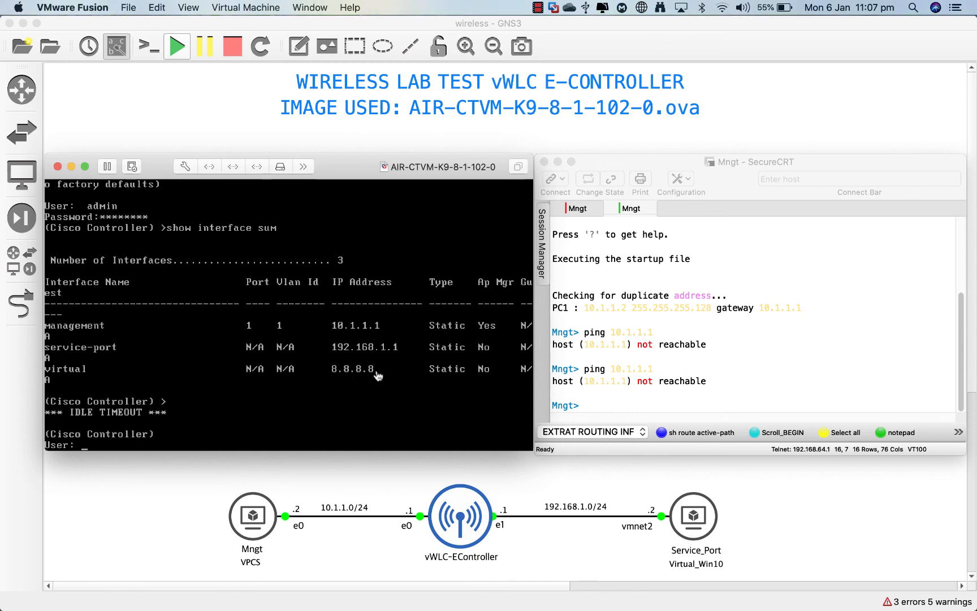
key("ctrl+Right")
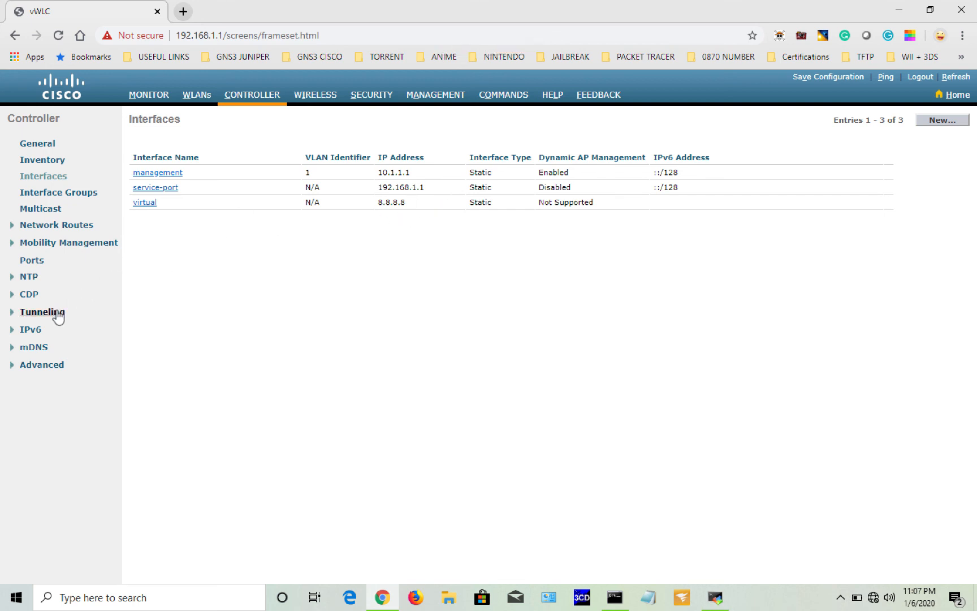
Step: Look over the WLANs list and its Advanced section, then open the Management summary
left_click(194, 96)
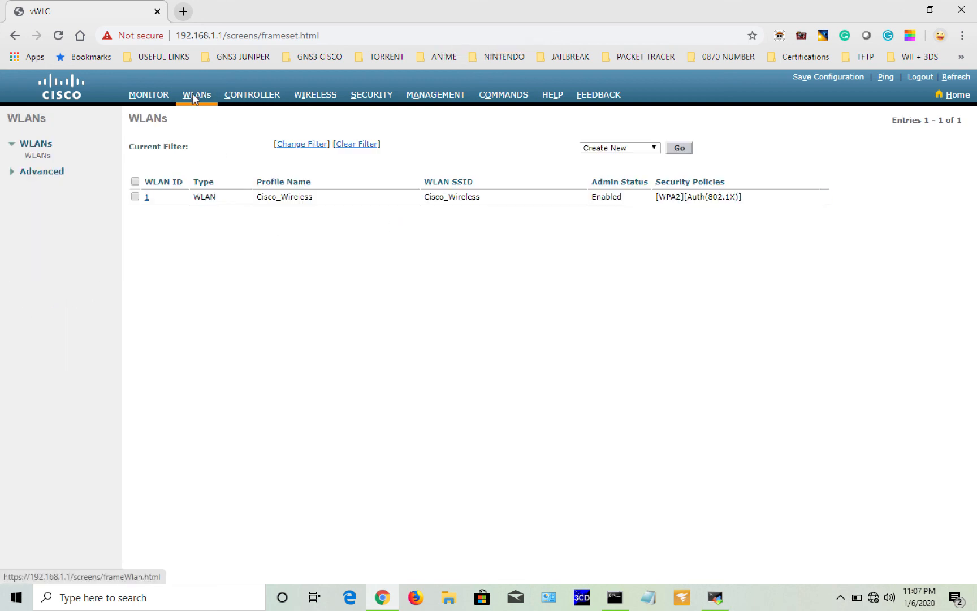
left_click(12, 172)
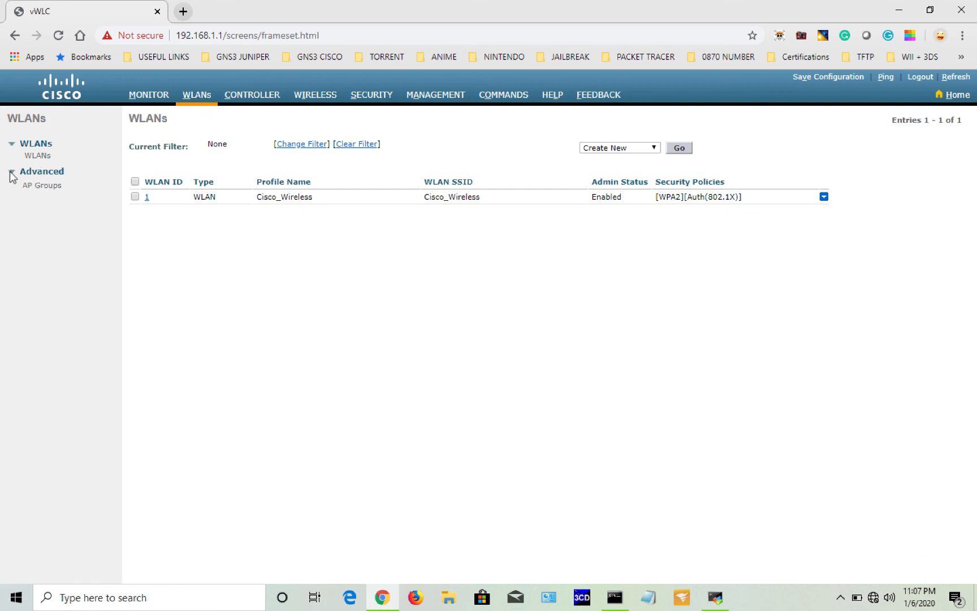
left_click(419, 96)
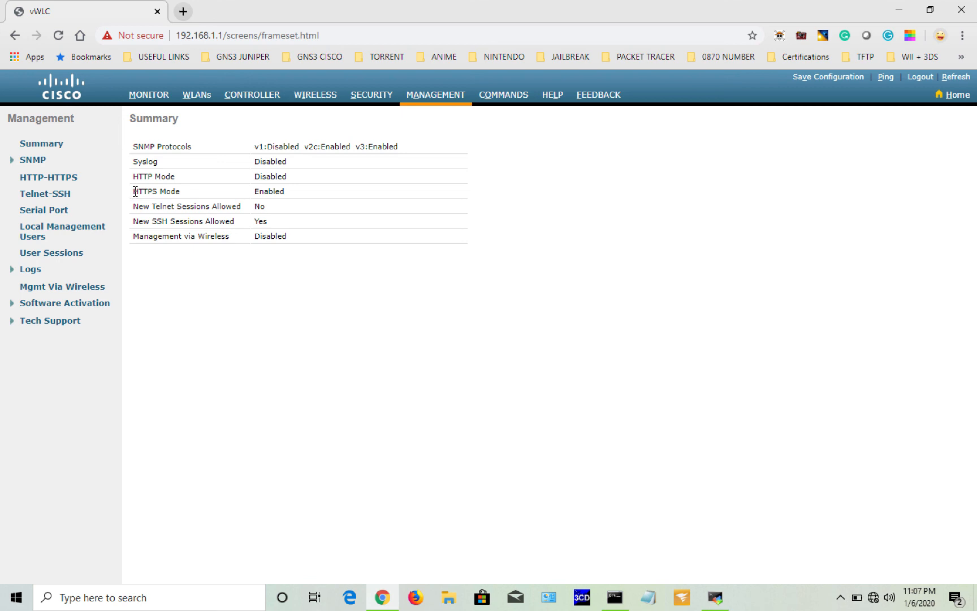
Step: Point out HTTPS enabled, HTTP disabled, Telnet not allowed and SSH allowed, then return to MobaXterm
left_click_drag(135, 190, 180, 192)
left_click_drag(284, 190, 251, 192)
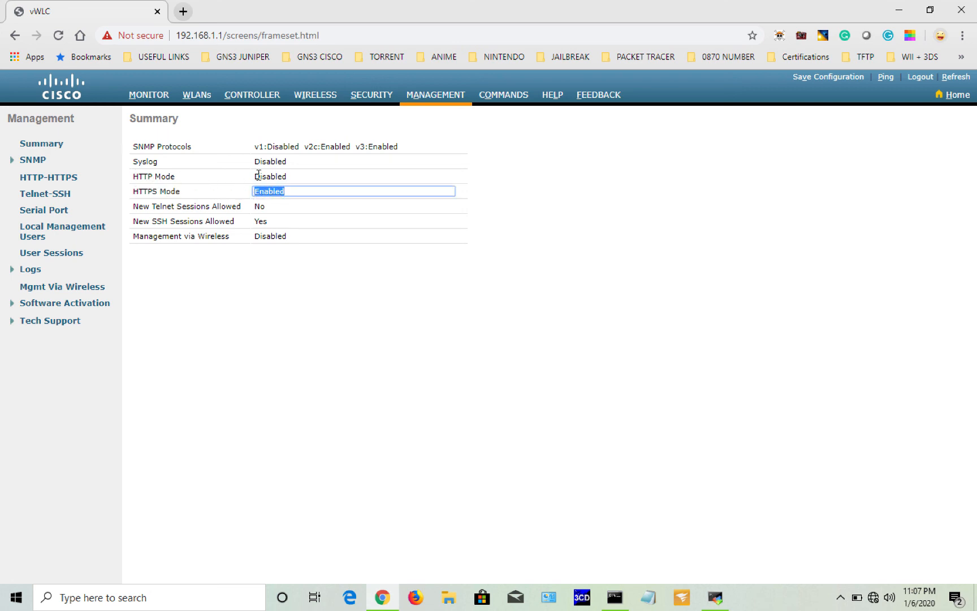
left_click_drag(259, 175, 258, 209)
left_click(264, 207)
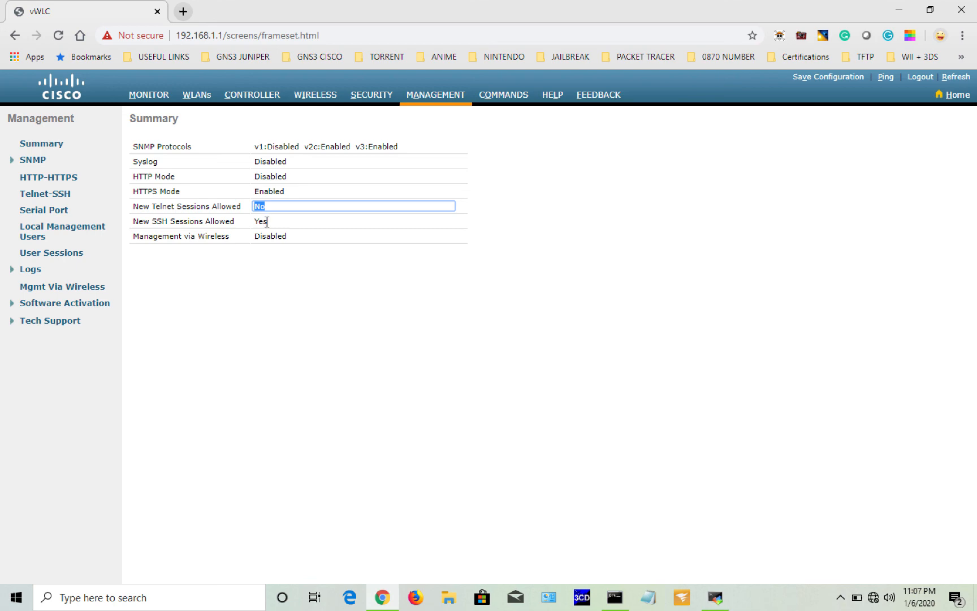
left_click(266, 222)
left_click_drag(267, 221, 258, 223)
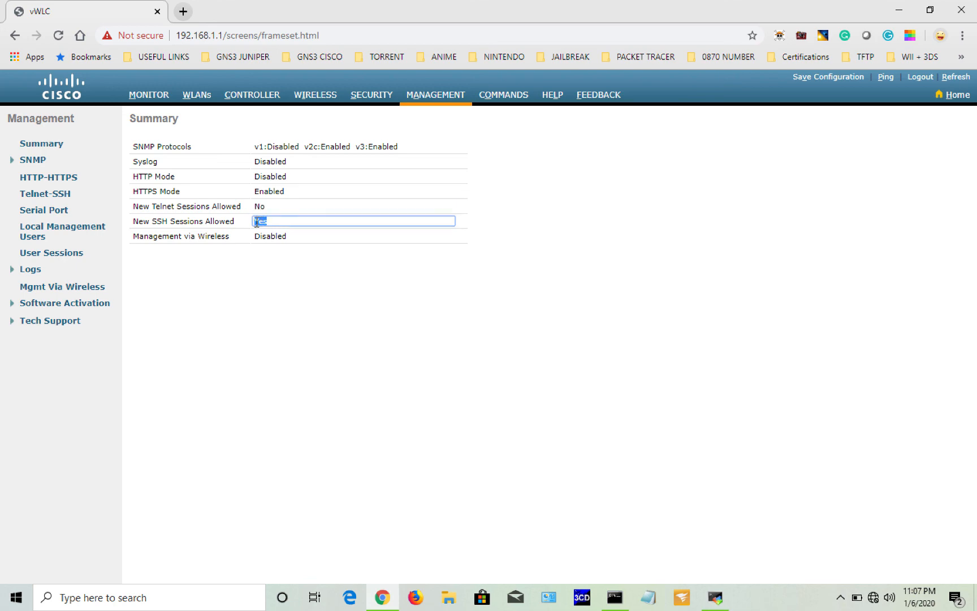
left_click(715, 597)
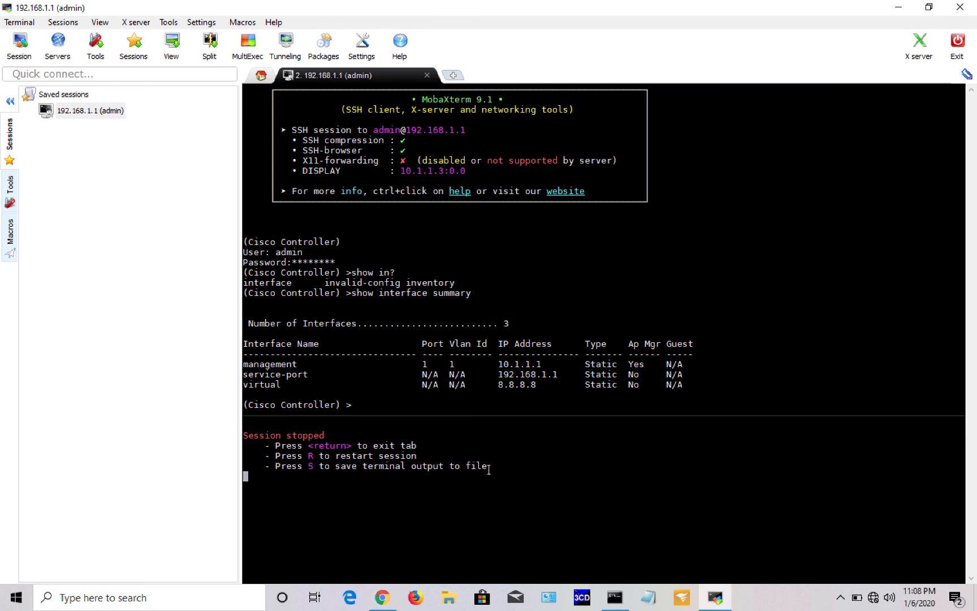
Step: Restart the stopped SSH session and log in as admin, retrying after a failed first attempt
key("r")
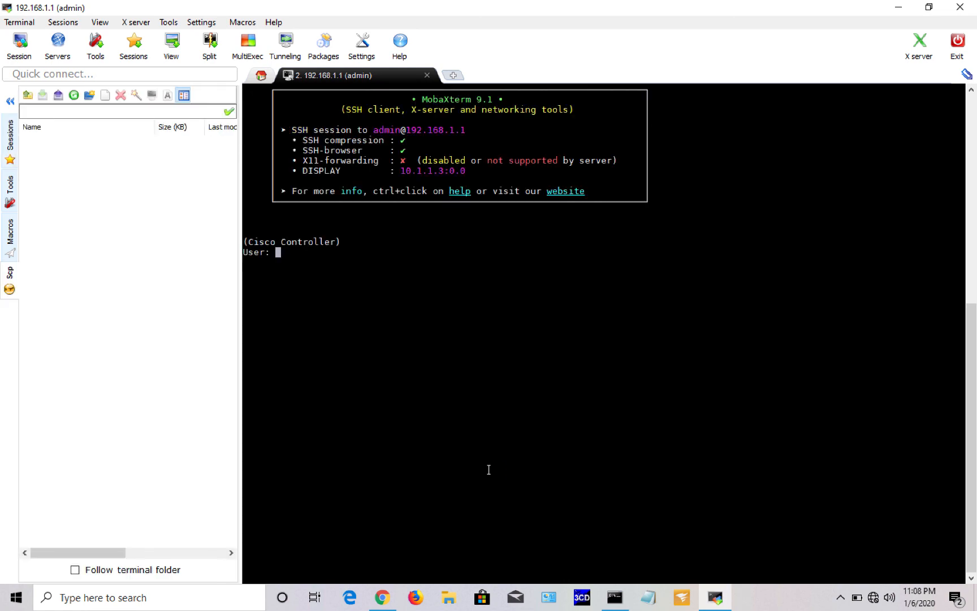
type("admin")
key("Return")
type("****")
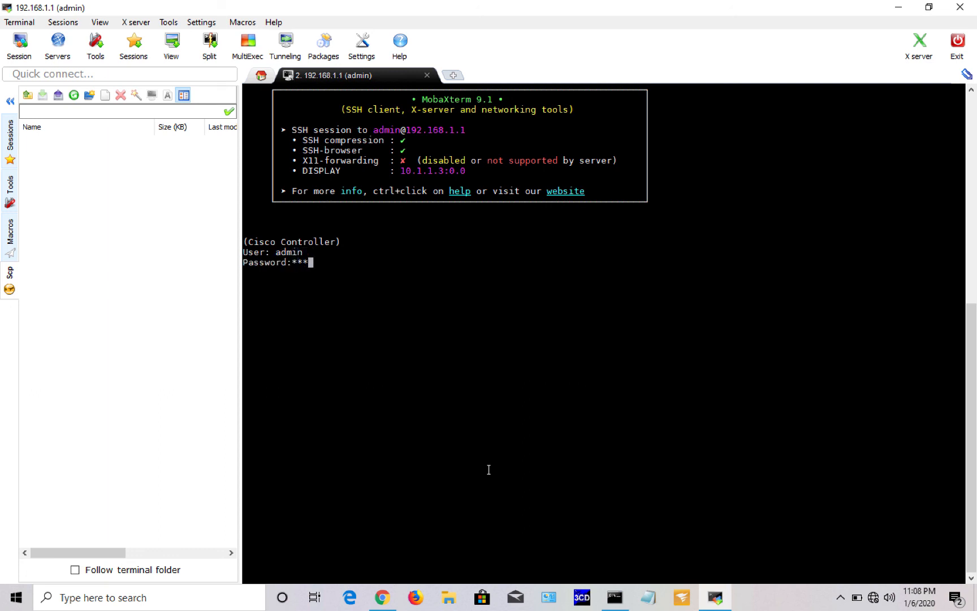
type("****")
key("Return")
type("admin")
key("Return")
type("********")
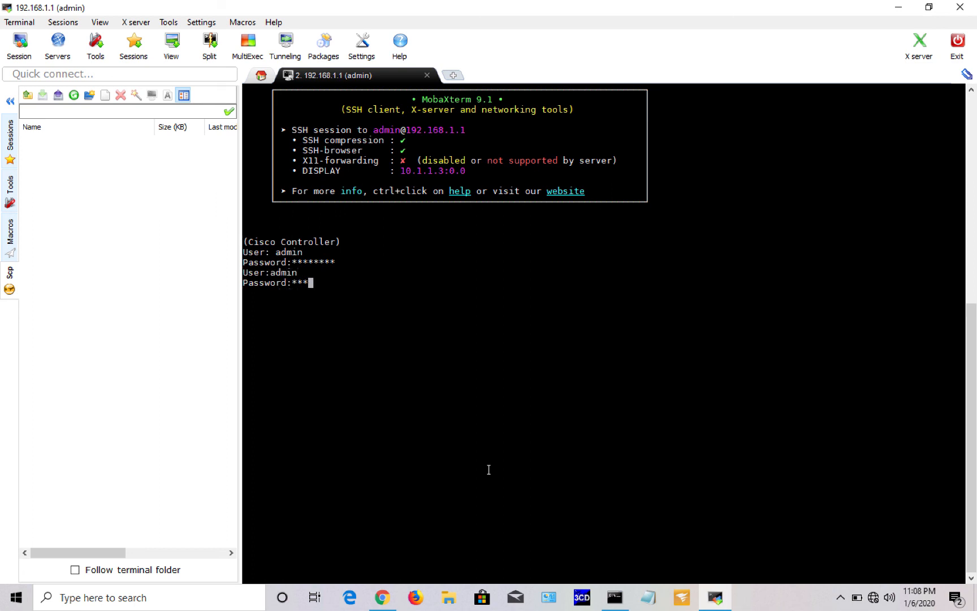
key("Return")
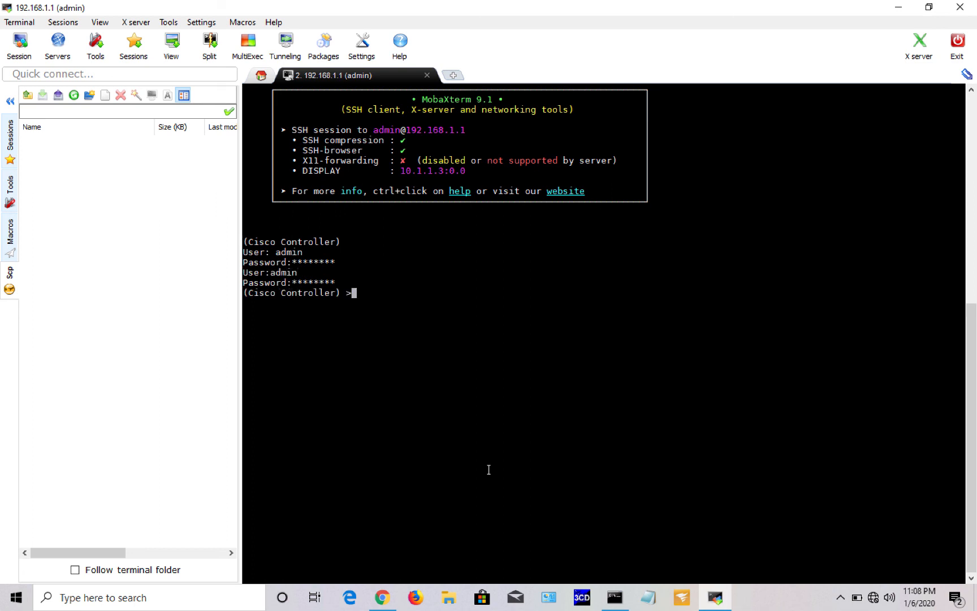
Step: Run 'show interface group' and 'show ap summary', which reports 0 APs
type("show interface ?")
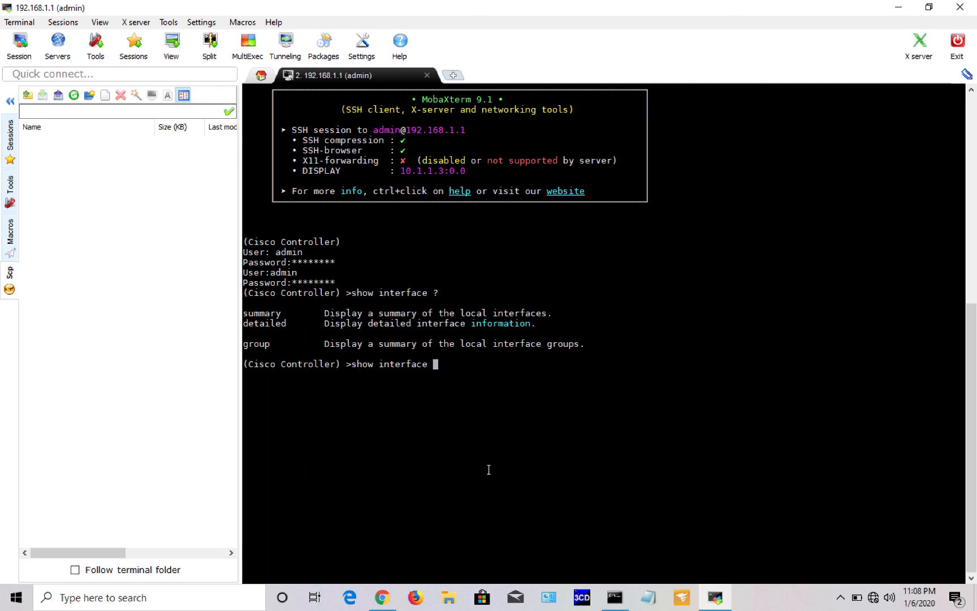
type("group")
key("Return")
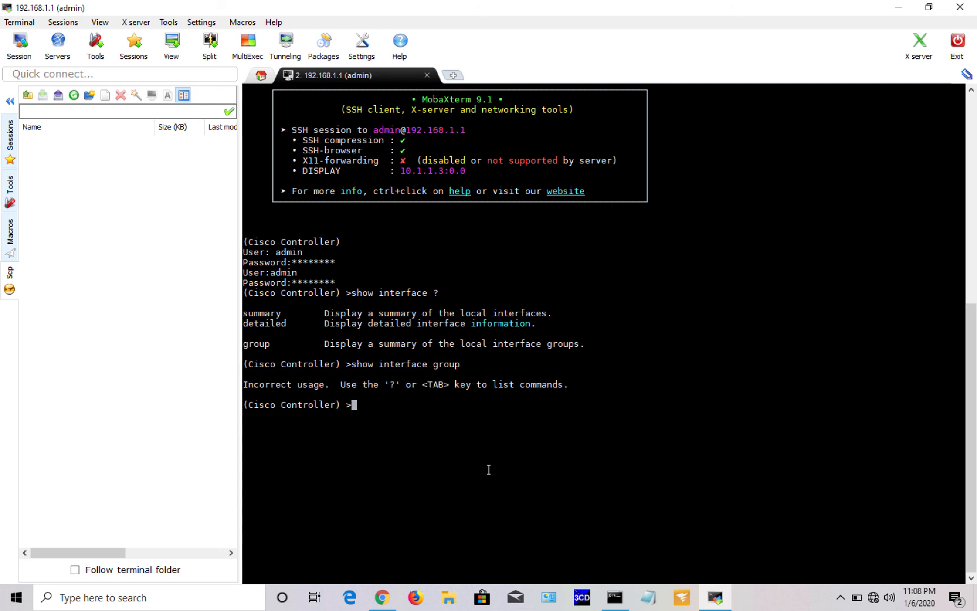
type("show ap summary")
key("Return")
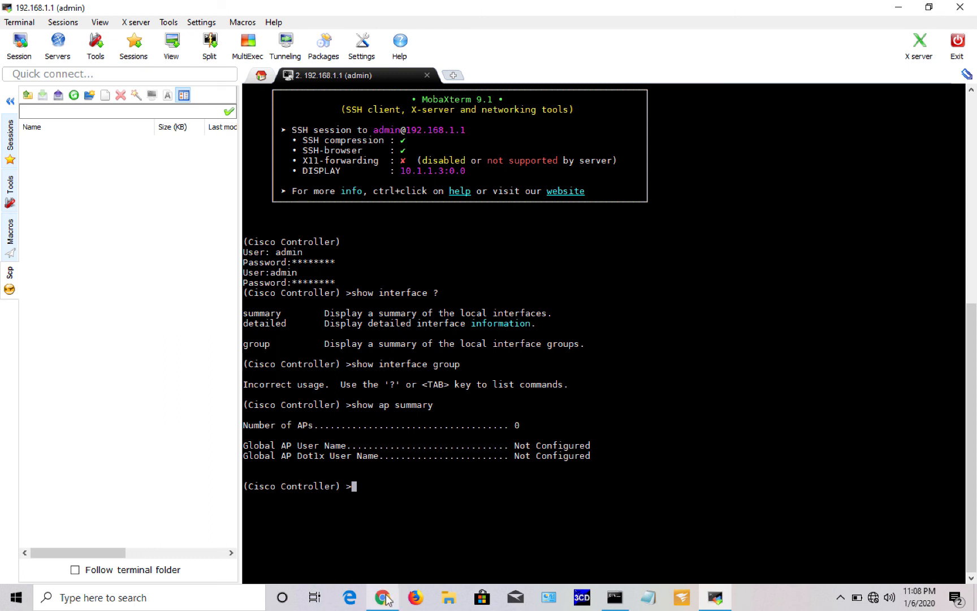
mouse_move(388, 597)
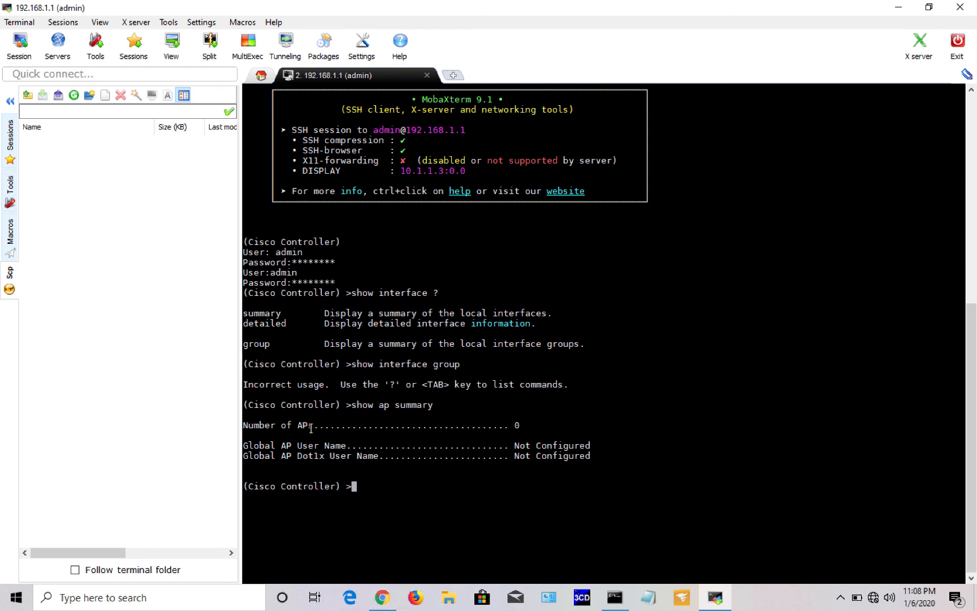
Step: Back in Chrome's Monitor Summary, confirm the All APs row shows 0 up and 0 down
left_click(383, 596)
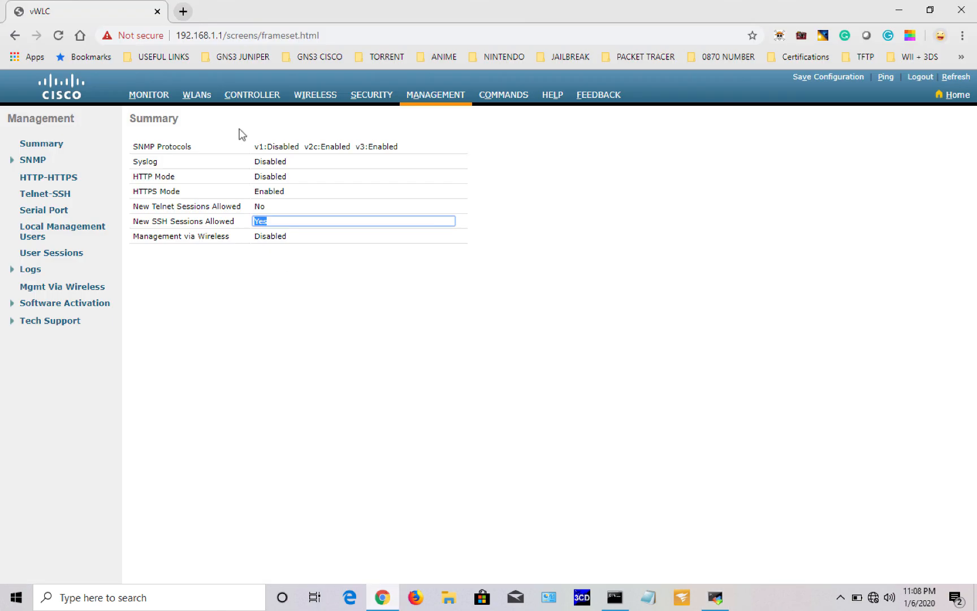
left_click(148, 94)
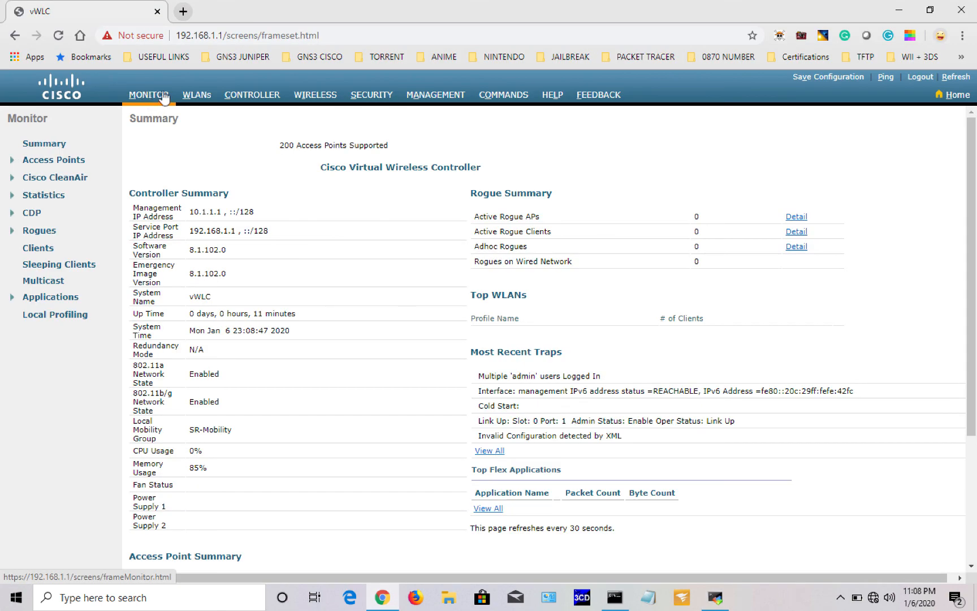
scroll(276, 325, "down", 3)
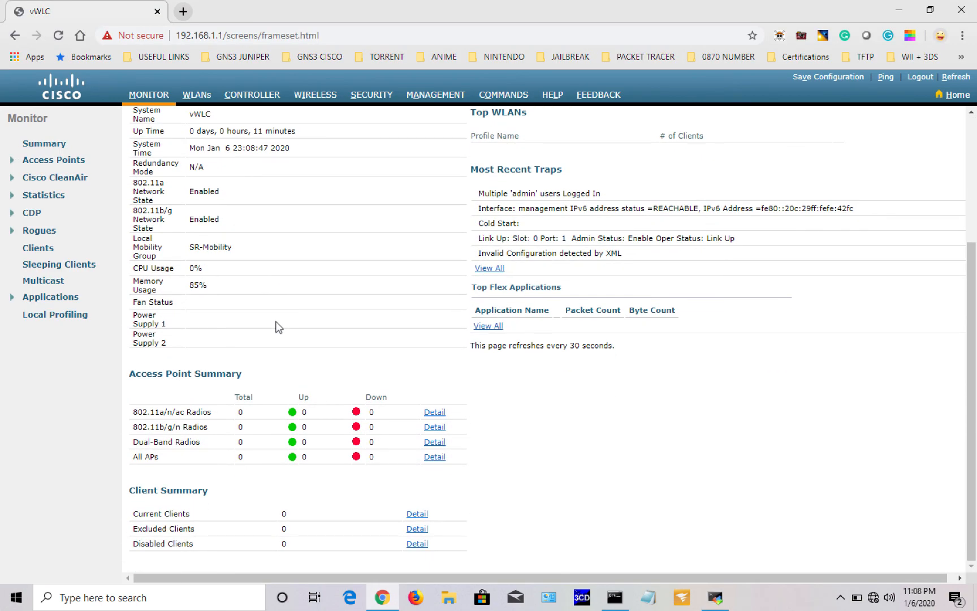
left_click_drag(132, 456, 158, 461)
double_click(373, 456)
double_click(304, 455)
mouse_move(159, 457)
left_mouse_down()
mouse_move(133, 457)
mouse_move(159, 458)
left_mouse_up()
scroll(523, 410, "up", 3)
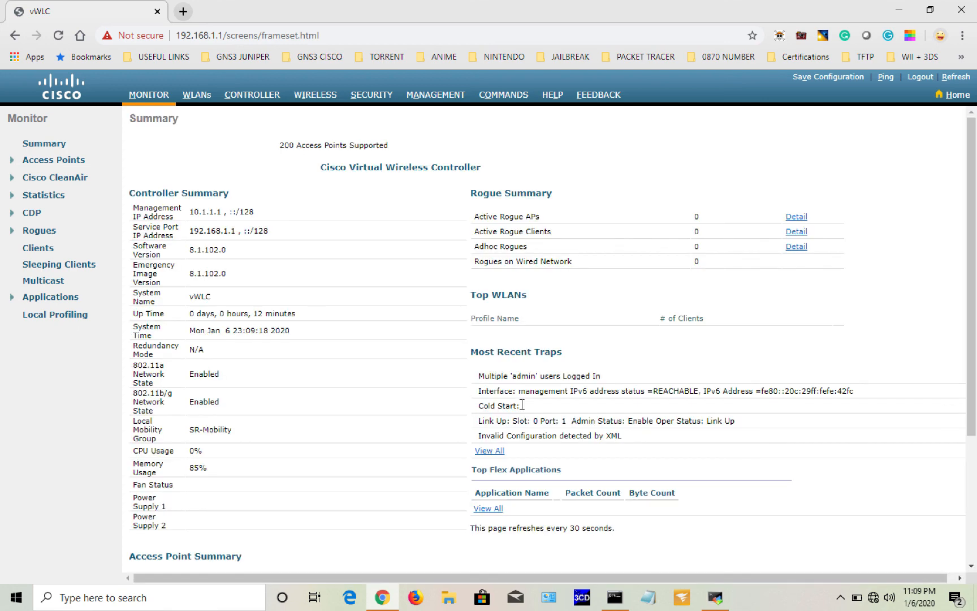
Step: Step through WLANs, Controller, All APs, Security AAA, Management and Commands pages, then bring GNS3 forward
left_click(198, 97)
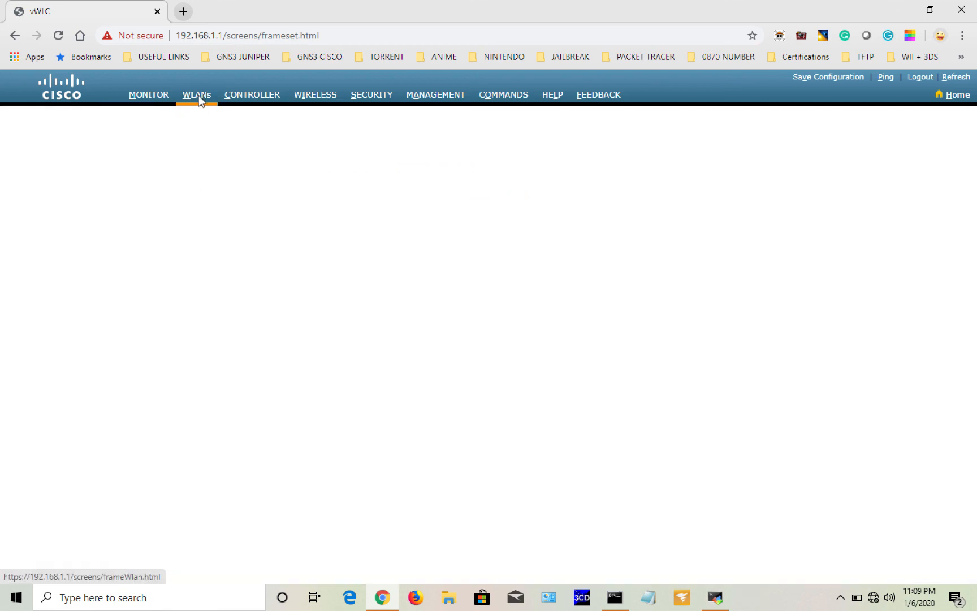
left_click(250, 98)
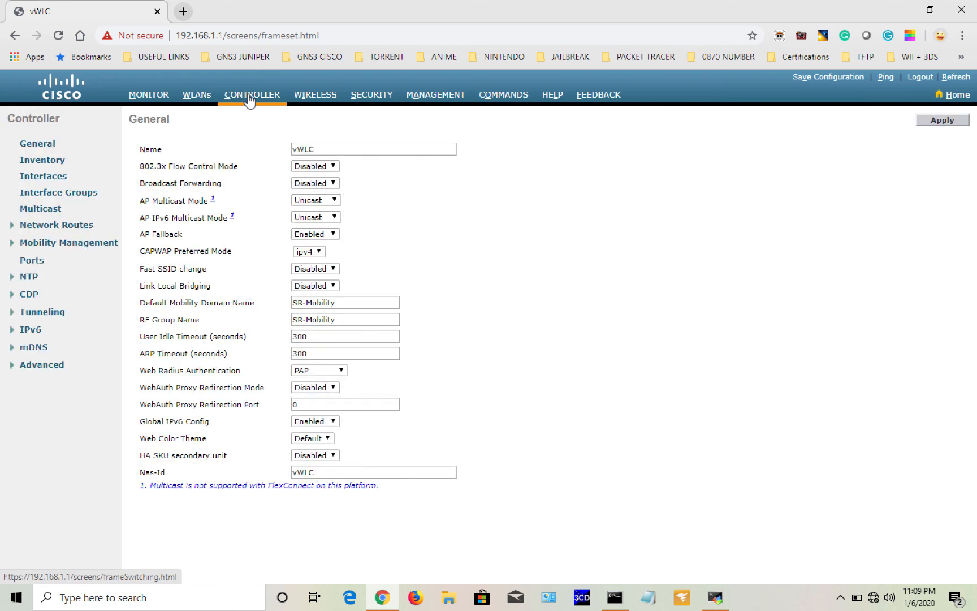
left_click(312, 96)
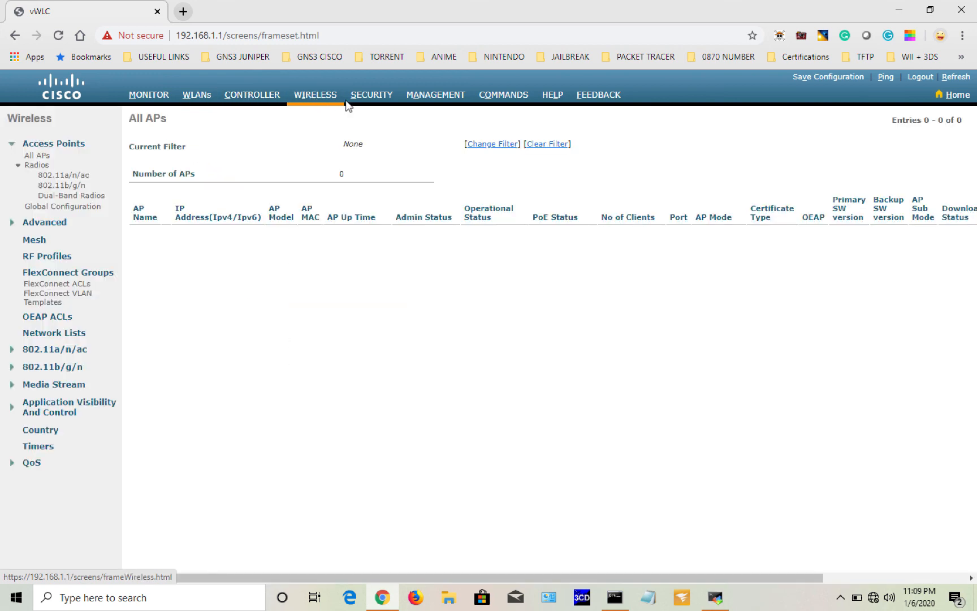
left_click(369, 97)
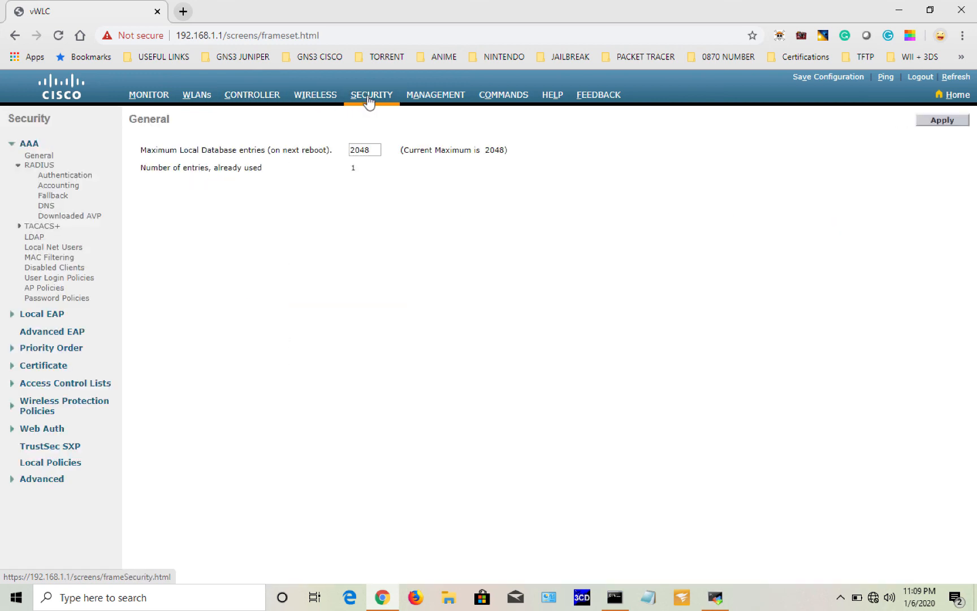
left_click(446, 100)
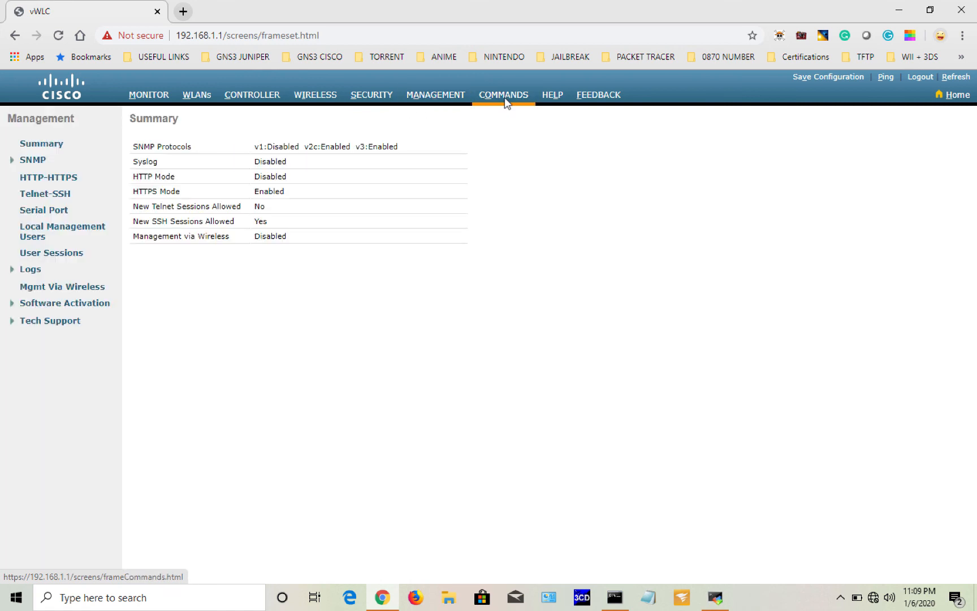
left_click(504, 97)
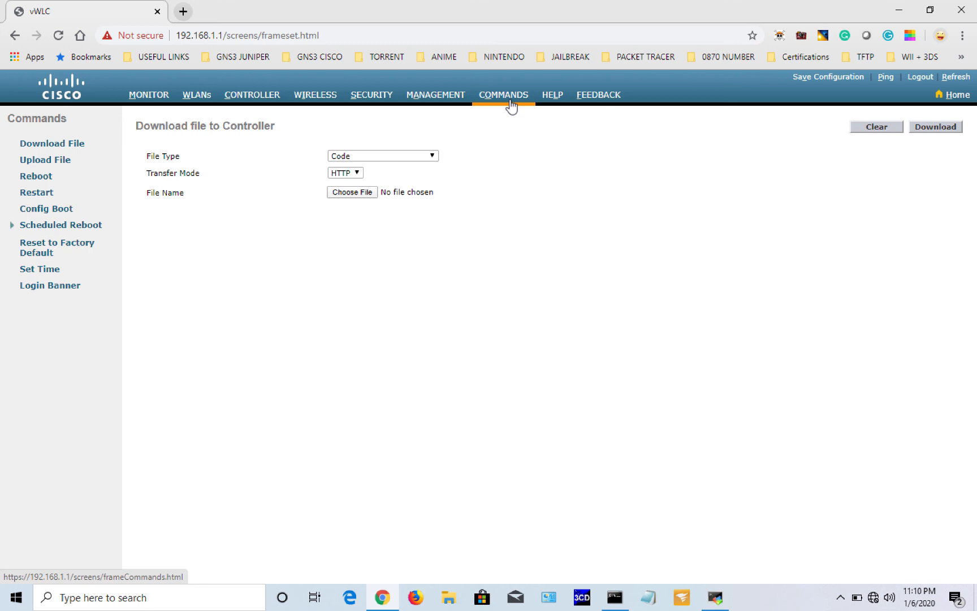
key("ctrl+Left")
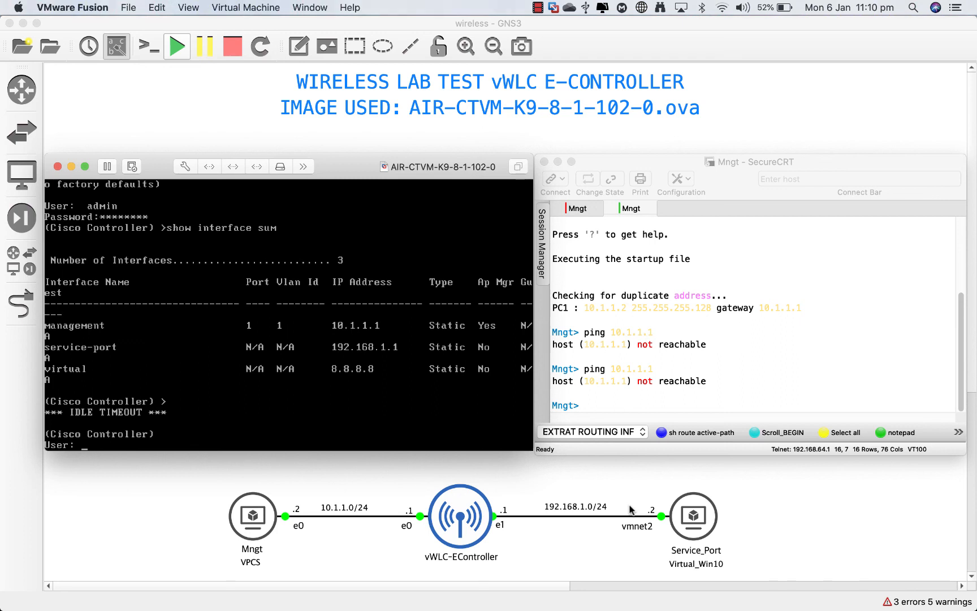
left_click(530, 490)
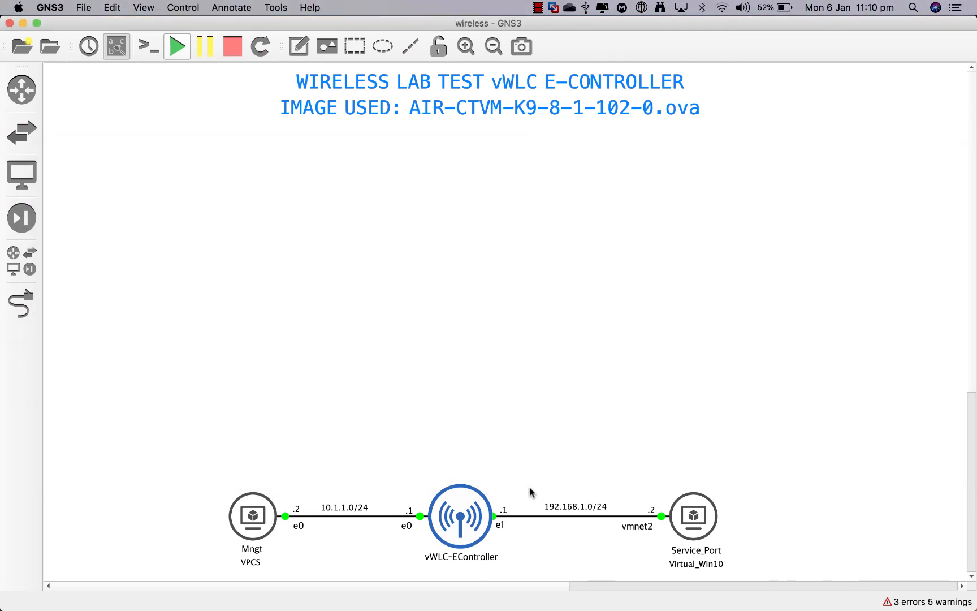